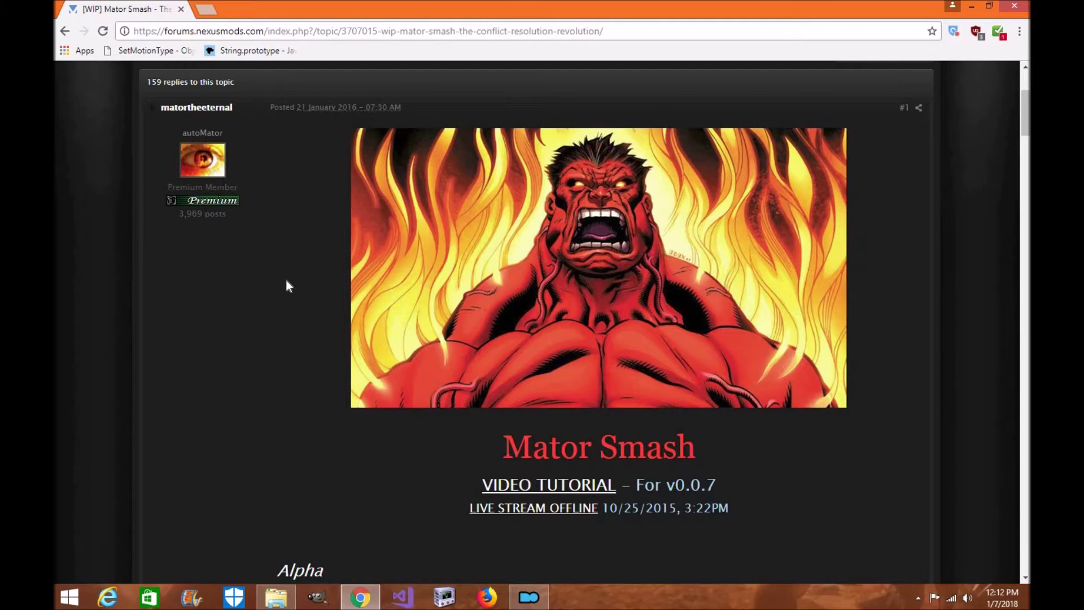
Open the Mator Smash v0.4.1 download page from the Alpha section of the forum topic.
scroll(335, 516, "down", 1)
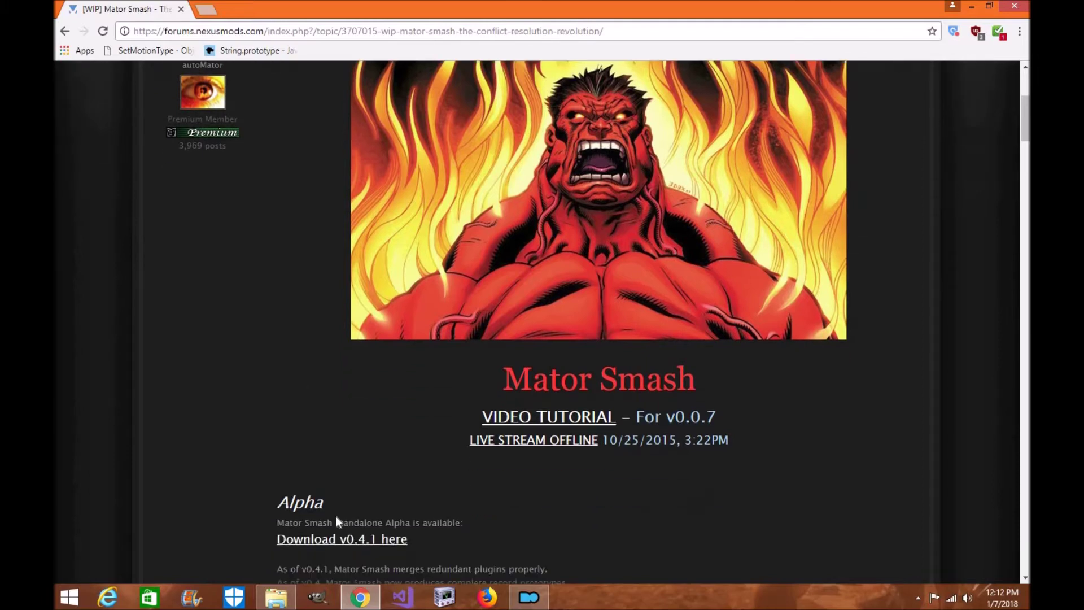
scroll(275, 83, "down", 1)
scroll(351, 179, "up", 2)
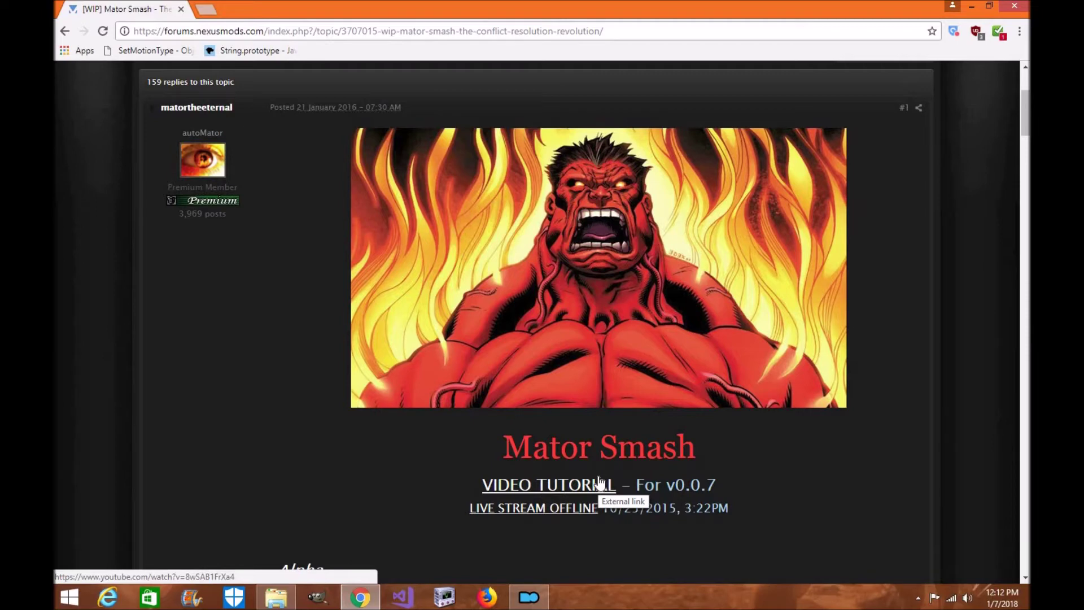
scroll(416, 536, "down", 1)
left_click(390, 538)
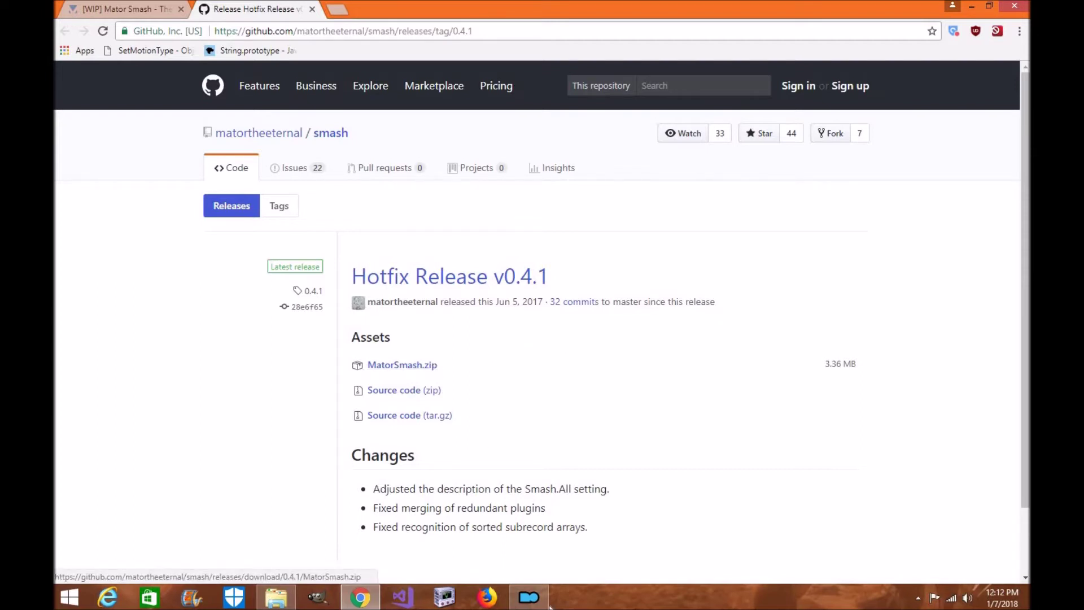
Switch to Mod Organizer, filter the mod list to checked mods and look through the list.
left_click(529, 596)
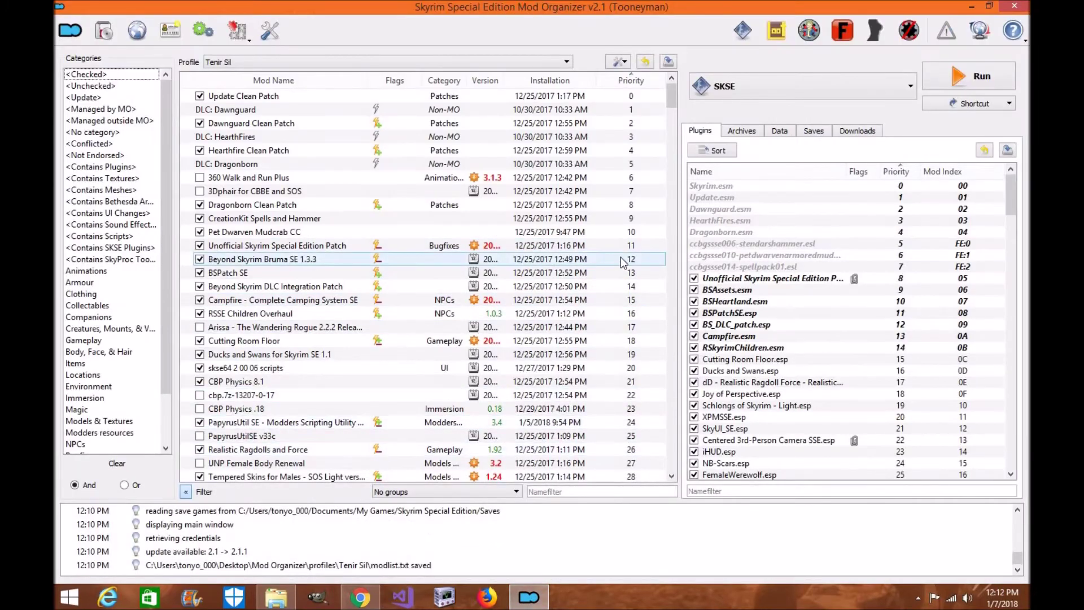
left_click(367, 190)
left_click(95, 74)
left_click(303, 164)
left_click(298, 449)
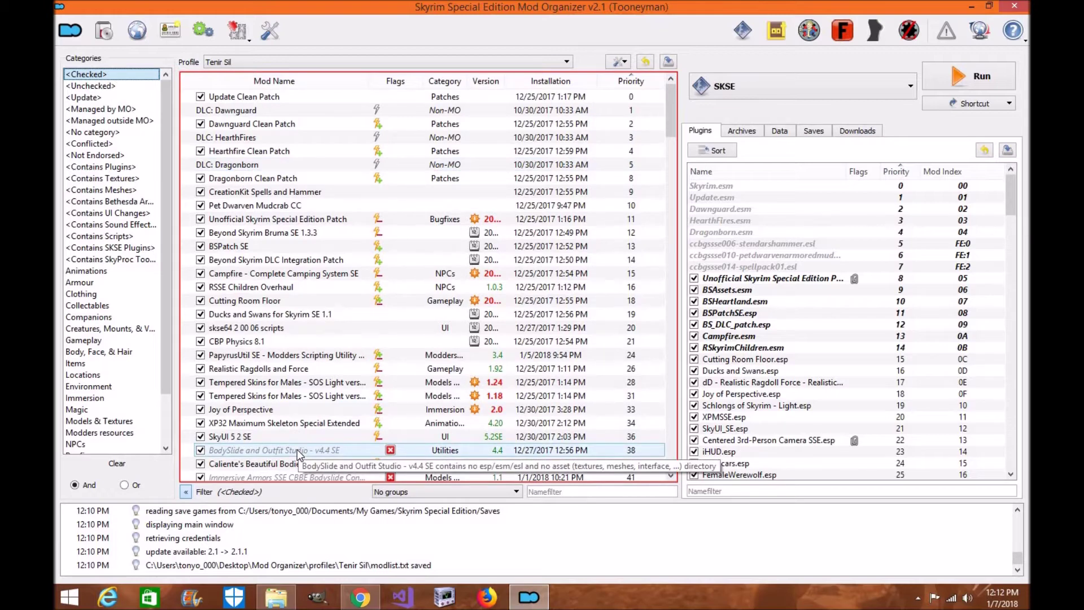
left_click(443, 179)
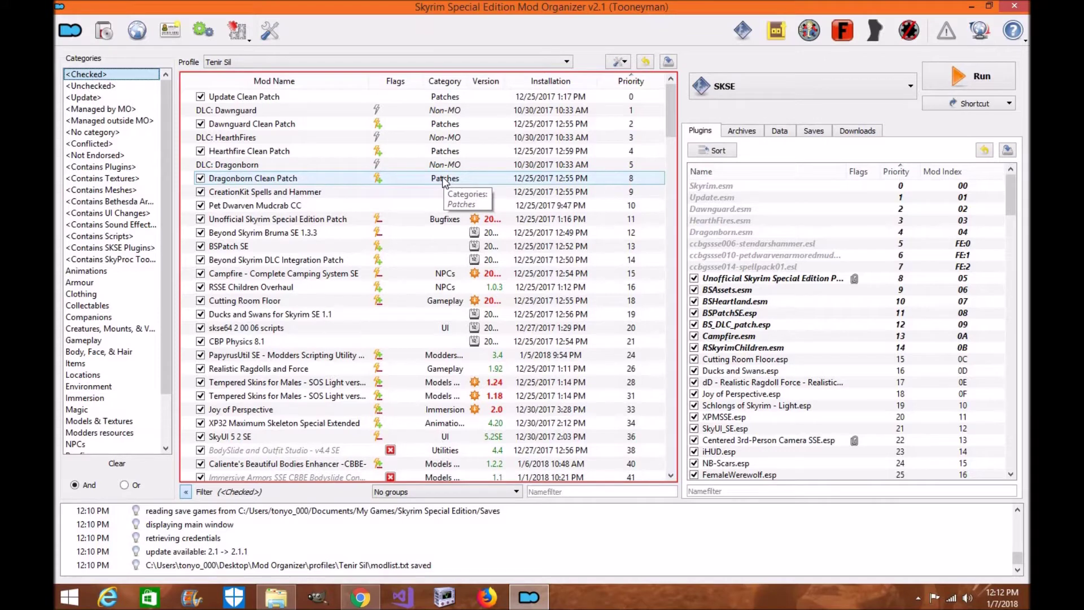
left_click(594, 229)
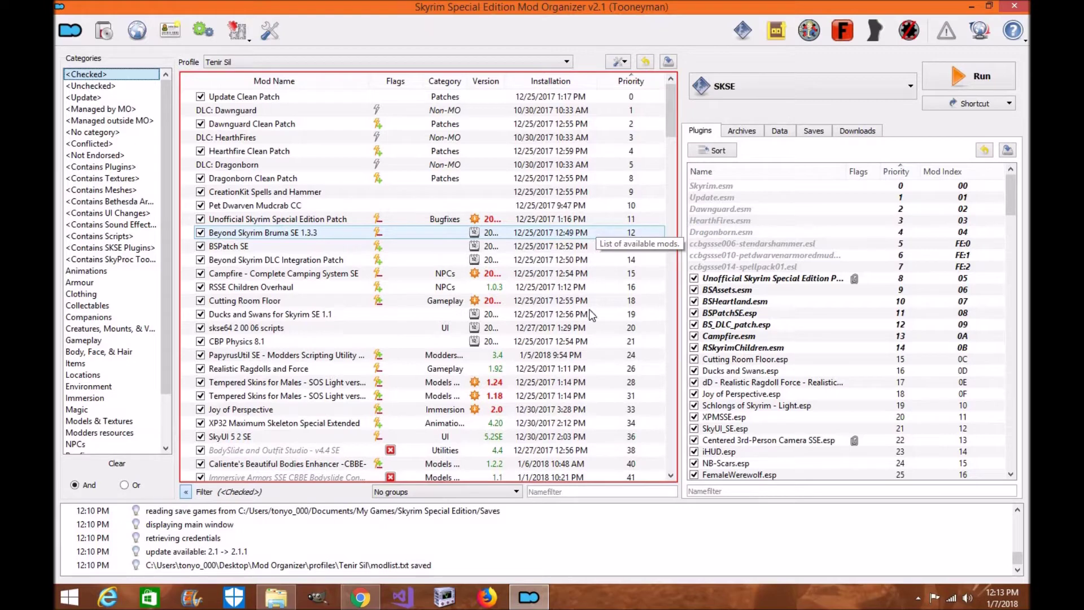
scroll(777, 421, "down", 20)
scroll(778, 420, "up", 20)
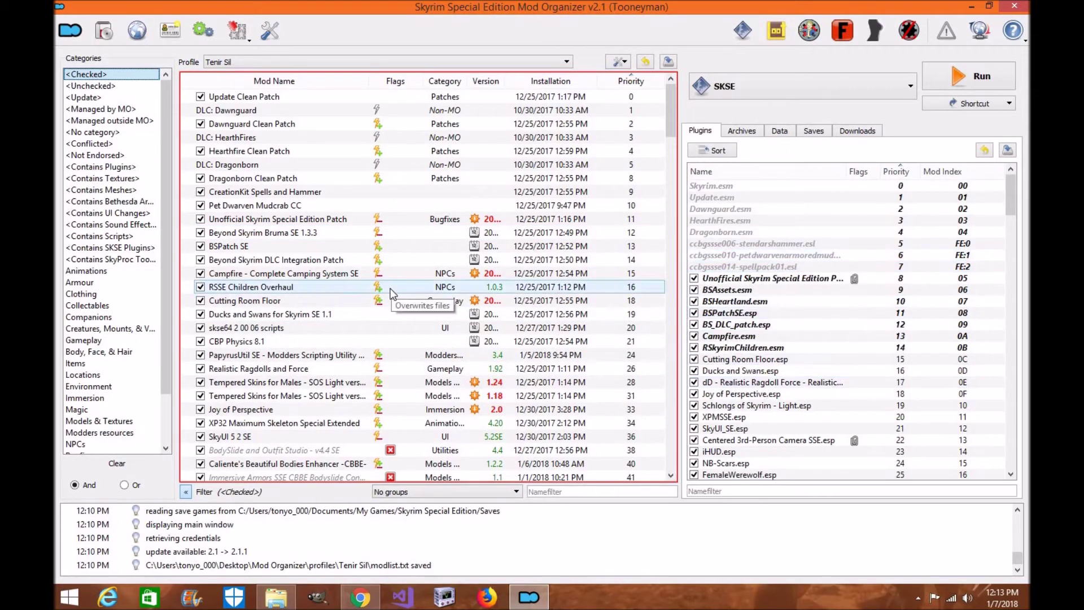
Return to the GitHub release page in the browser and download MatorSmash.zip.
left_click(371, 600)
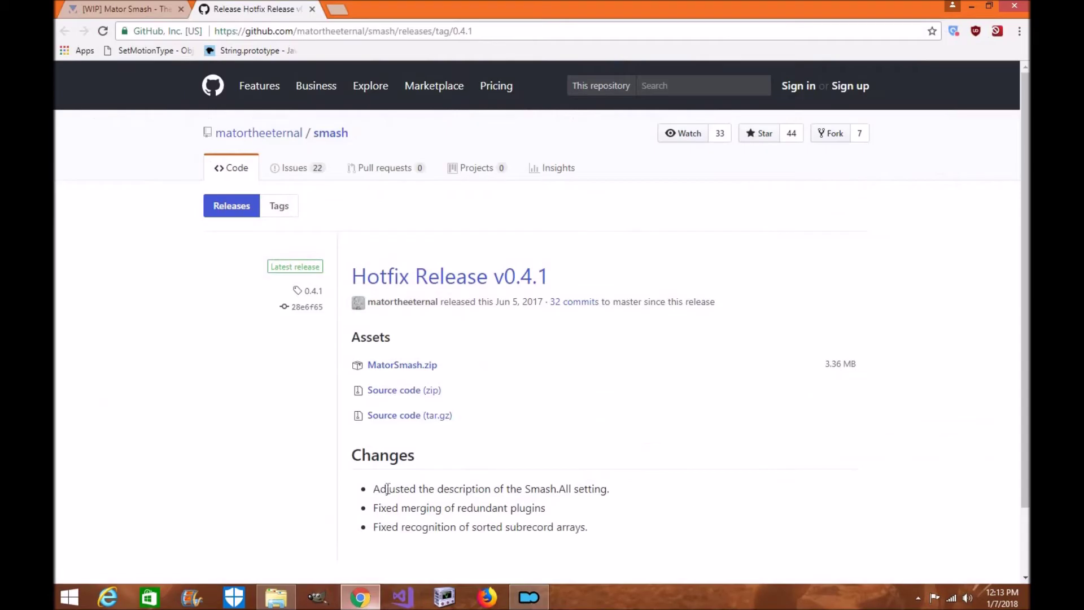
left_click(416, 364)
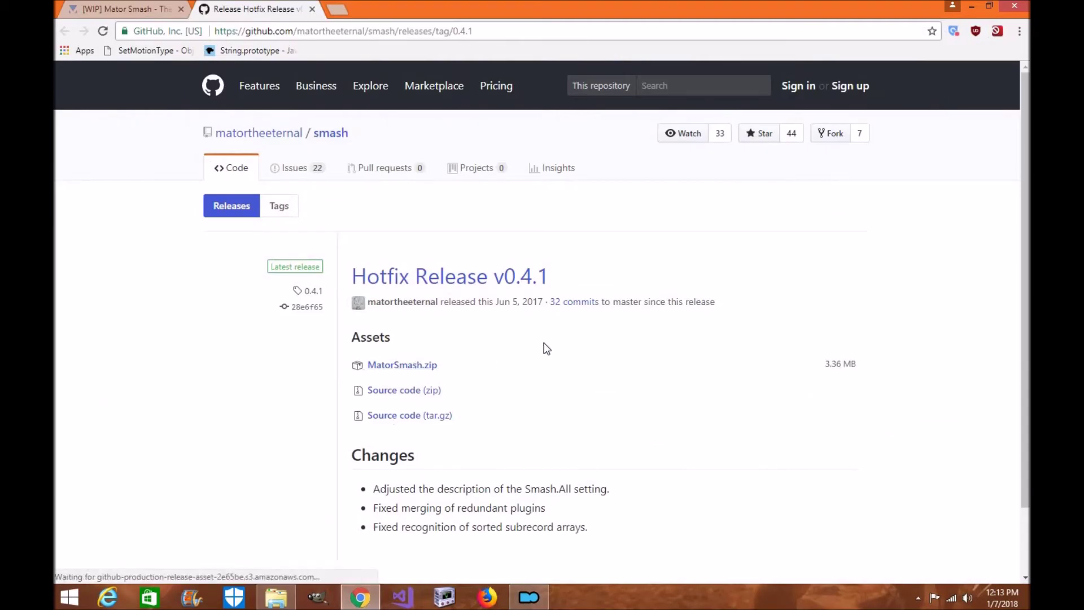
right_click(434, 366)
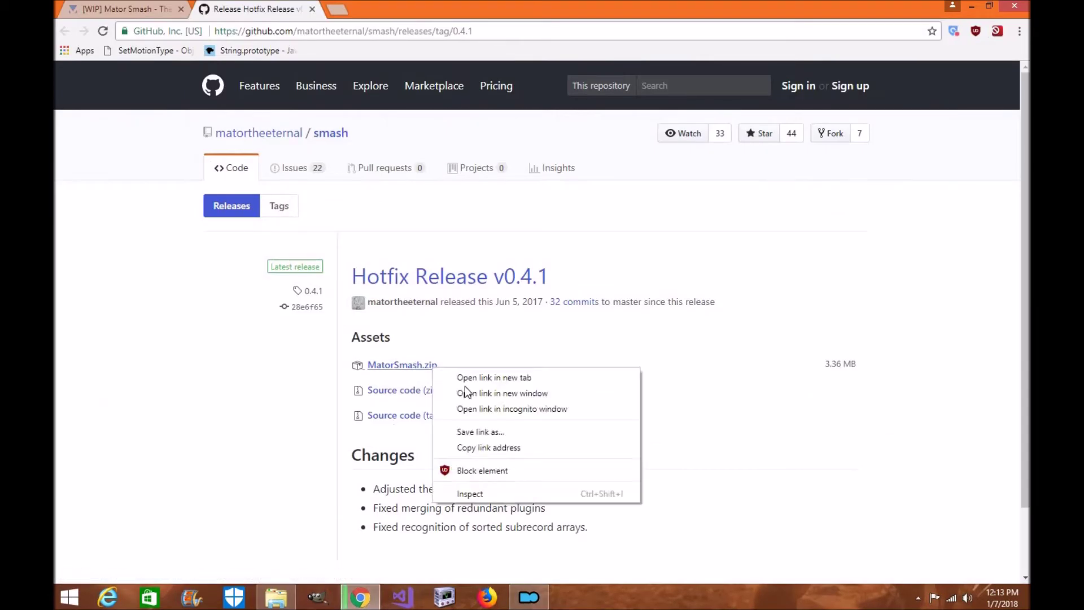
left_click(486, 432)
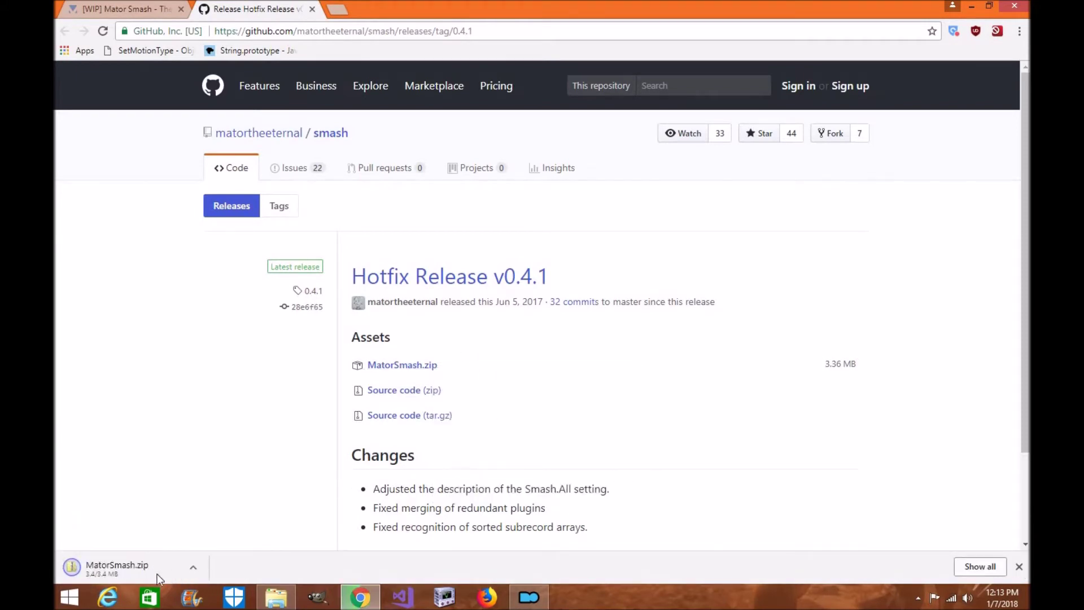
left_click_drag(394, 29, 515, 41)
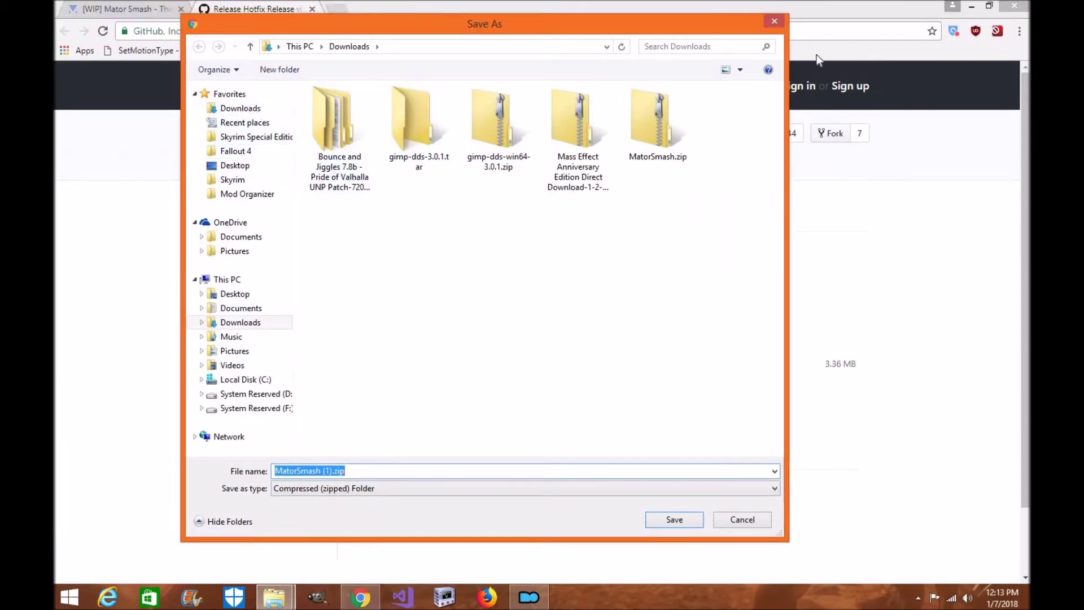
left_click(781, 20)
Minimize the browser and extract MatorSmash.zip with 7-Zip into a MatorSmash subfolder of Downloads.
left_click(971, 7)
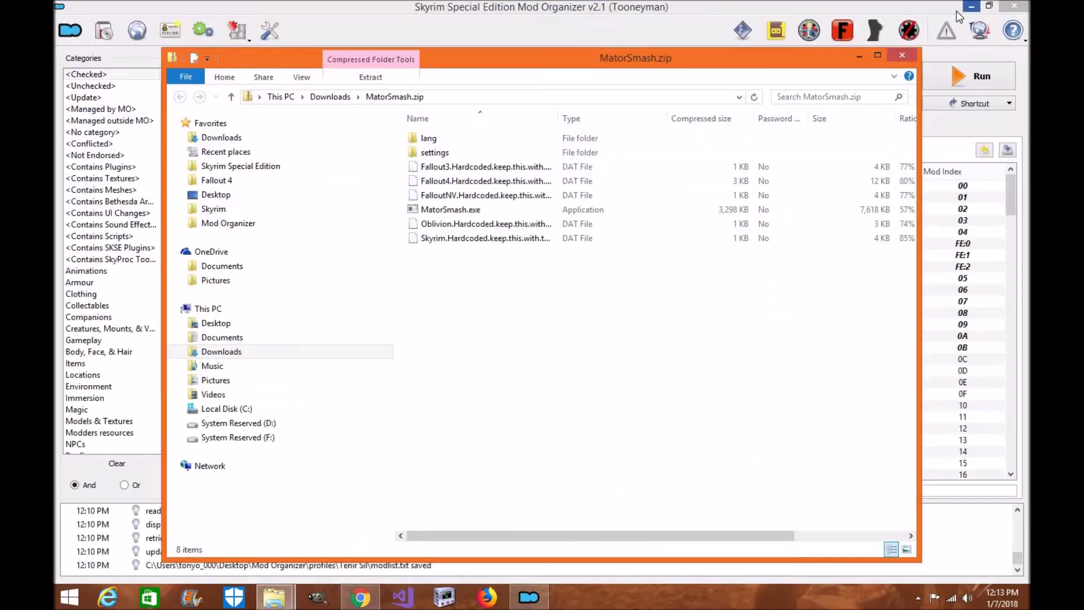
left_click(238, 140)
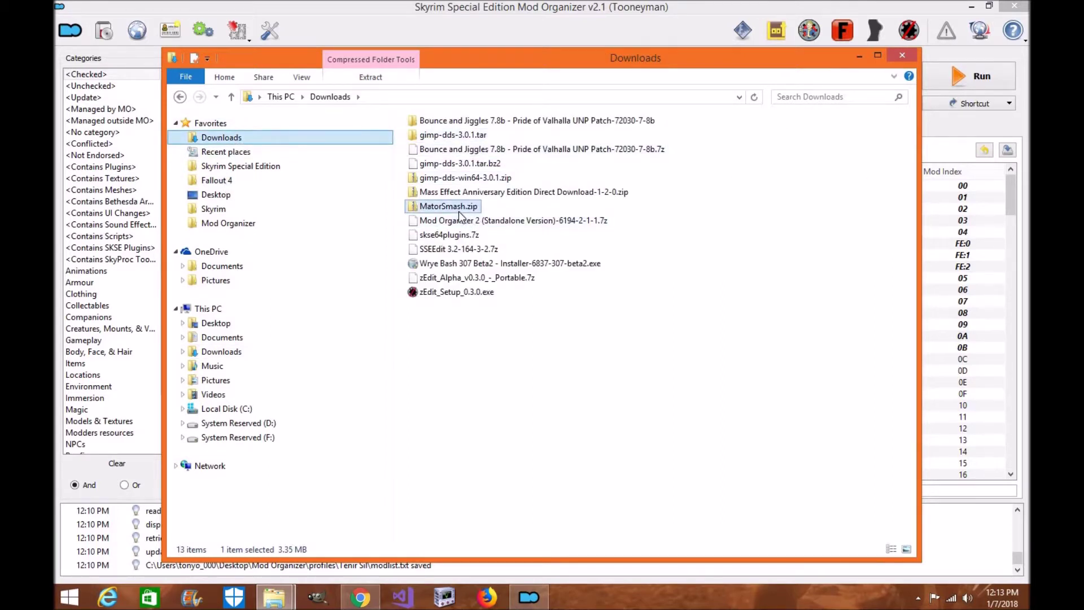
right_click(459, 212)
mouse_move(510, 281)
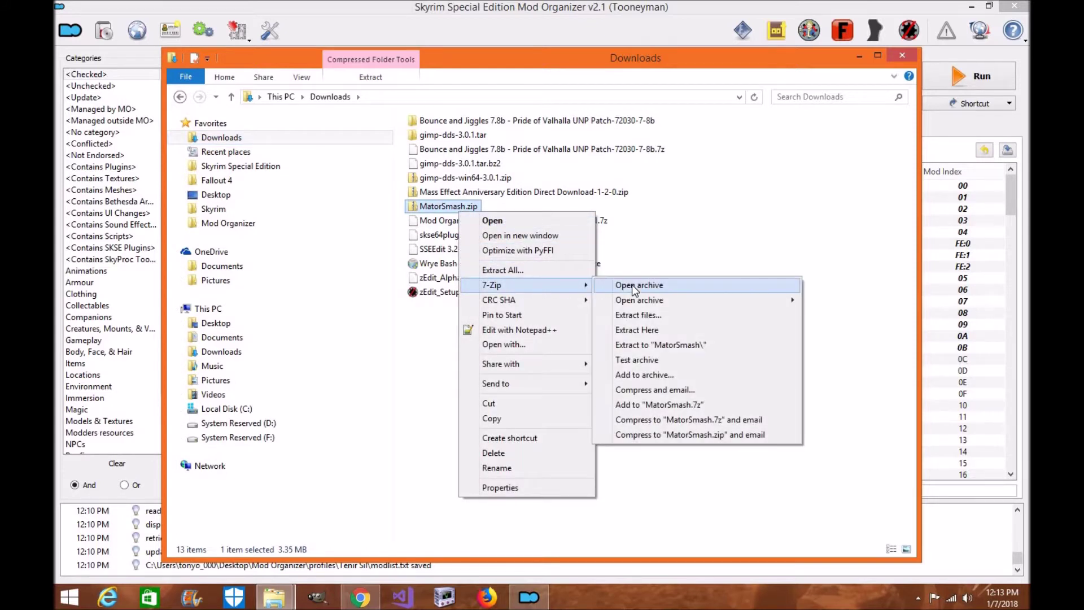
left_click(633, 314)
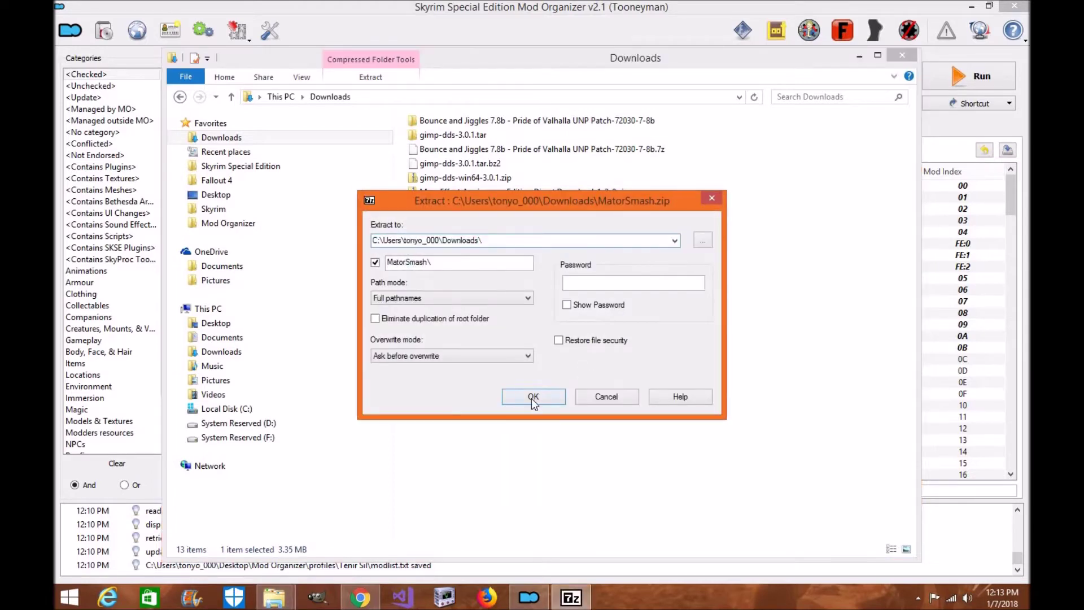
left_click(583, 392)
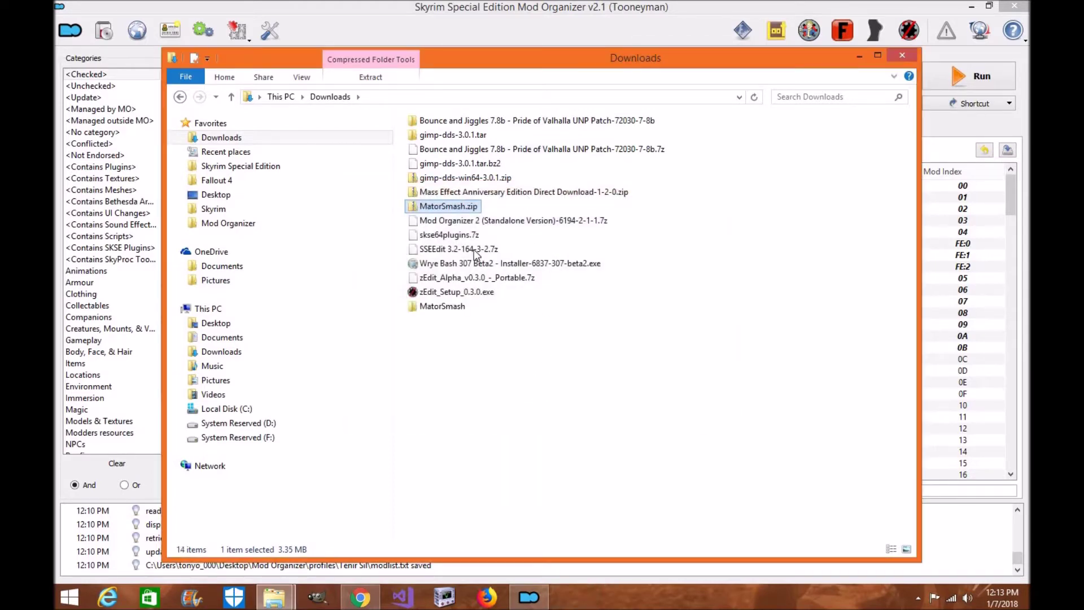
Open the extracted MatorSmash folder, and open the desktop's Mod Organizer folder in a separate window.
double_click(447, 309)
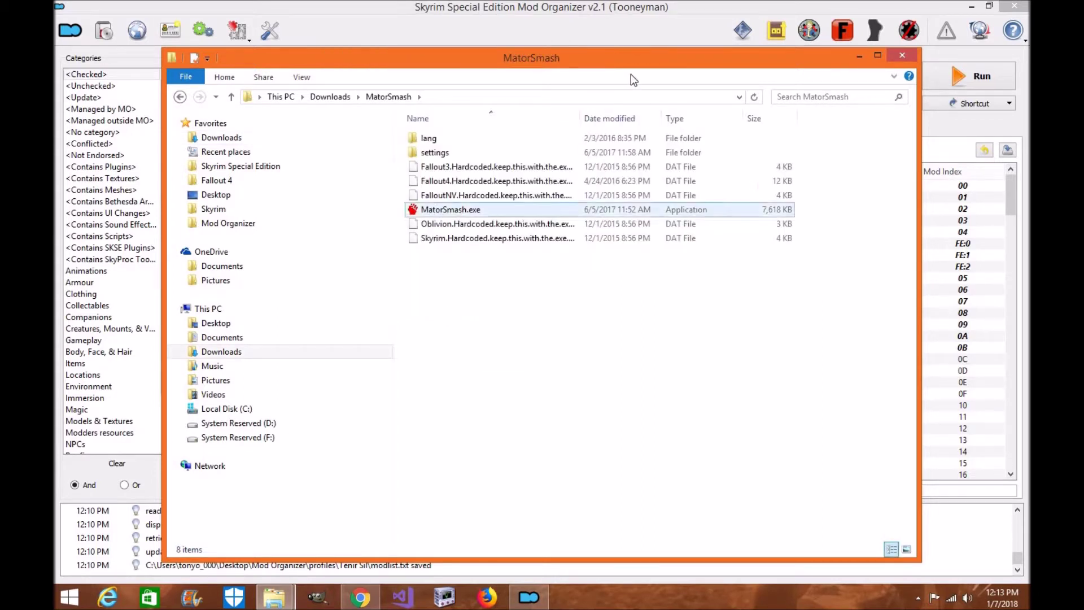
left_click_drag(638, 59, 738, 53)
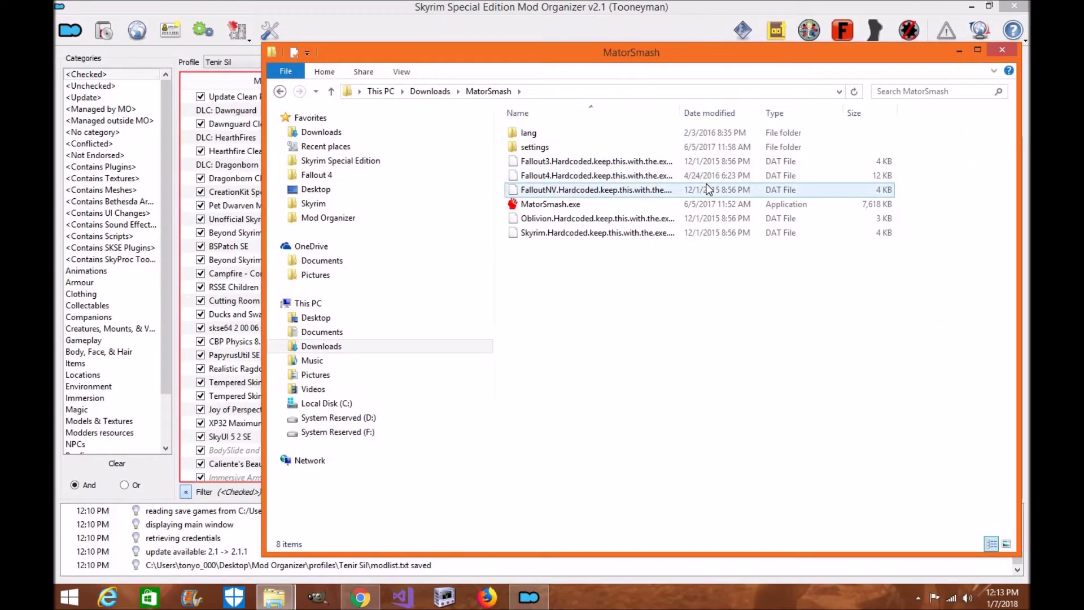
left_click(971, 6)
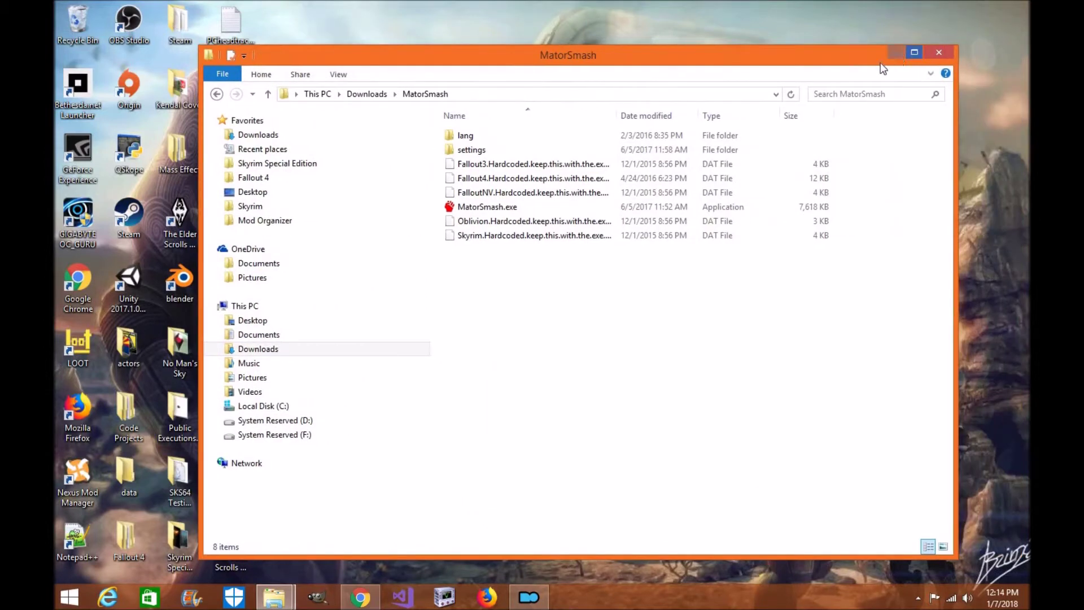
left_click(896, 52)
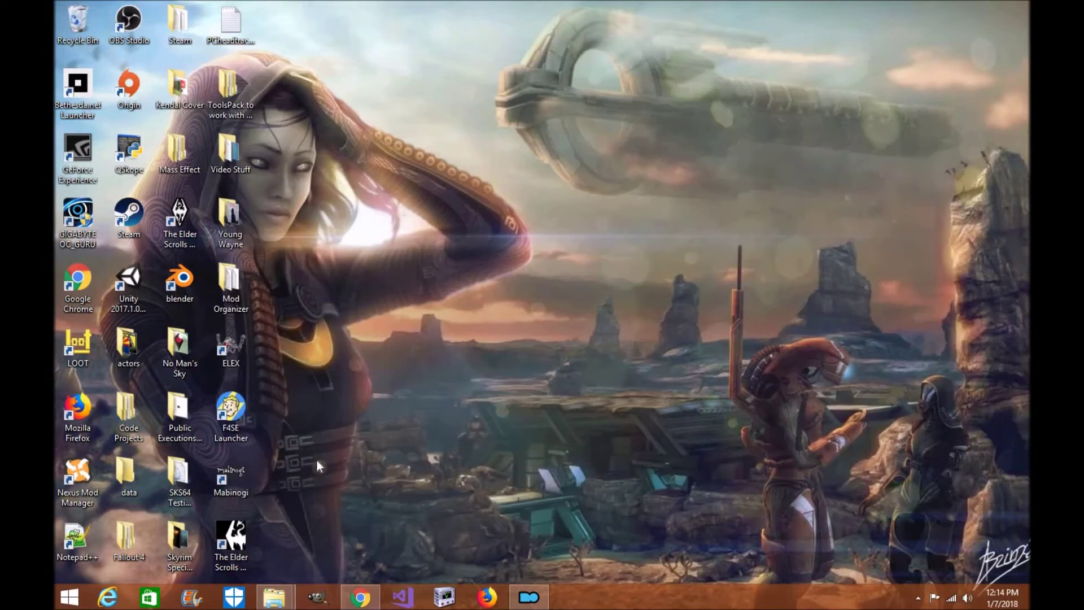
double_click(230, 280)
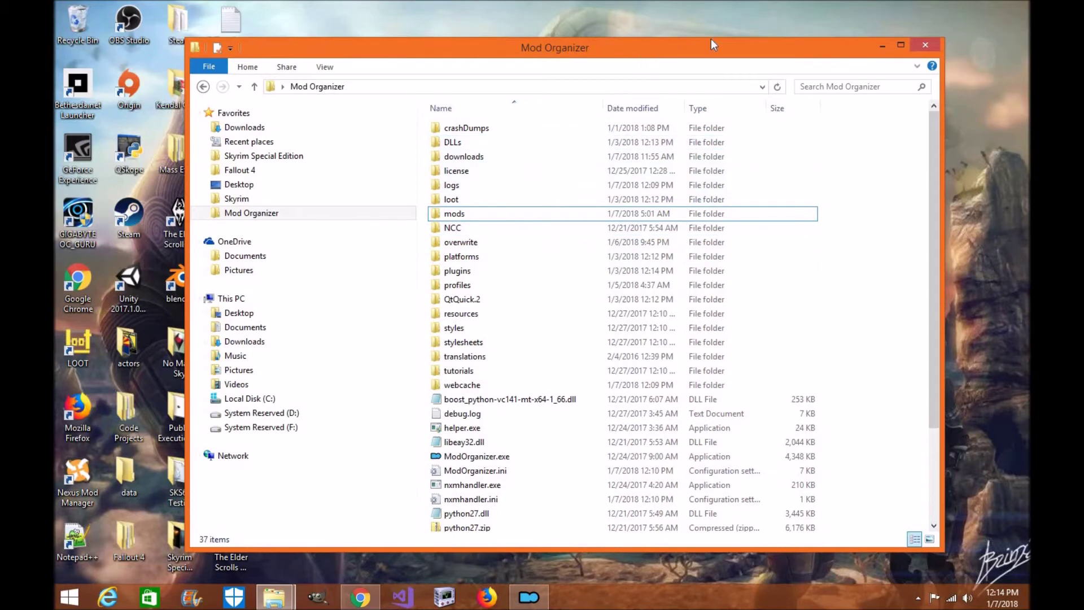
left_click_drag(712, 40, 782, 24)
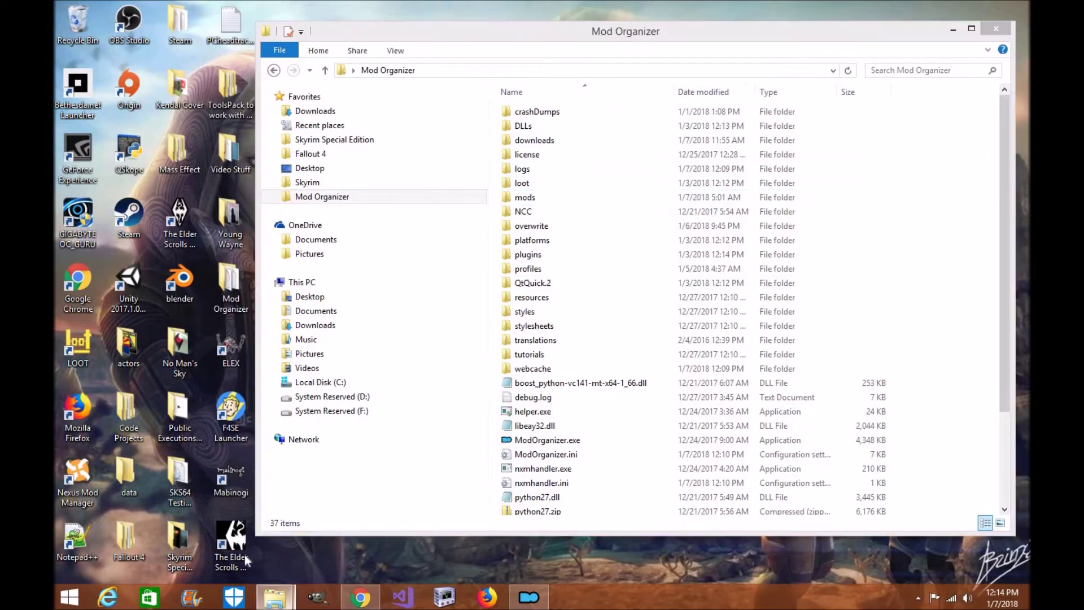
Move the MatorSmash folder from Downloads into the Mod Organizer folder and close the Downloads window.
mouse_move(277, 596)
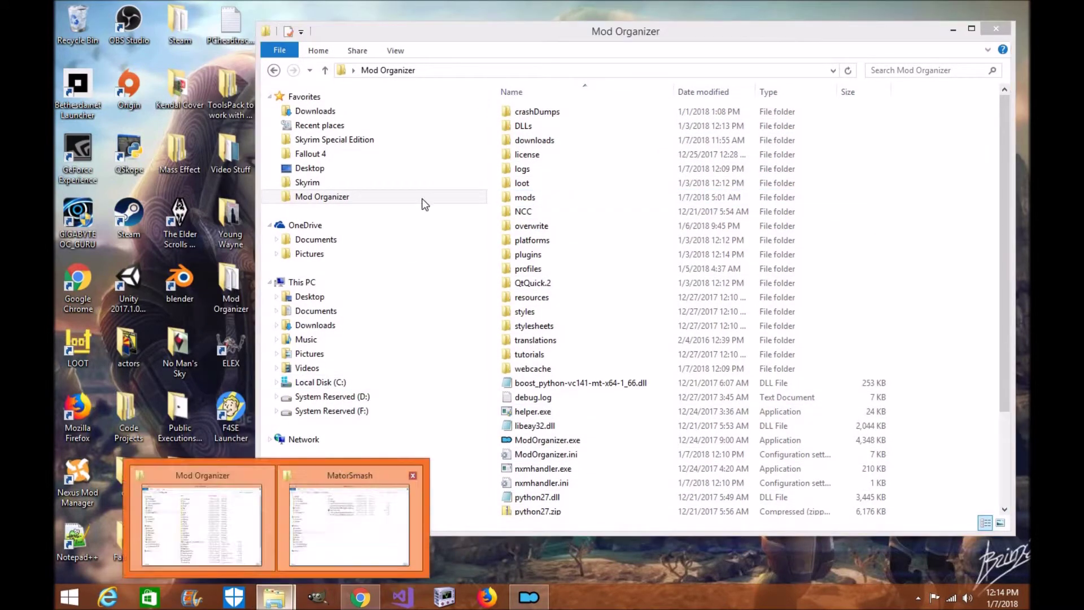
left_click(356, 519)
left_click_drag(421, 56, 272, 71)
left_click(68, 108)
left_click_drag(318, 164, 938, 515)
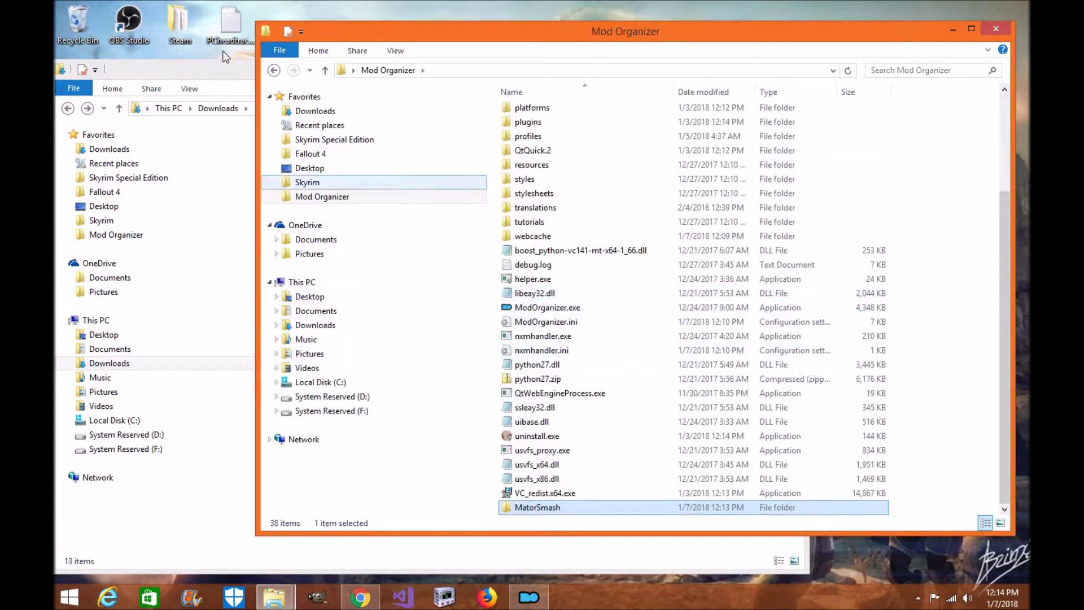
left_click_drag(202, 70, 177, 64)
left_click(765, 61)
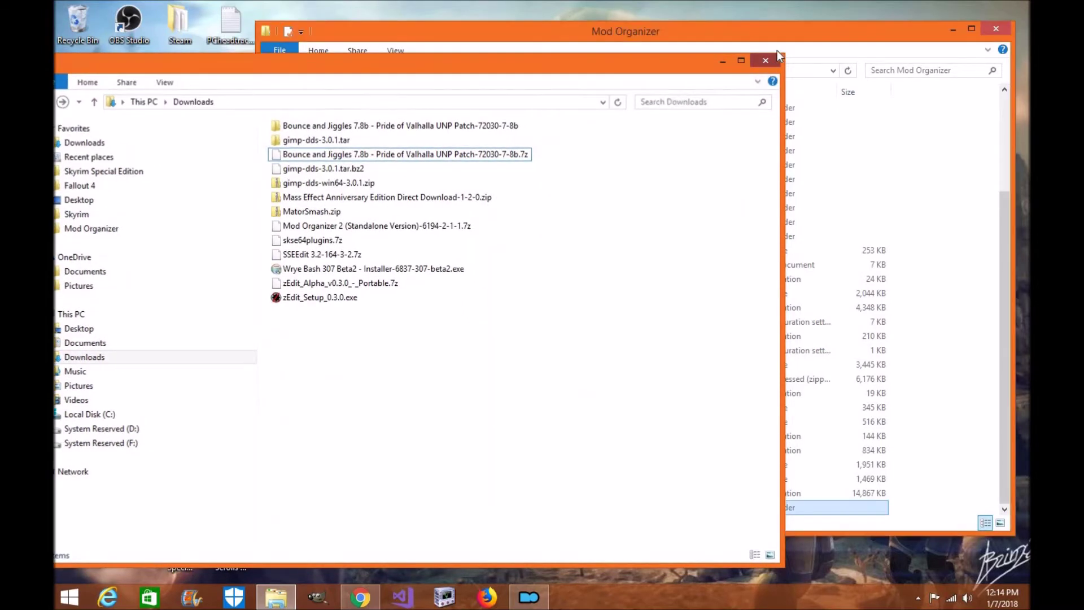
left_click_drag(784, 32, 630, 24)
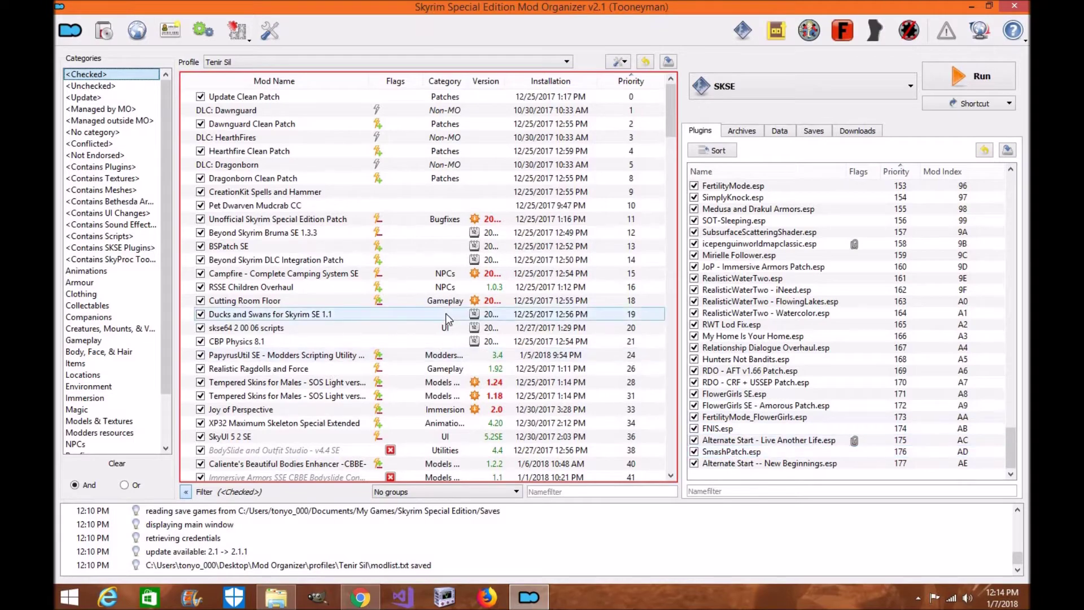
Remove the existing Smash Patch mod from Mod Organizer's mod list.
scroll(445, 320, "down", 20)
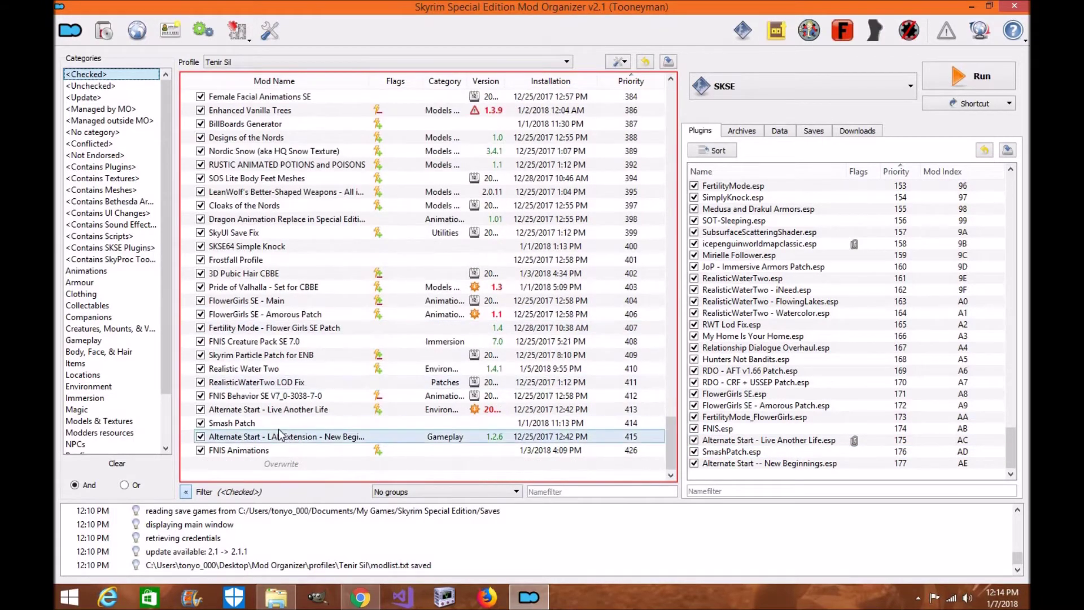
scroll(280, 435, "up", 1)
right_click(278, 428)
left_click(279, 450)
scroll(279, 450, "down", 1)
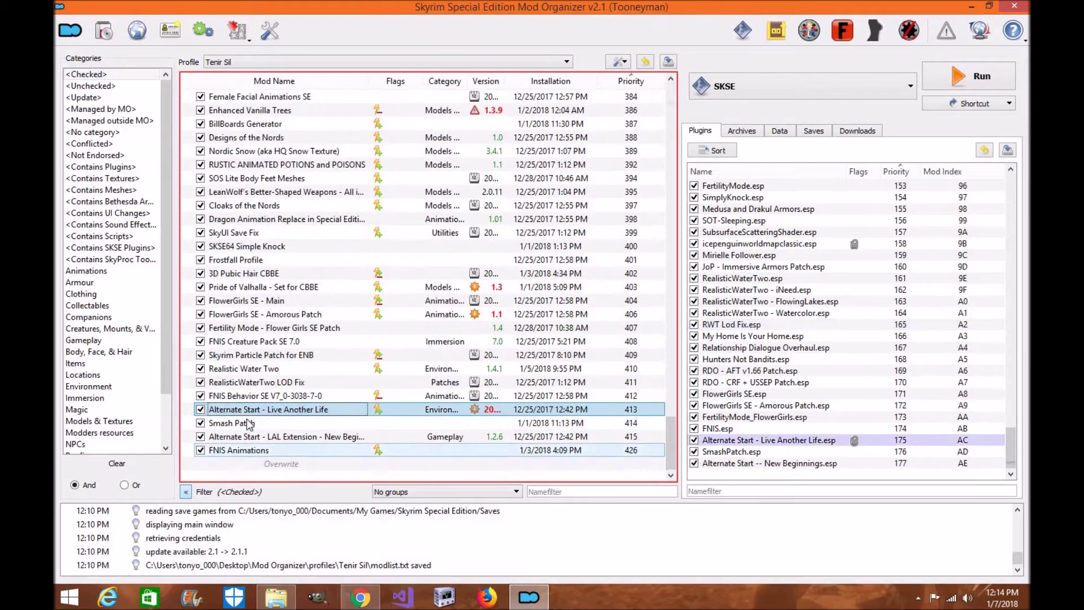
left_click(248, 423)
right_click(249, 423)
left_click(306, 495)
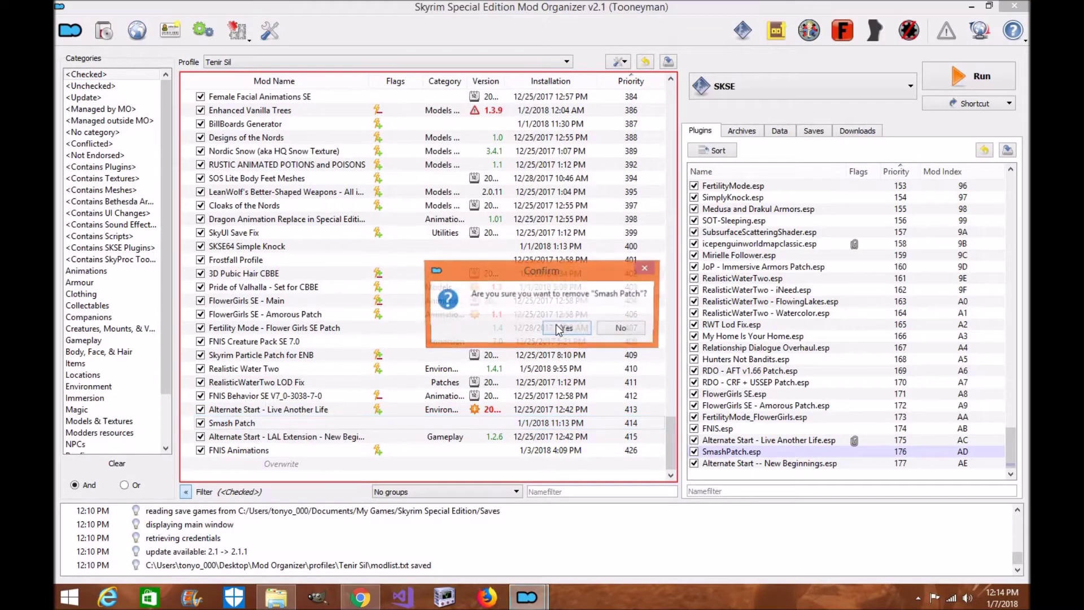
left_click(564, 329)
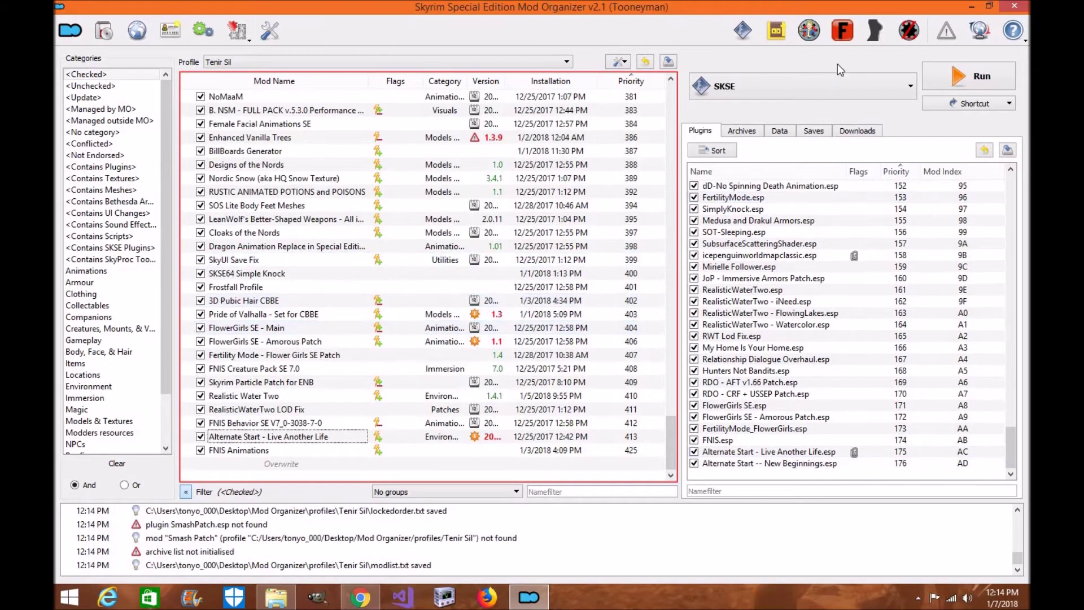
Start a new entry in Mod Organizer's executables list and title it "Mator Smash".
left_click(841, 88)
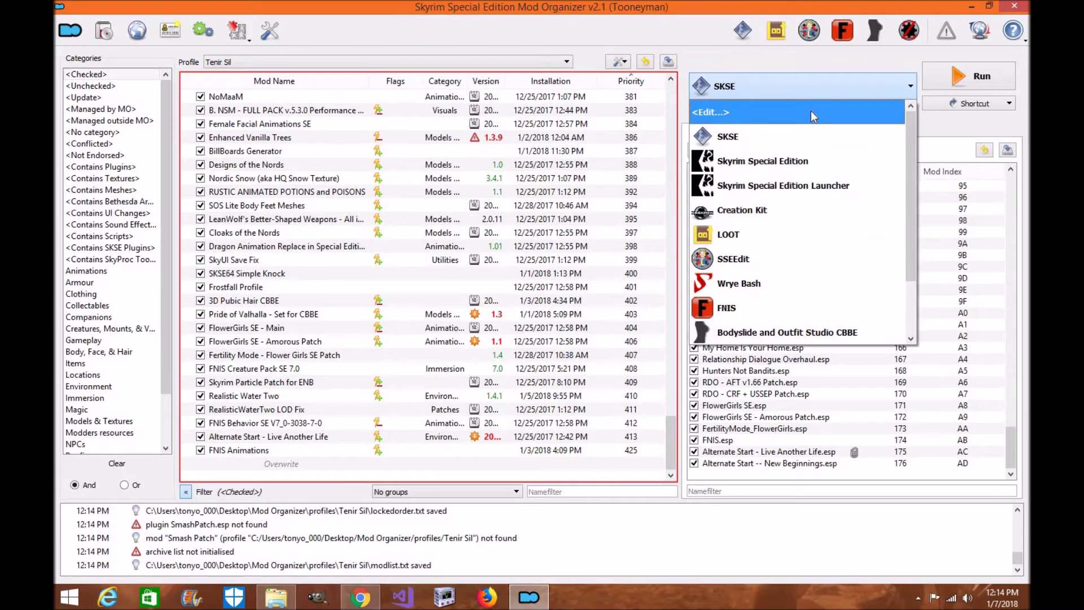
left_click(811, 112)
scroll(548, 245, "down", 1)
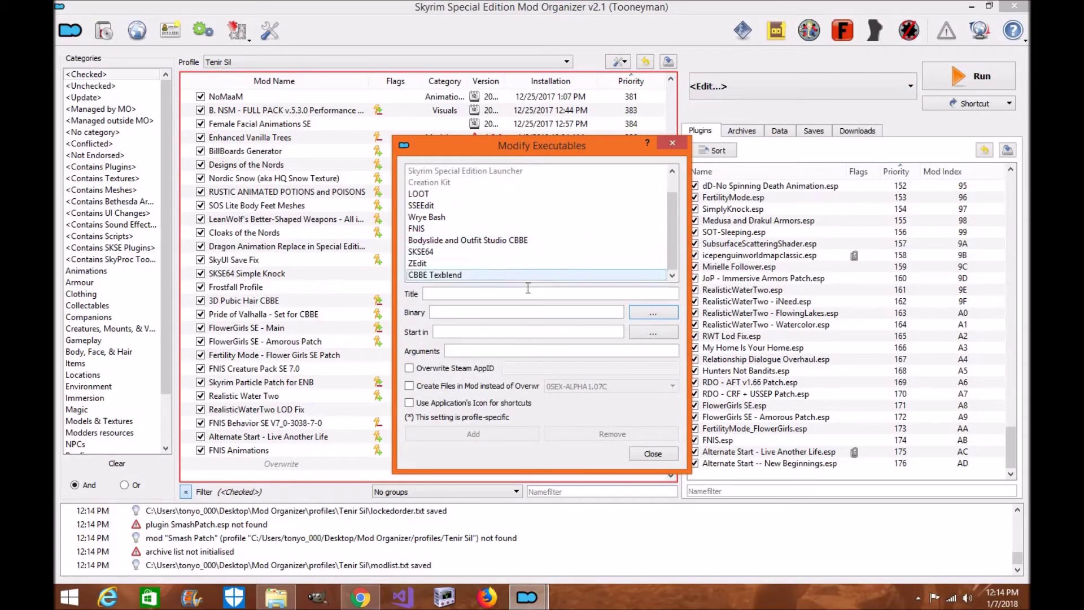
type("Sm")
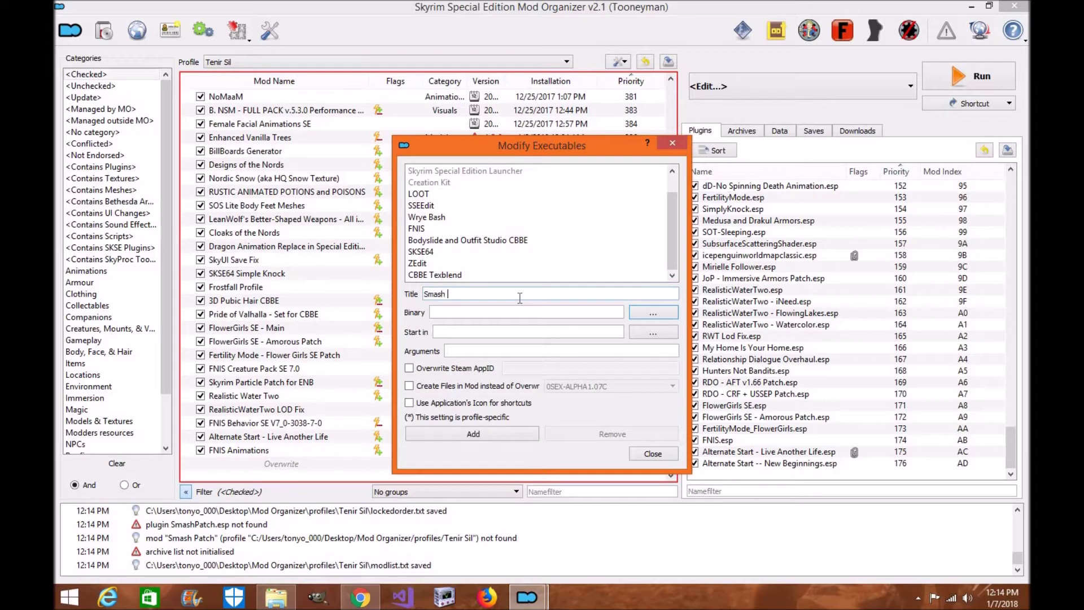
type("ash")
key("BackSpace")
key("BackSpace")
key("BackSpace")
key("BackSpace")
key("BackSpace")
key("BackSpace")
type("Mator")
Set the entry's binary to MatorSmash.exe from the MatorSmash folder in Mod Organizer, add the executable and close the dialog.
left_click(650, 316)
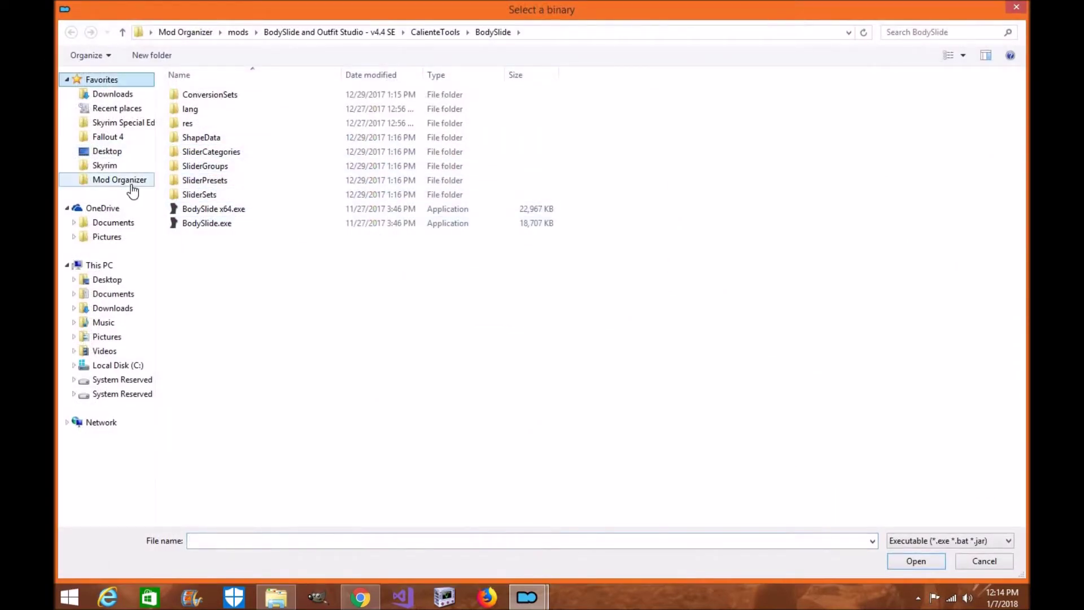
left_click(113, 180)
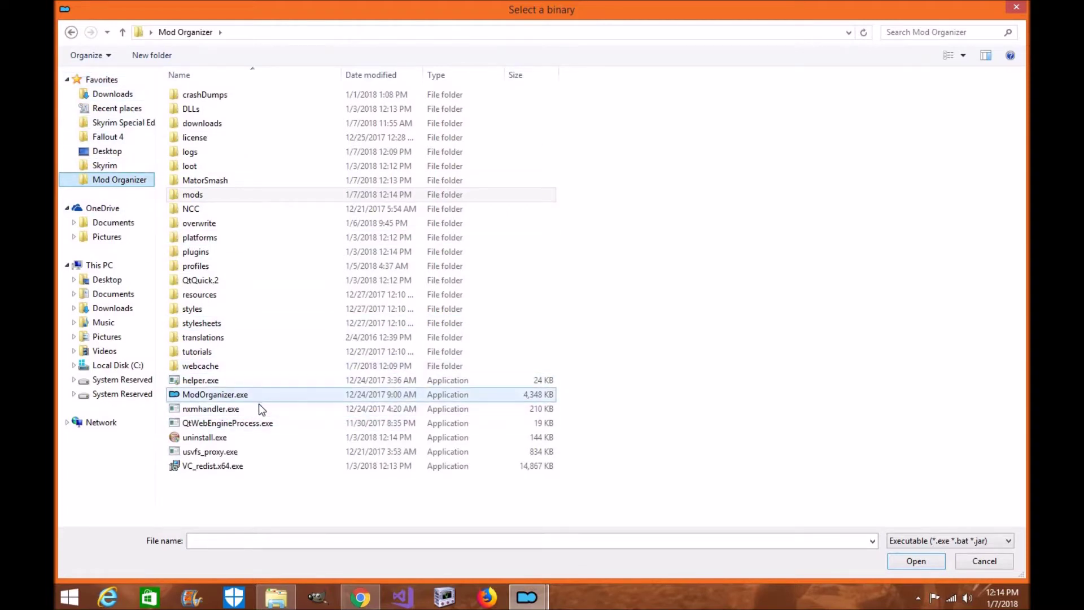
double_click(215, 181)
left_click(211, 124)
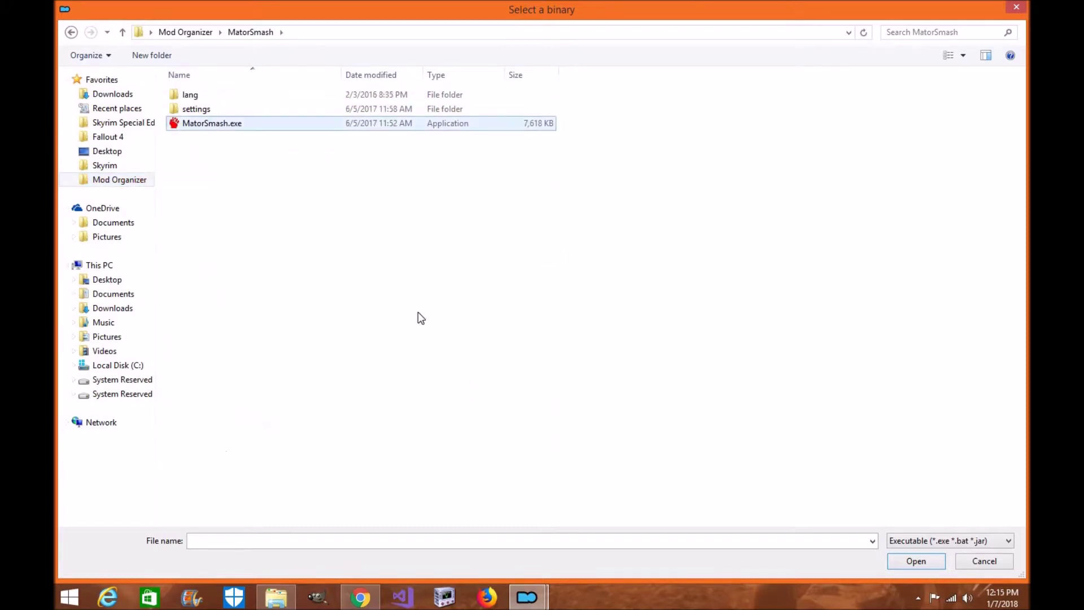
left_click(927, 560)
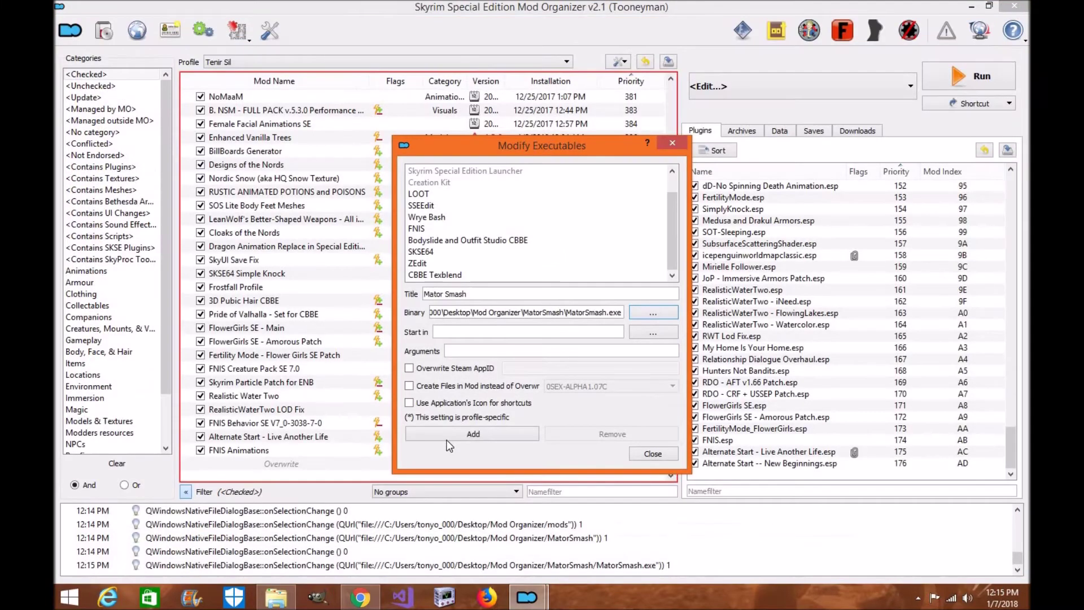
left_click(455, 434)
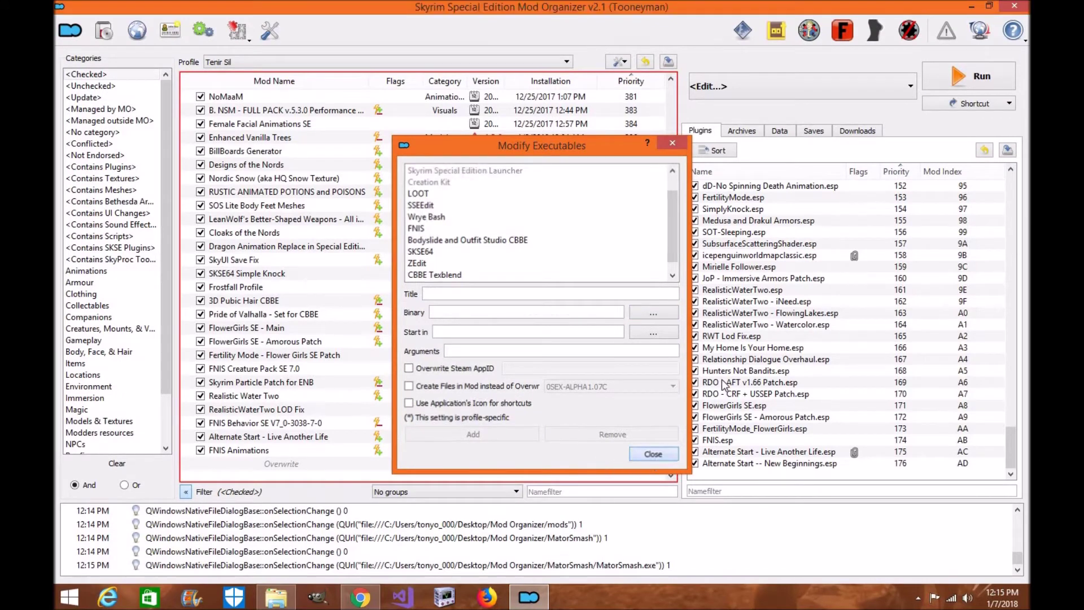
left_click(652, 455)
Select Mator Smash as the executable to run and add a toolbar shortcut for it.
left_click(883, 91)
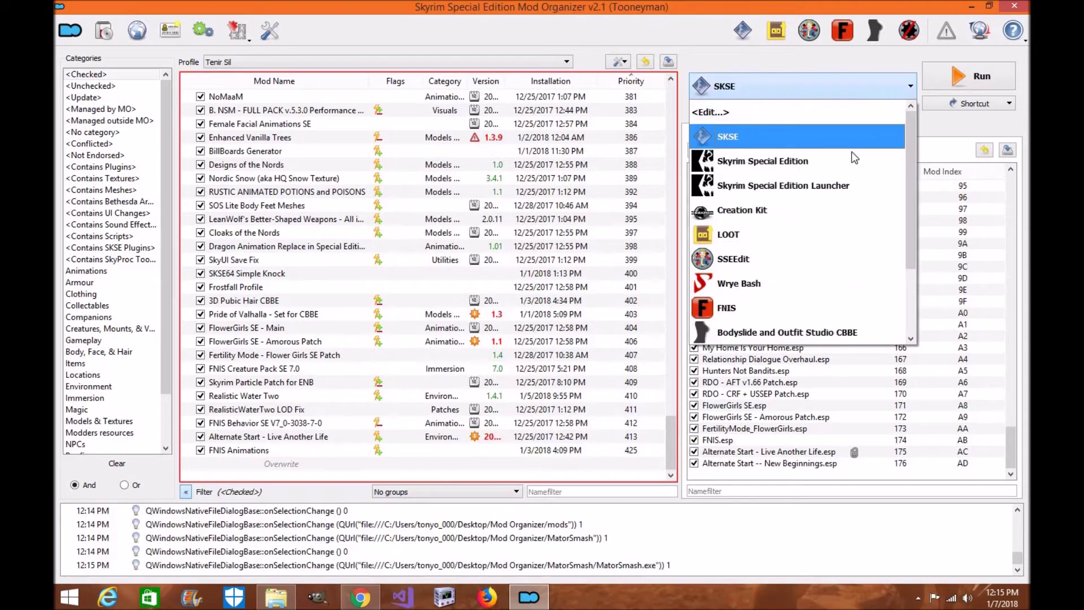
scroll(851, 151, "down", 1)
left_click(762, 328)
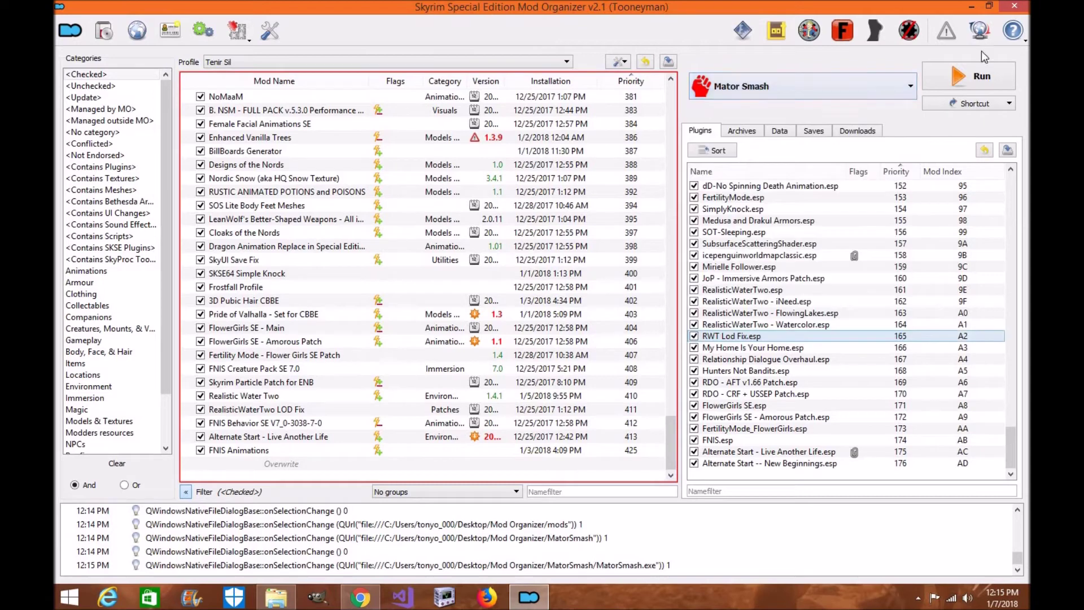
left_click(971, 106)
left_click(960, 120)
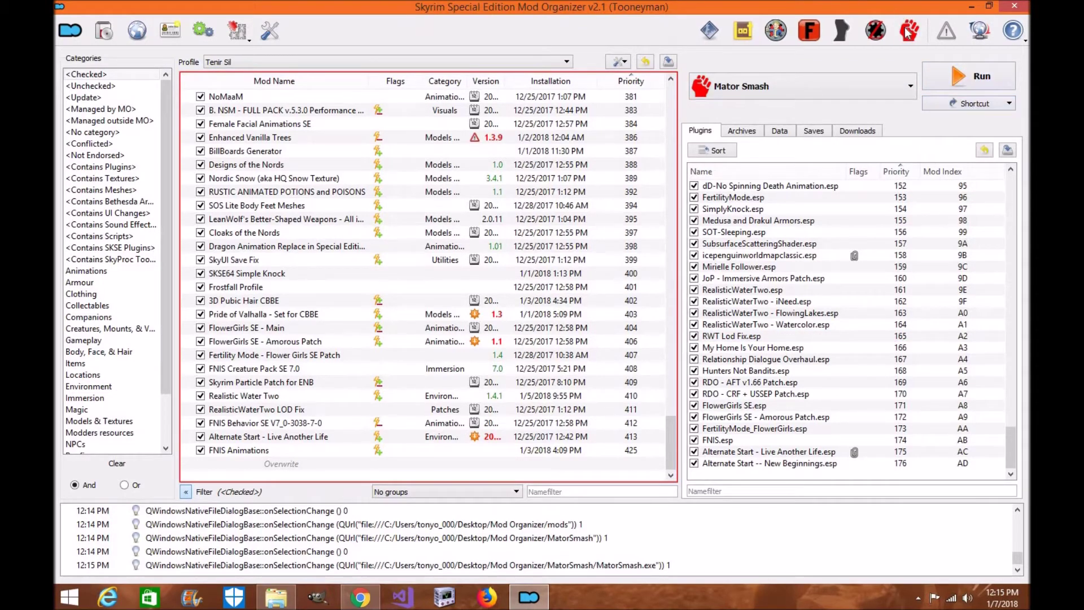
Create a desktop shortcut for Mator Smash and minimize the open windows to show the desktop.
left_click(951, 106)
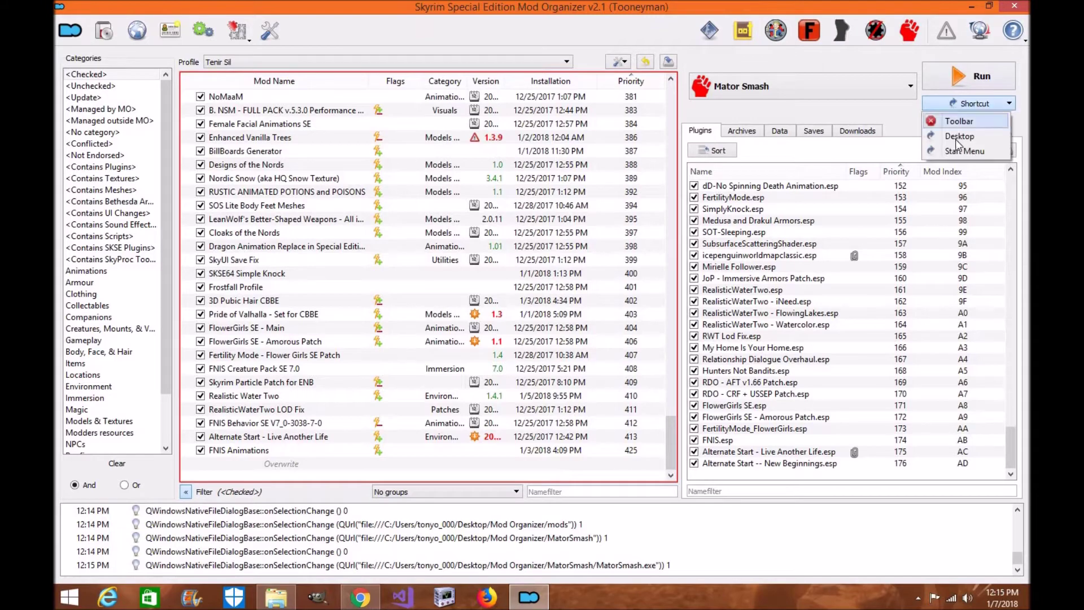
left_click(957, 138)
left_click(973, 6)
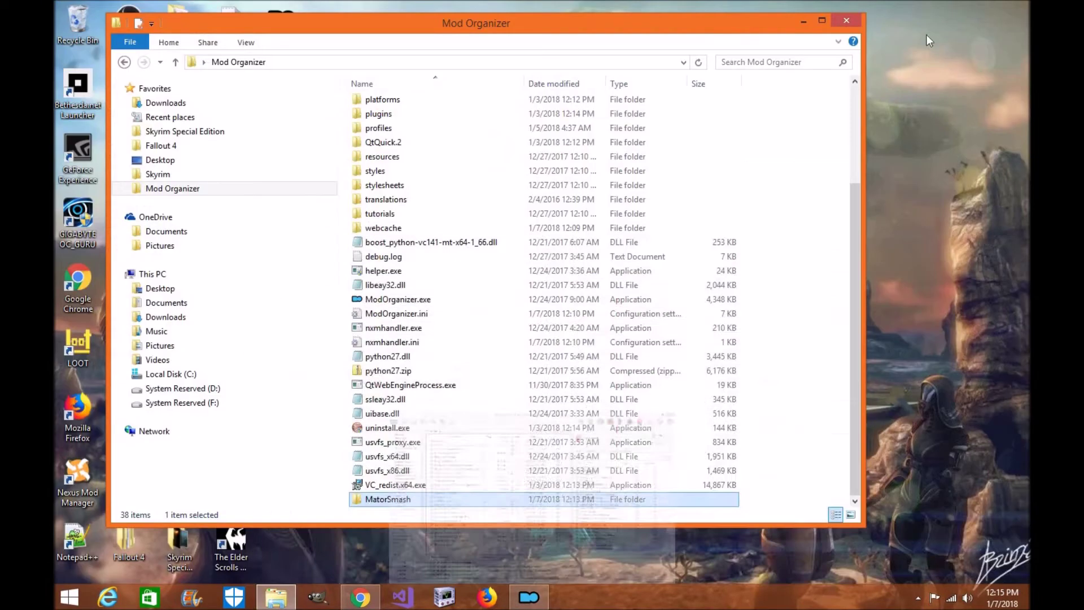
left_click(802, 21)
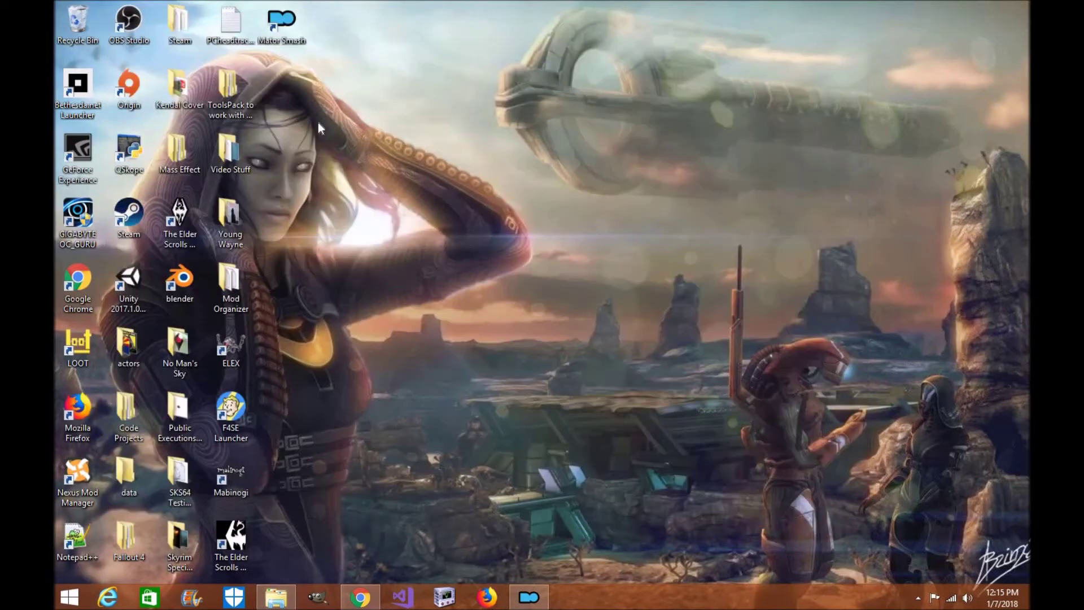
Change the desktop Mator Smash shortcut's icon to the one in MatorSmash.exe, and move the shortcut beside The Elder Scrolls shortcut in the lowest row.
right_click(288, 38)
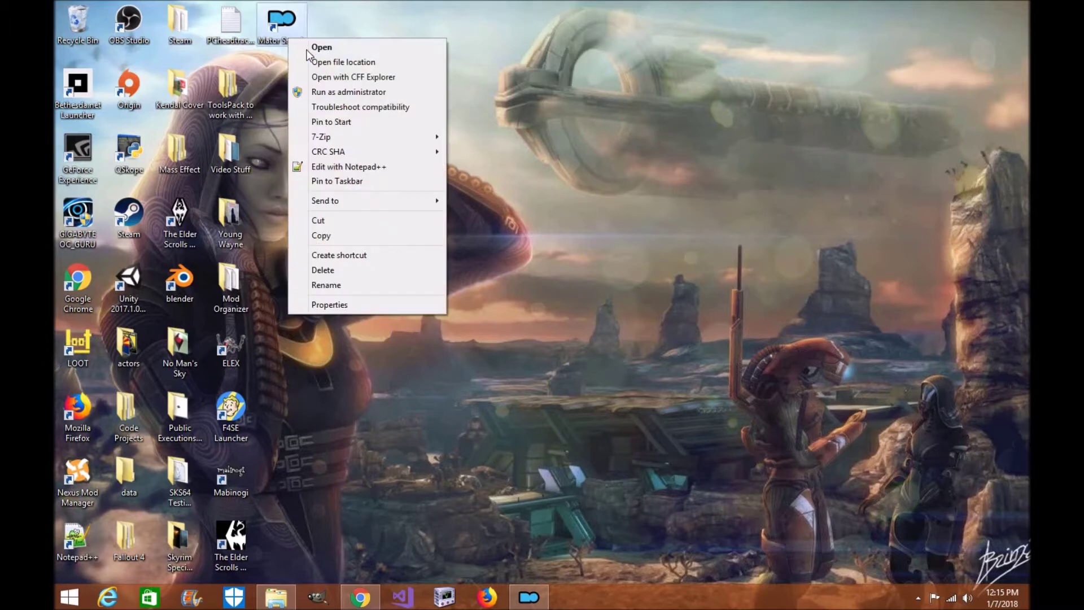
left_click(327, 304)
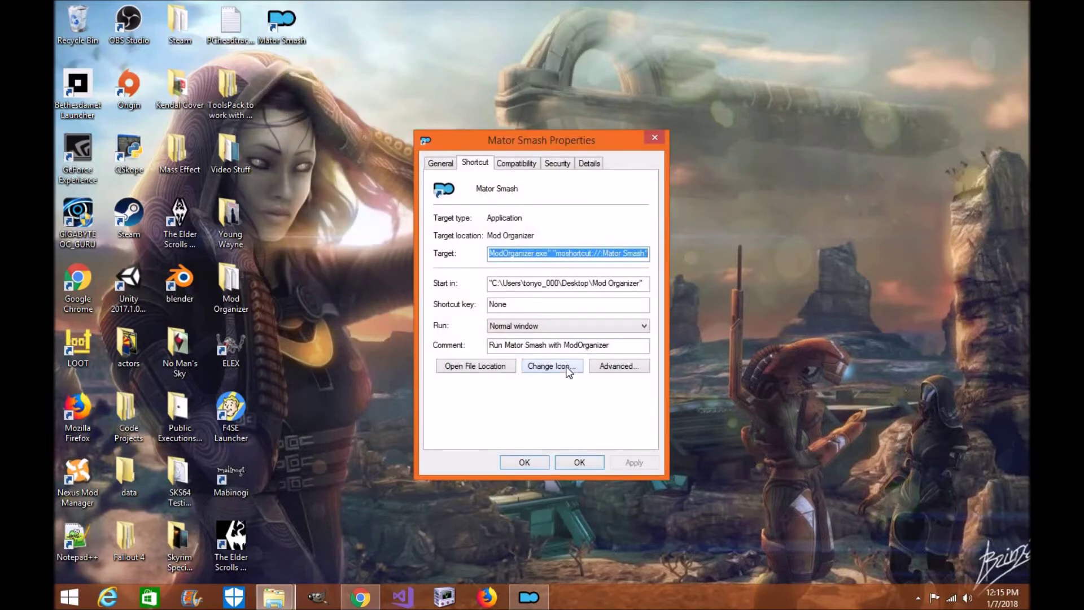
left_click(567, 368)
left_click(618, 243)
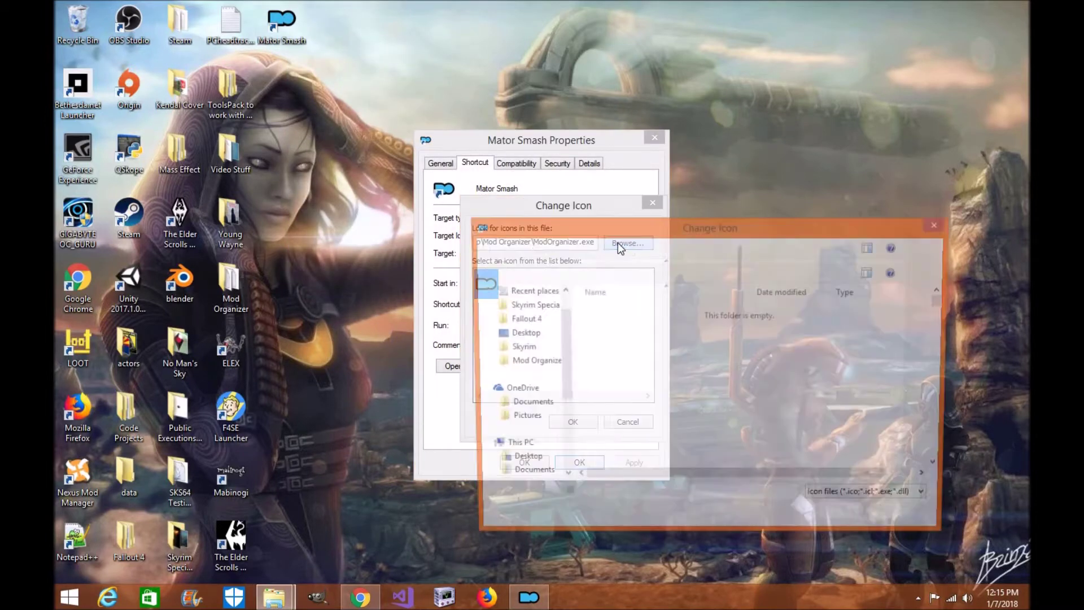
left_click(531, 361)
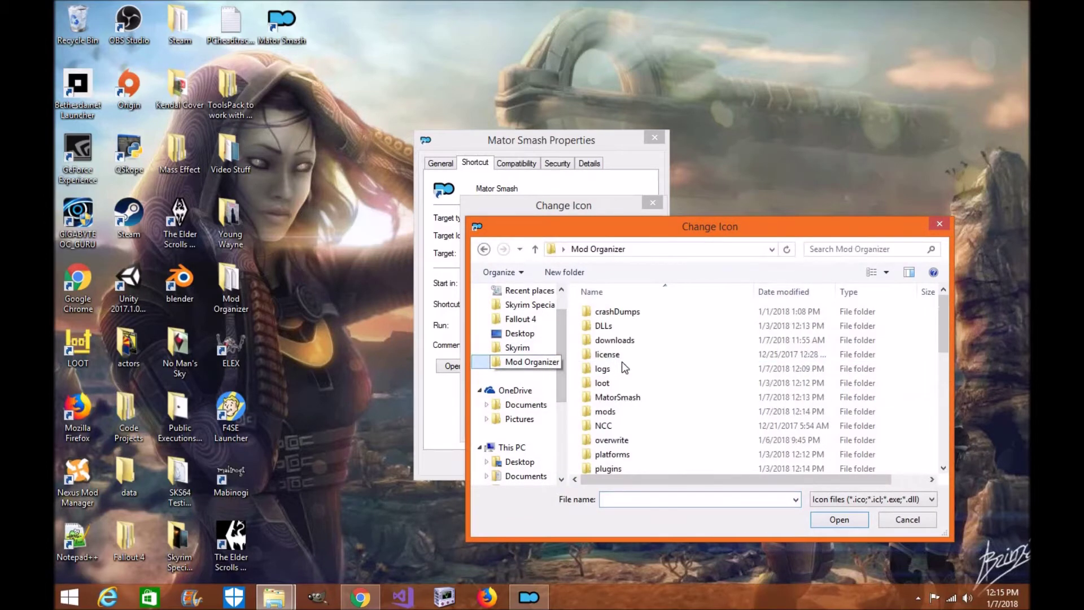
double_click(621, 396)
left_click(624, 343)
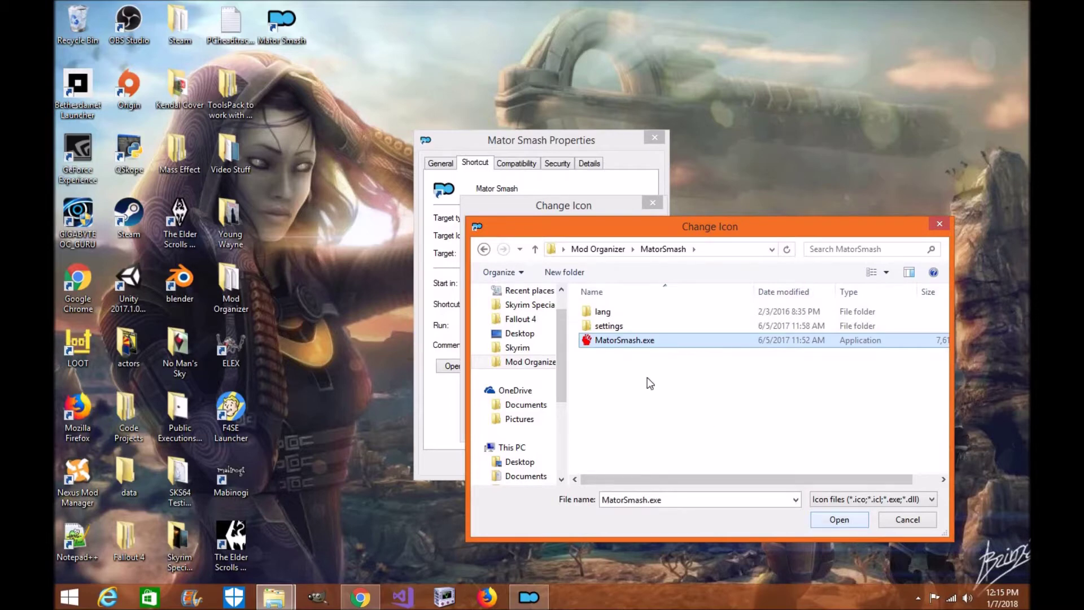
left_click(844, 519)
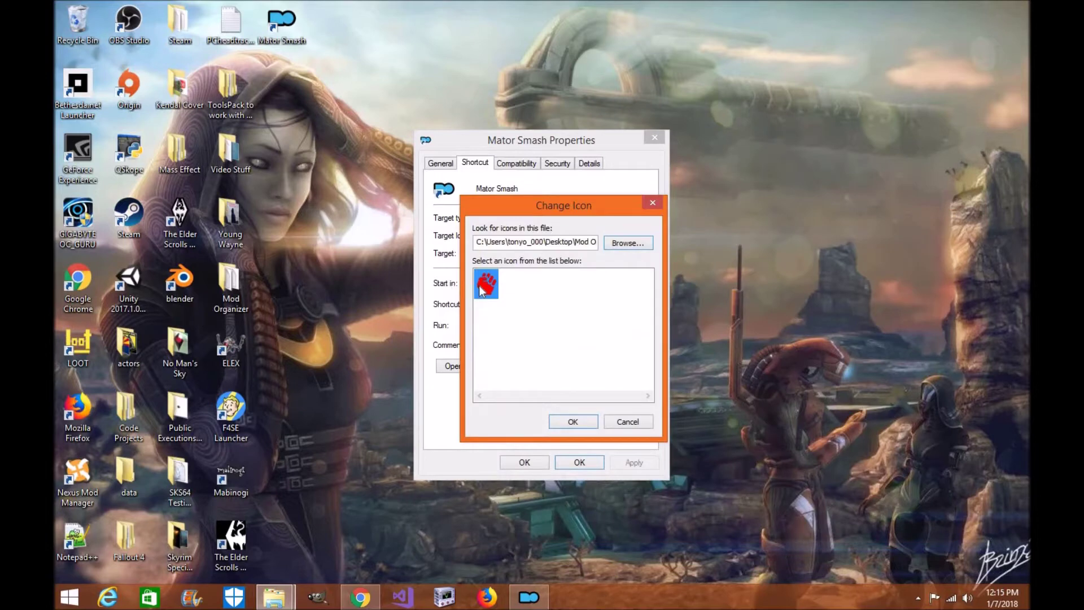
left_click(572, 421)
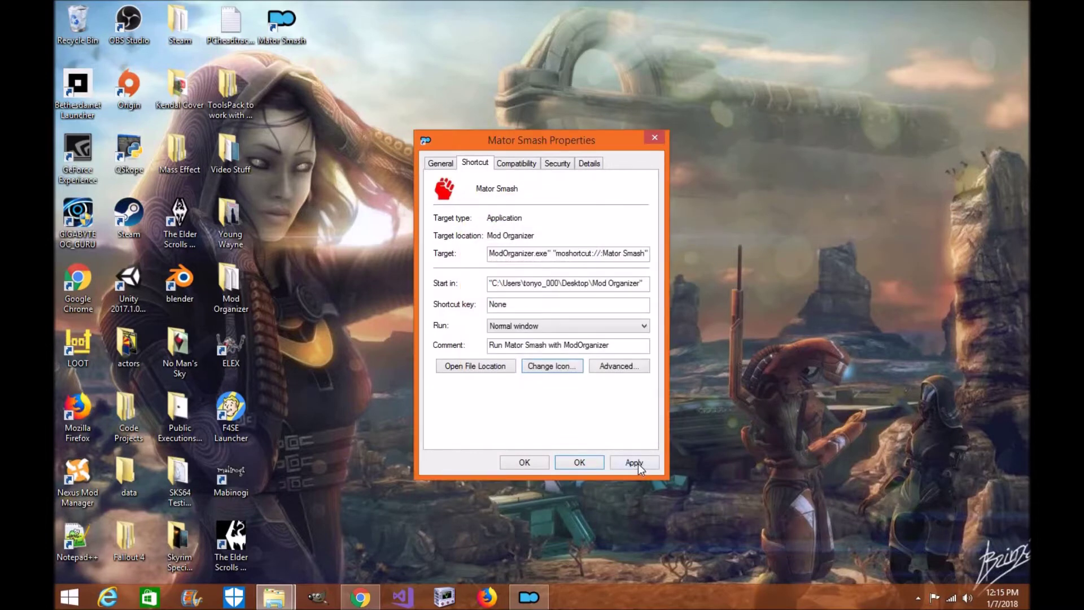
left_click(634, 462)
left_click_drag(284, 25, 285, 540)
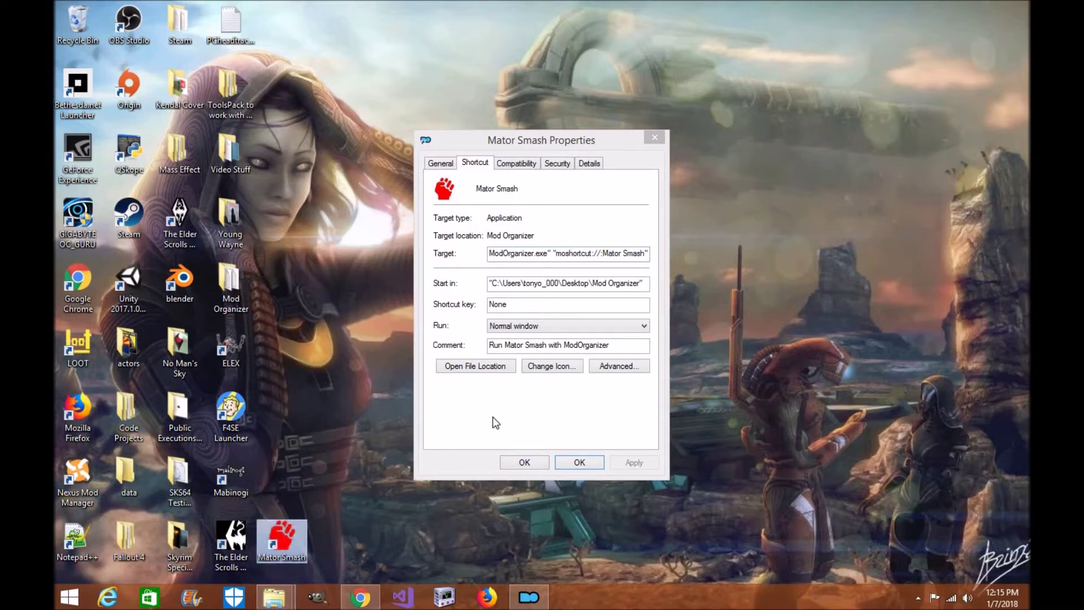
left_click(535, 462)
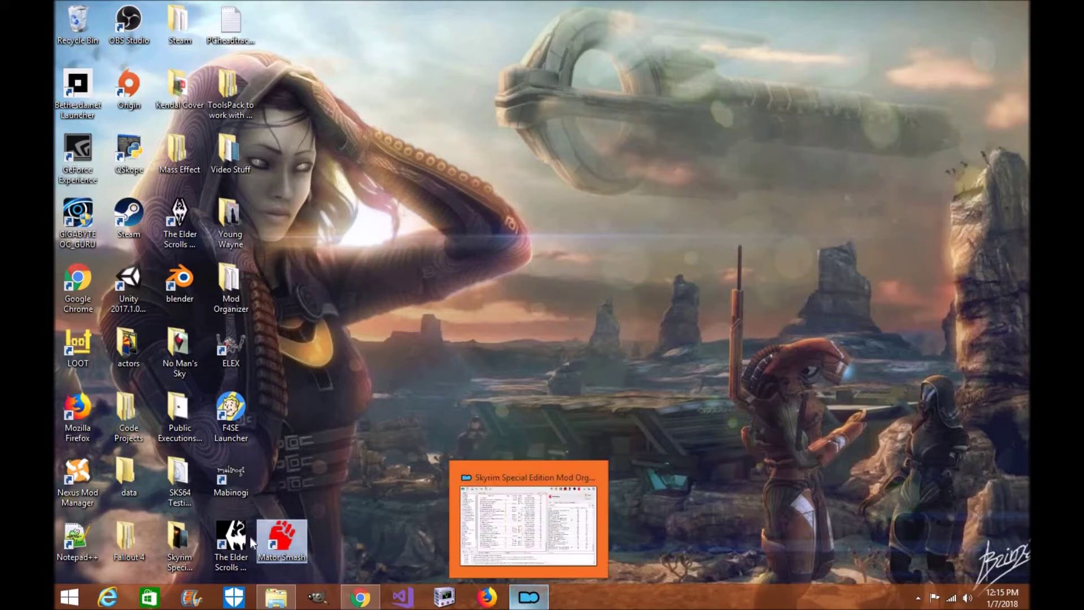
Launch Mator Smash from its desktop shortcut and load the SSE profile for Skyrim: Special Edition.
double_click(285, 541)
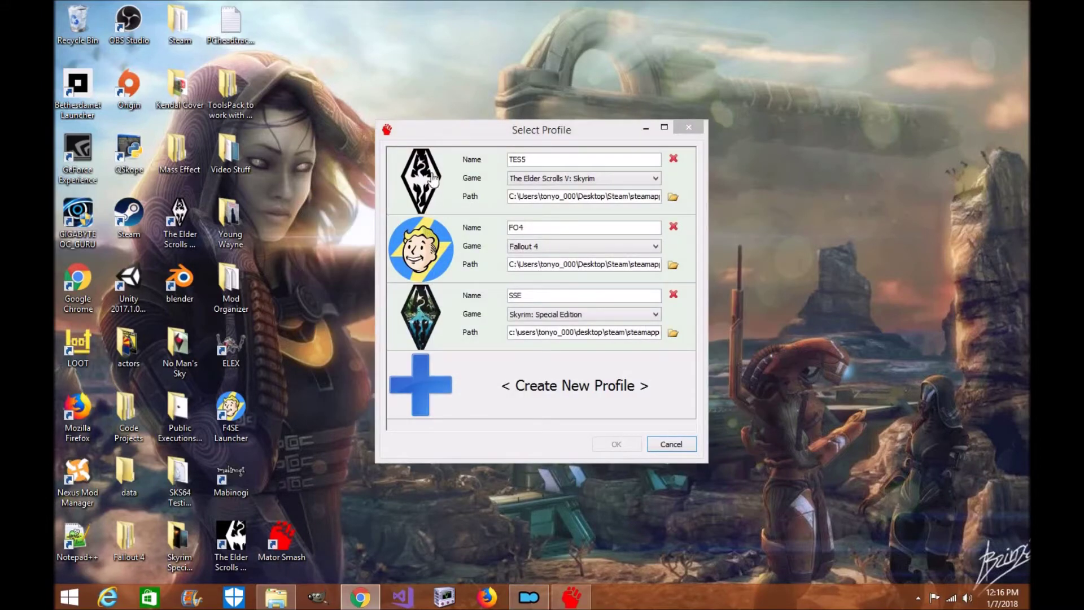
left_click(443, 317)
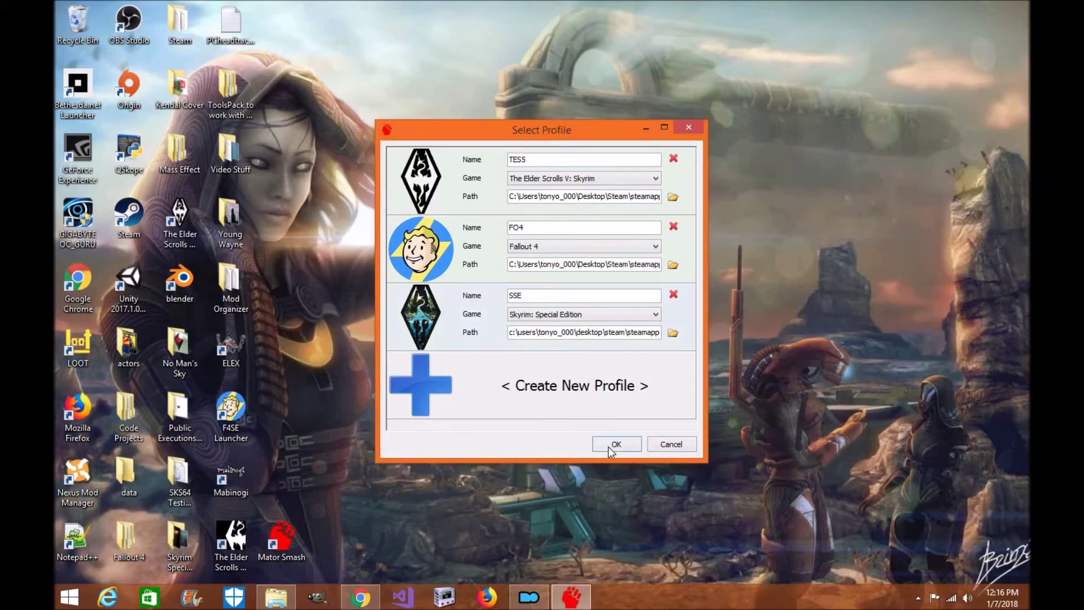
left_click(612, 446)
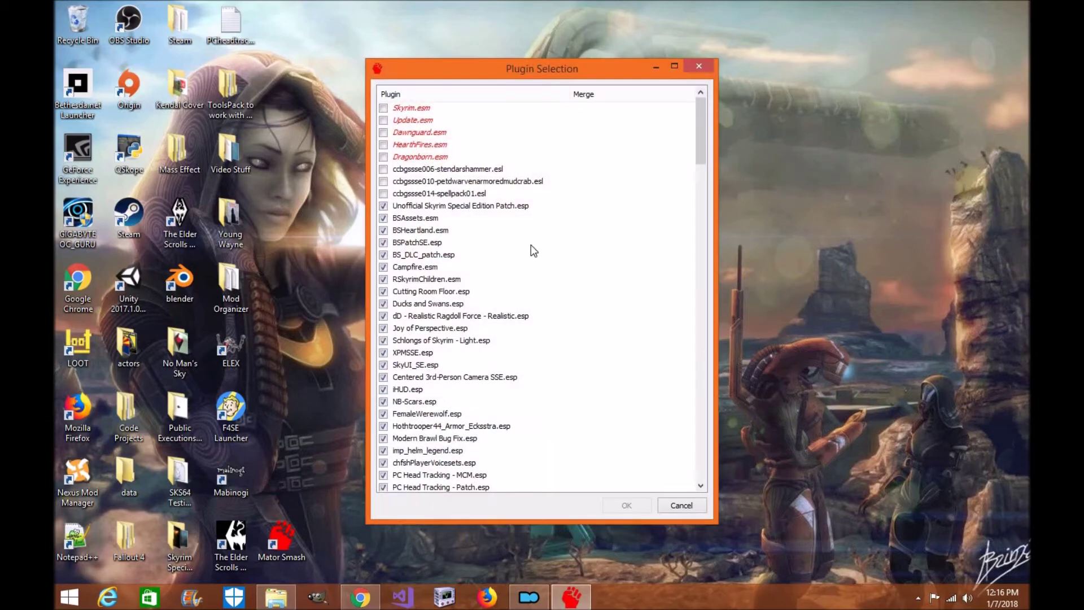
Review the plugin selection and exclude XPMSSE.esp, Schlongs of Skyrim - Light.esp, SkyUI_SE.esp and iHUD.esp from loading.
scroll(502, 194, "down", 20)
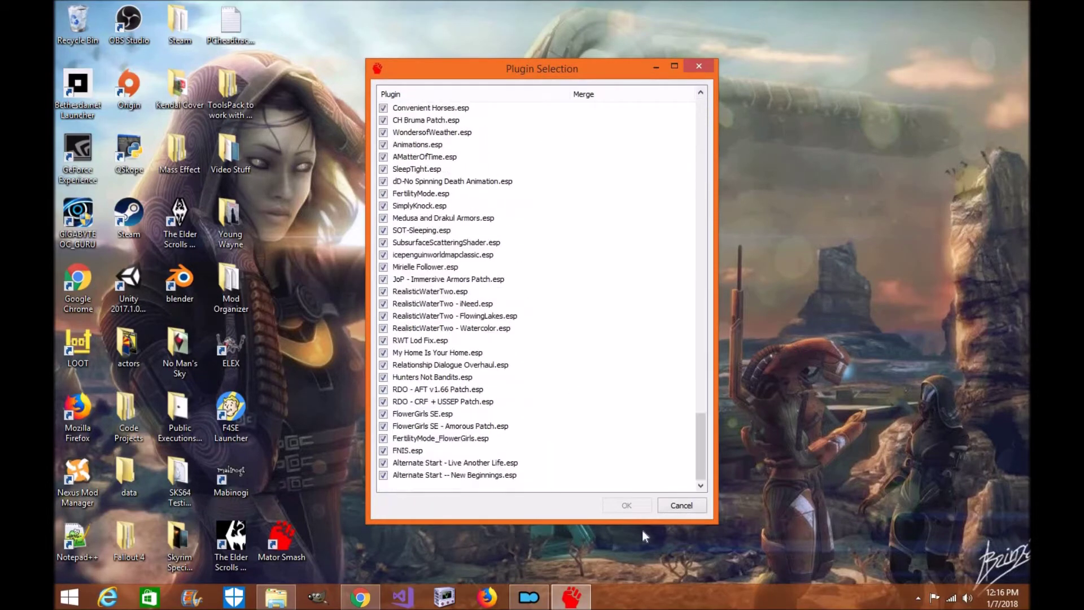
scroll(486, 308, "up", 20)
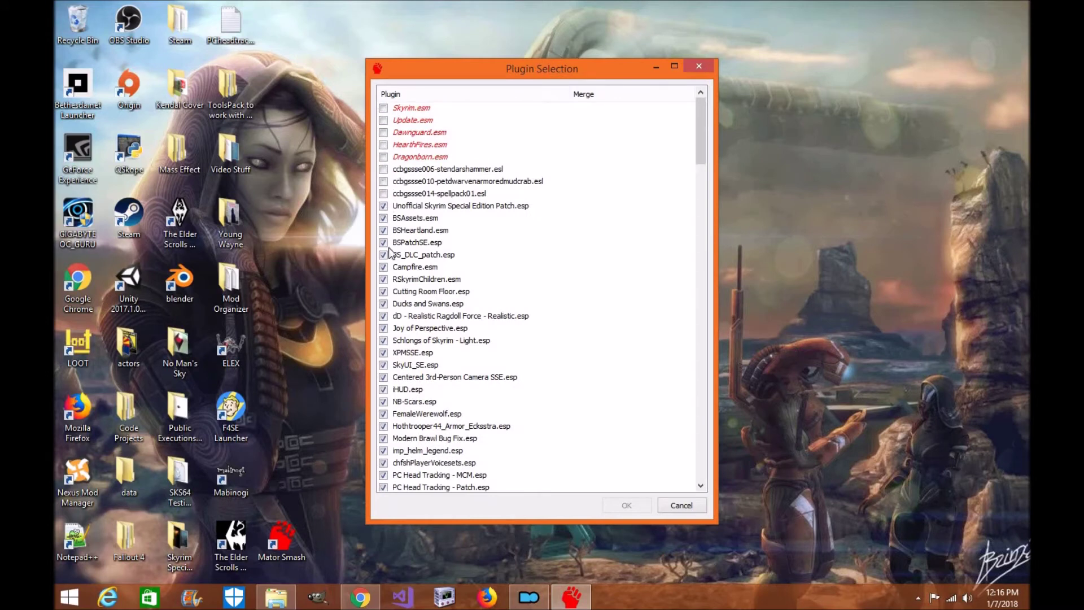
scroll(389, 260, "down", 2)
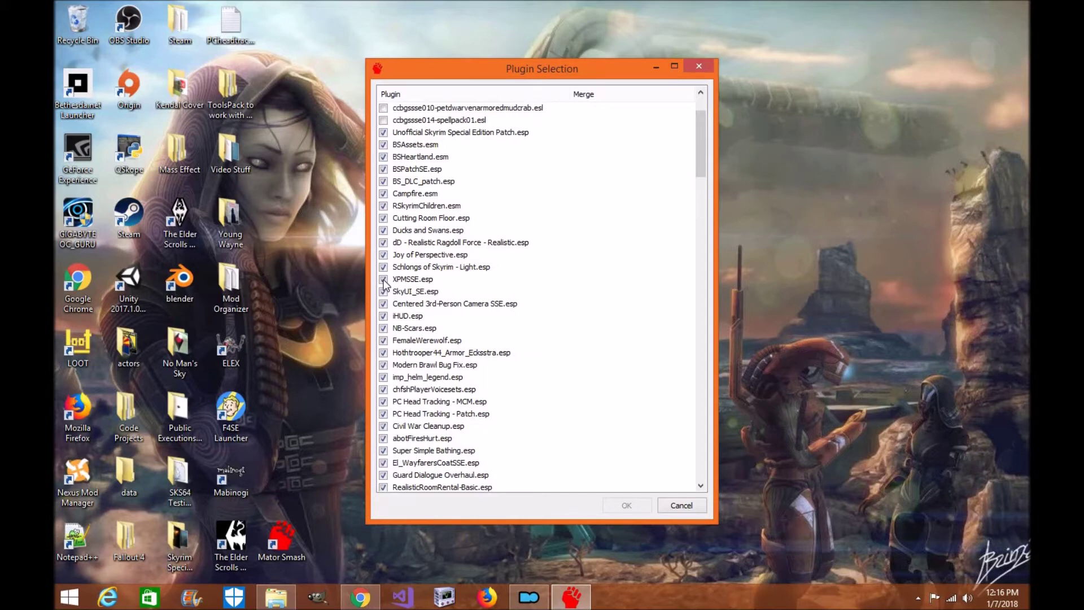
left_click(384, 280)
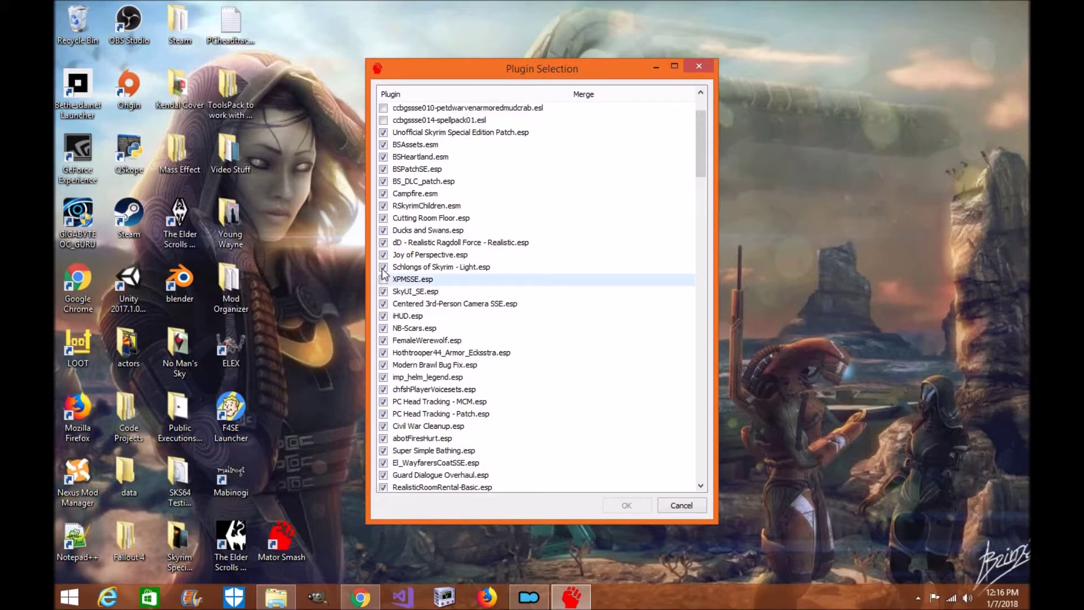
left_click(383, 269)
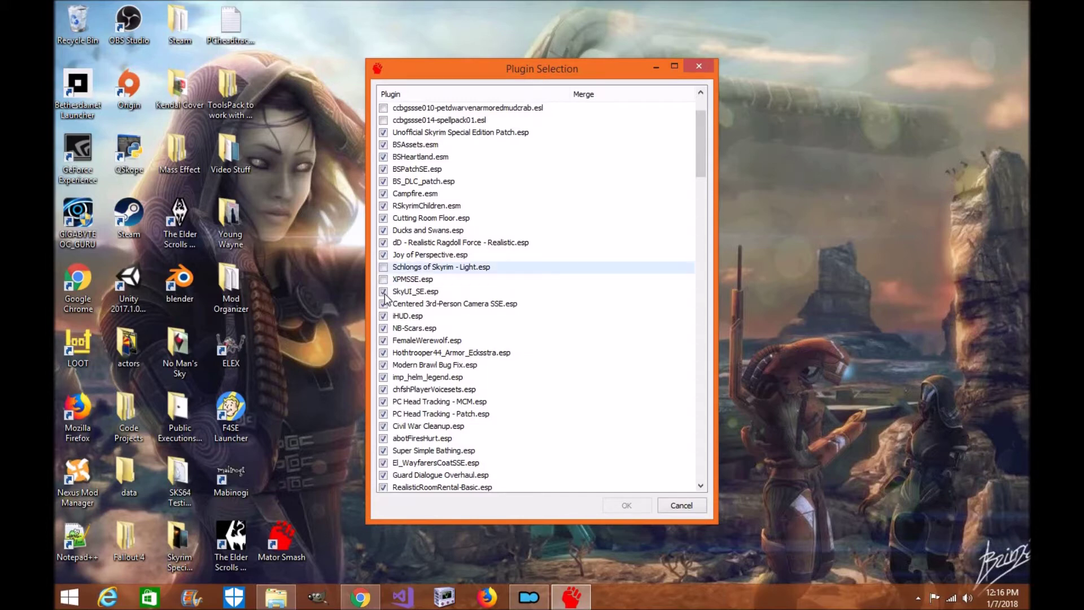
left_click(383, 292)
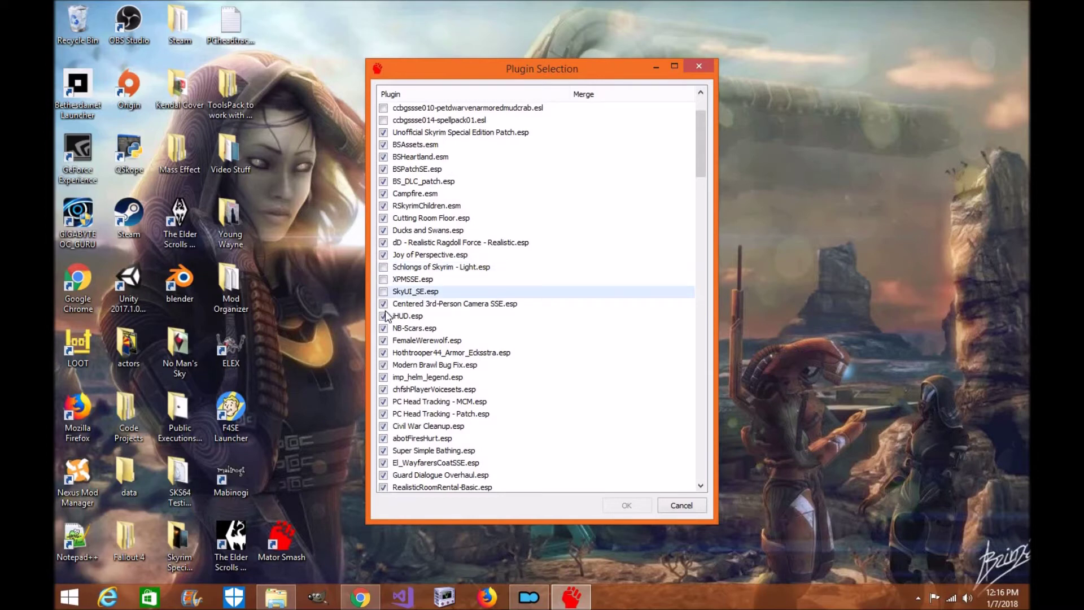
left_click(384, 317)
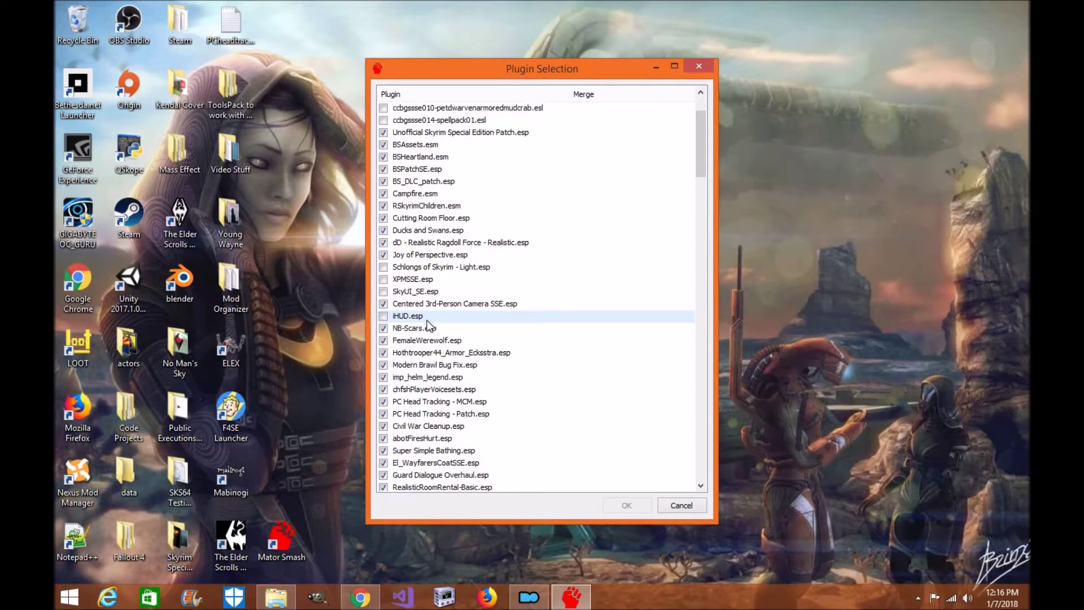
Exclude RealisticWaterTwo.esp and its Watercolor, FlowingLakes and iNeed plugins from the plugin selection.
scroll(427, 317, "down", 10)
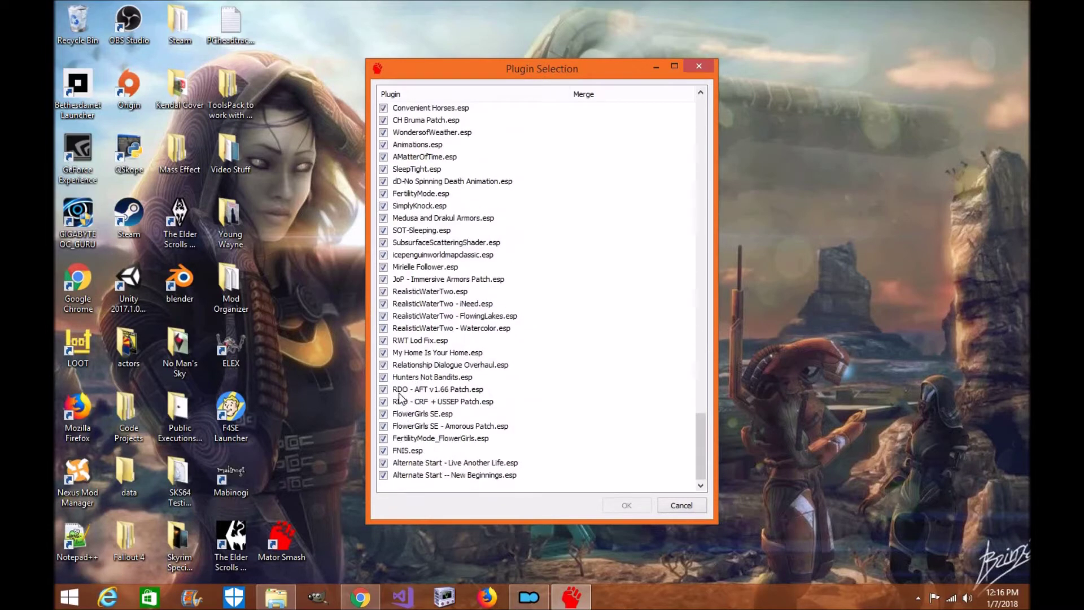
left_click(383, 328)
left_click(383, 315)
left_click(383, 304)
left_click(383, 291)
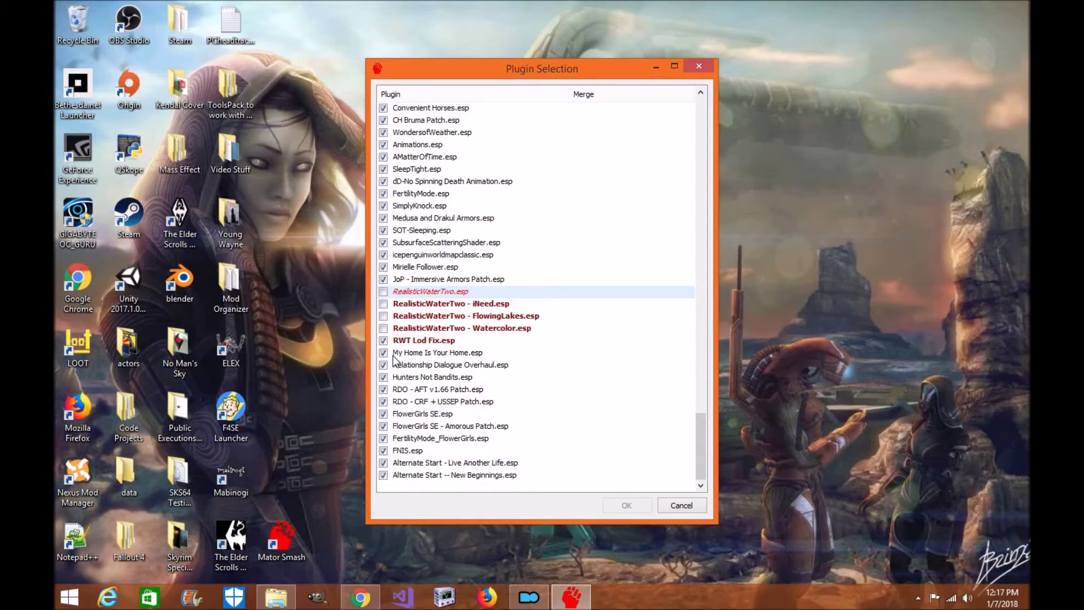
Exclude RWT Lod Fix.esp from the plugin selection and look over the rest of the list.
left_click(383, 340)
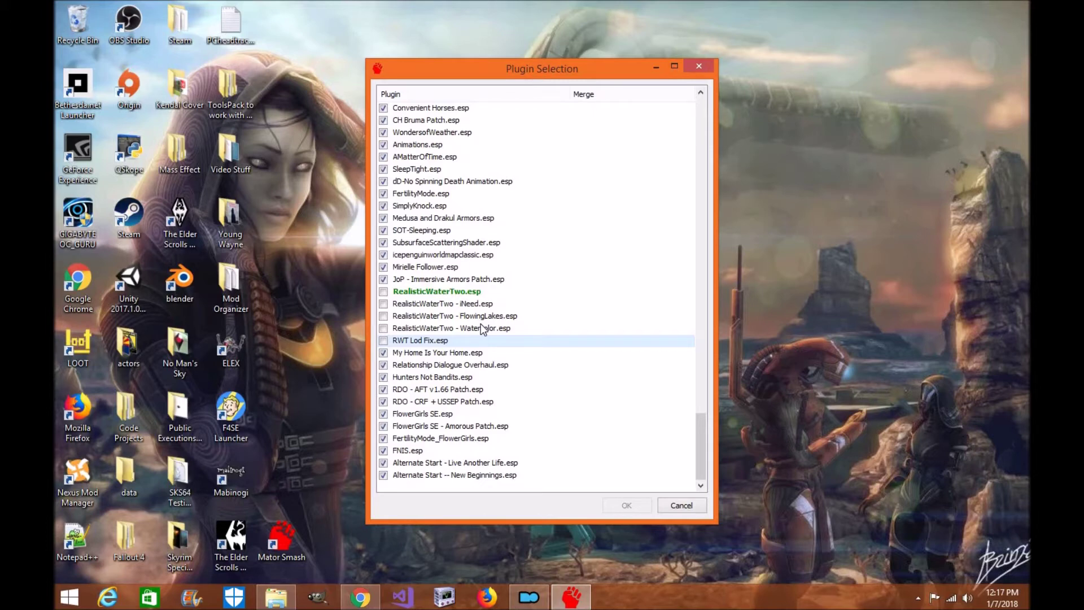
scroll(481, 327, "up", 20)
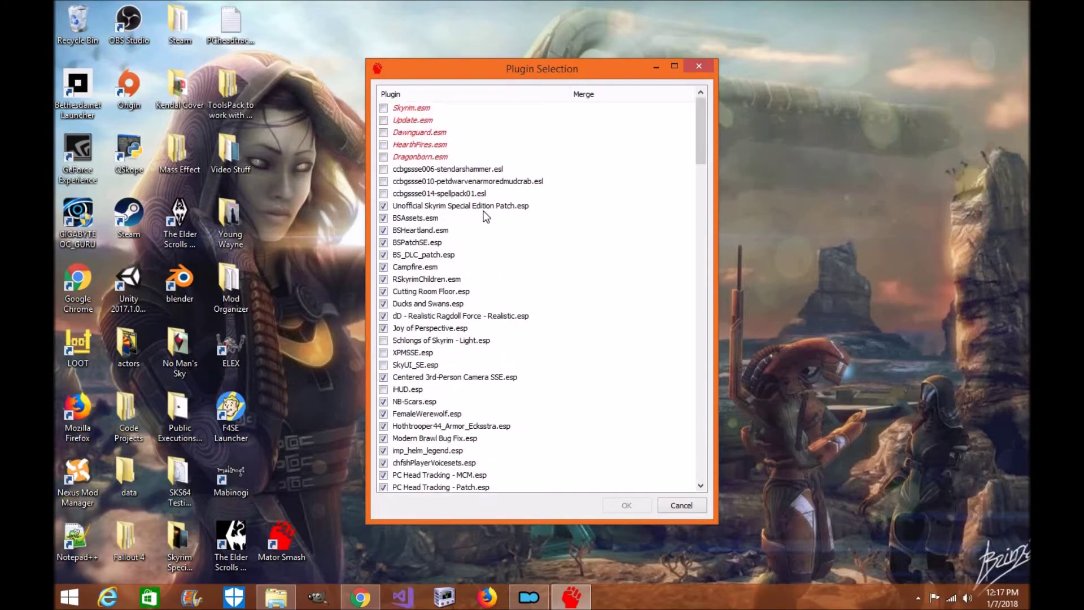
scroll(485, 216, "down", 20)
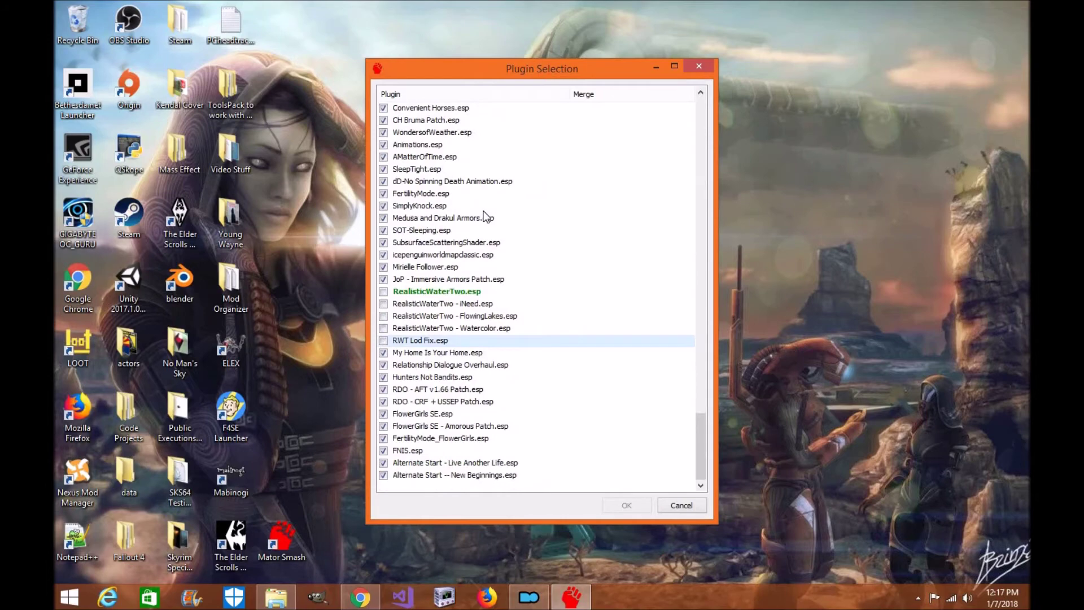
scroll(485, 214, "up", 20)
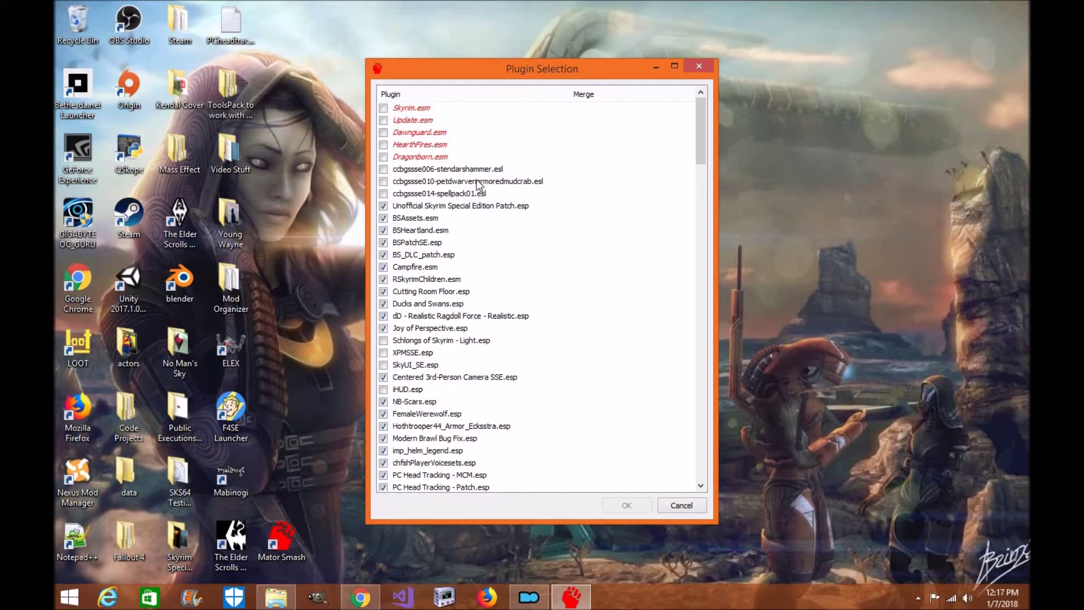
Include Skyrim.esm, Update.esm, Dawnguard.esm, HearthFires.esm, Dragonborn.esm and the three ccbgssse .esl plugins in the plugin selection.
left_click(383, 120)
left_click(383, 132)
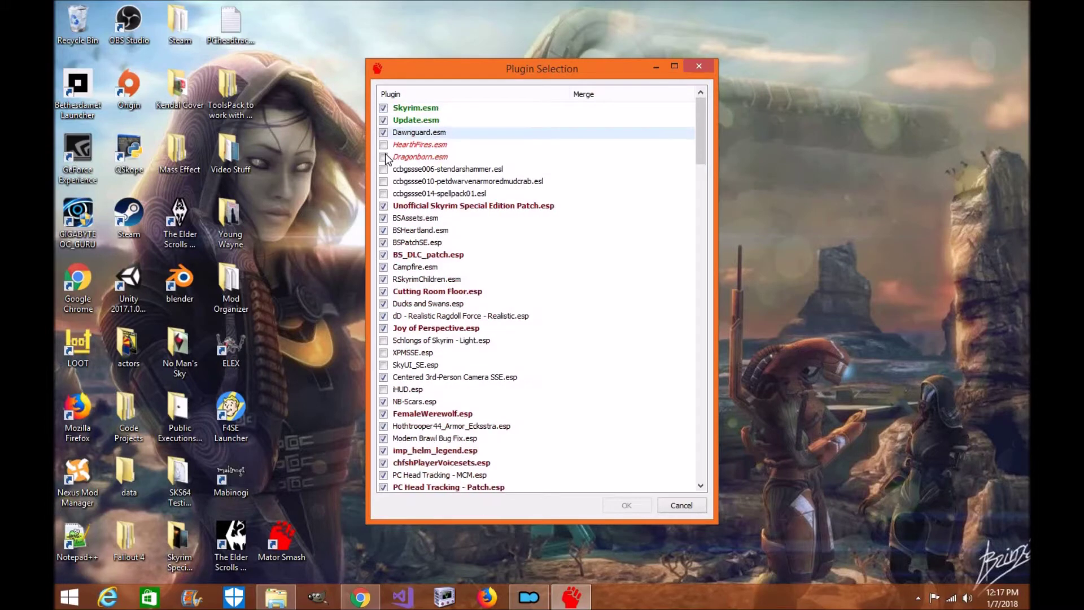
left_click(384, 156)
left_click(383, 169)
left_click(383, 181)
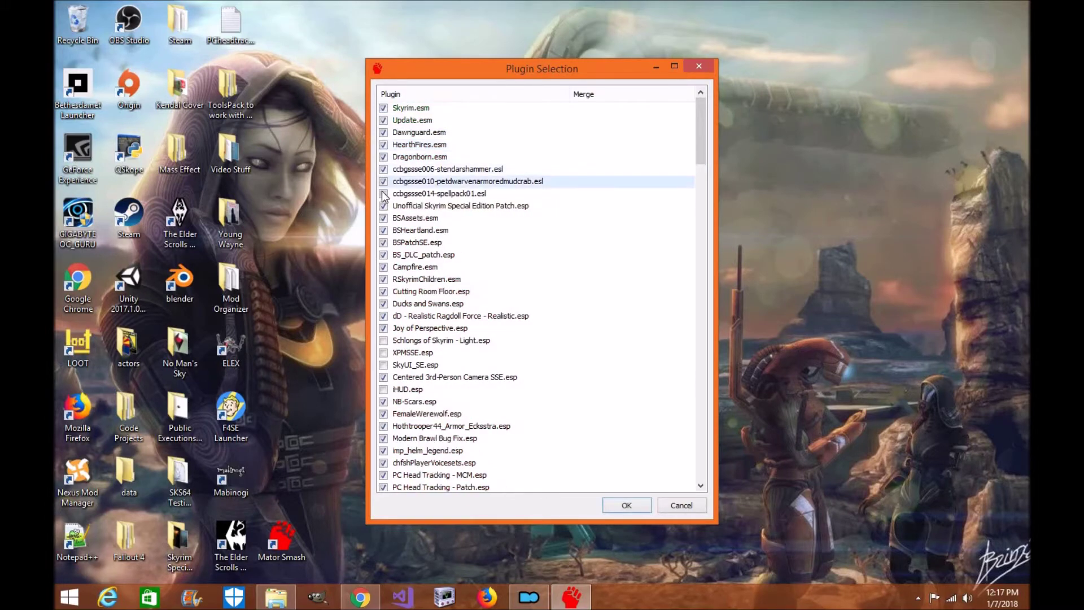
left_click(384, 193)
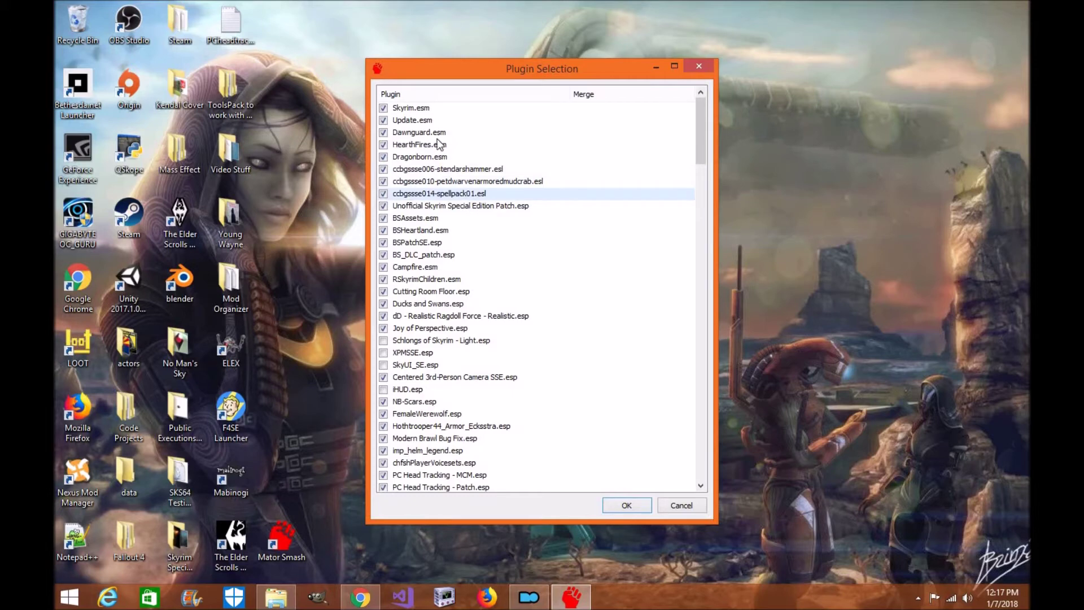
Exclude FNIS.esp from the plugin selection and load the selected plugins.
scroll(439, 144, "down", 7)
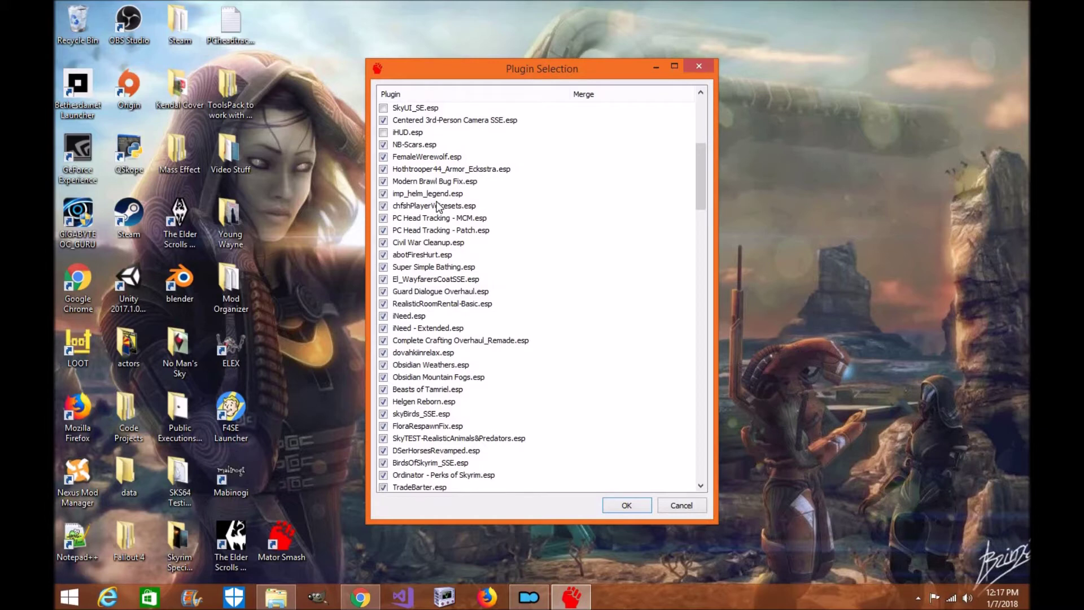
scroll(562, 375, "down", 20)
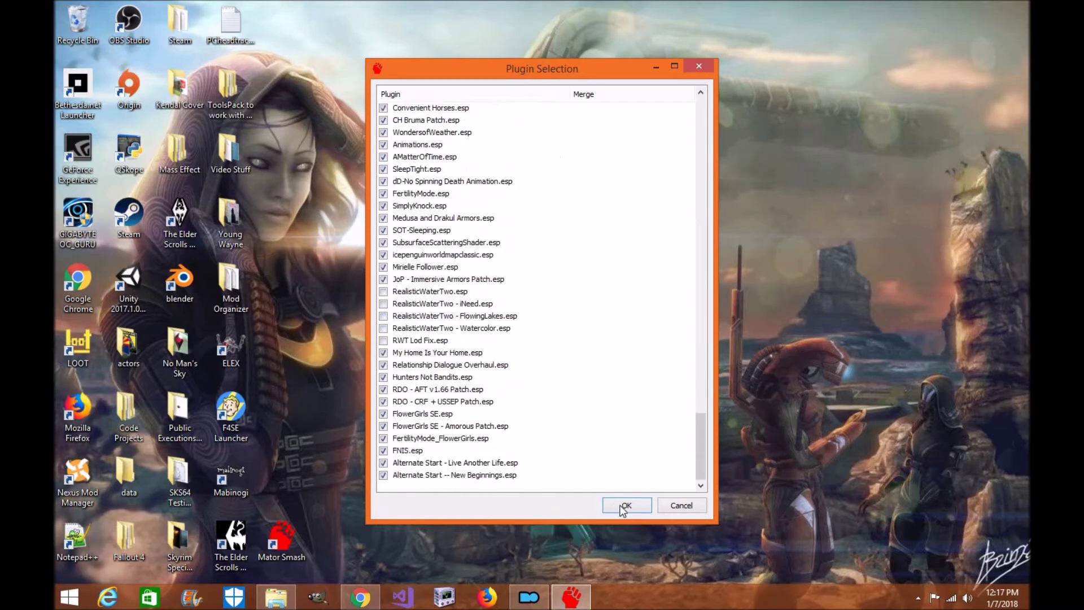
left_click(383, 450)
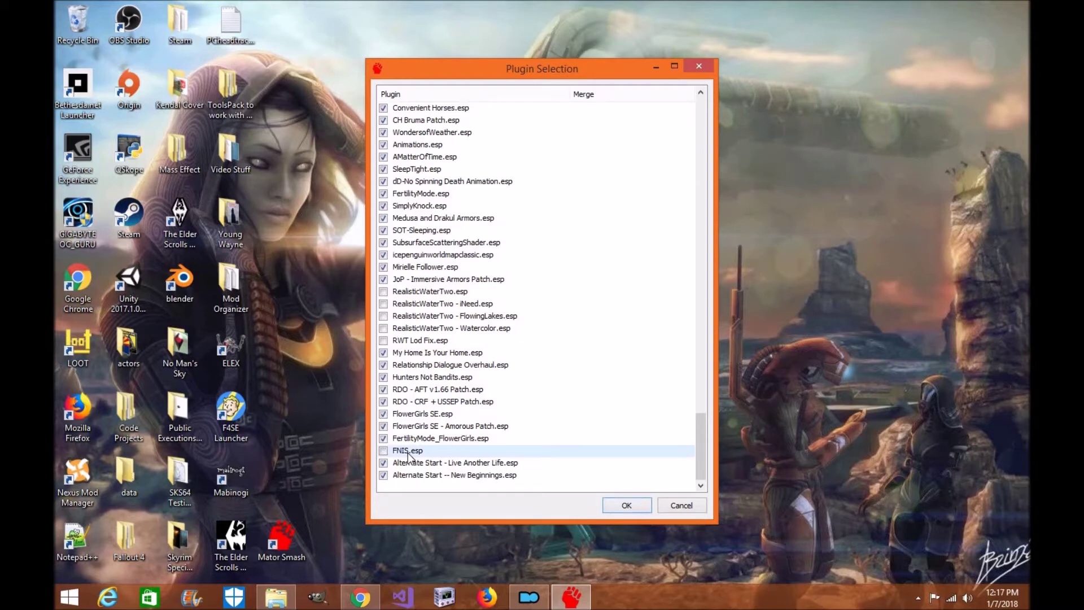
left_click(638, 506)
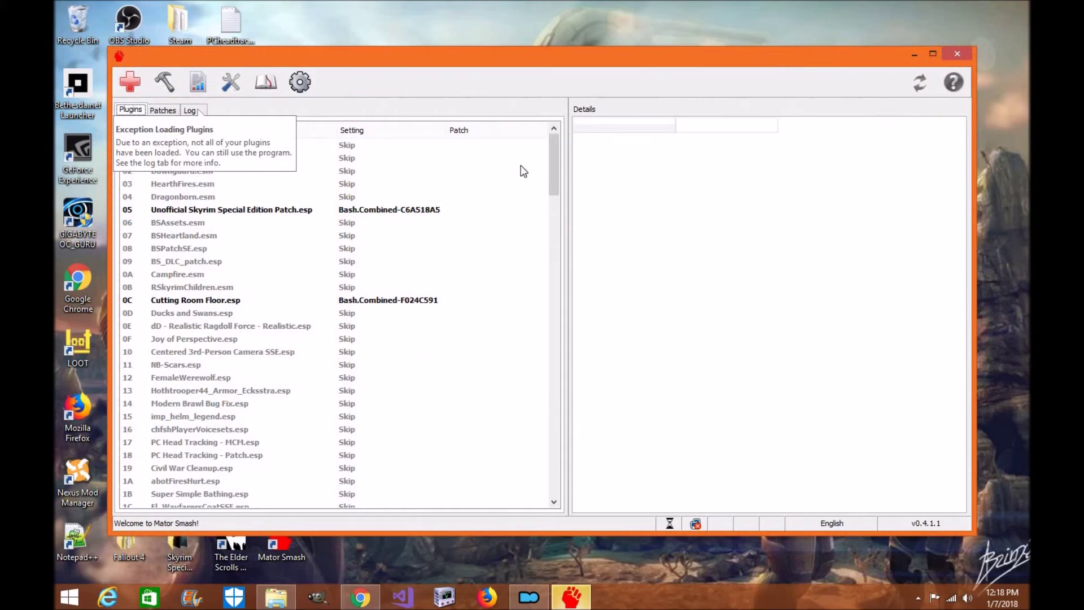
Enable Mod Organizer integration in the program settings and detect its paths automatically.
left_click_drag(371, 59, 371, 52)
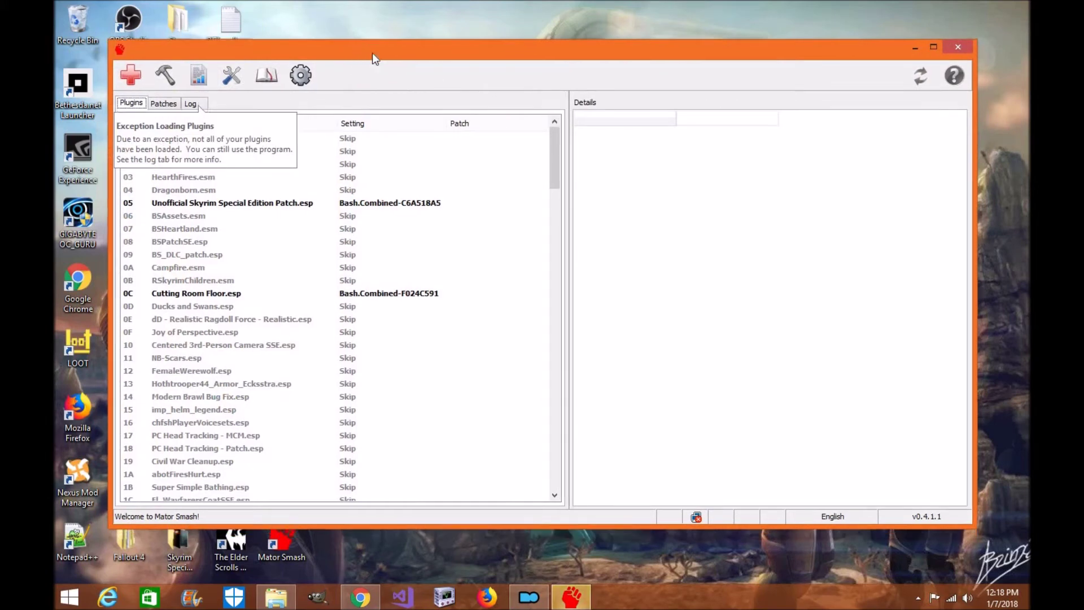
left_click(307, 68)
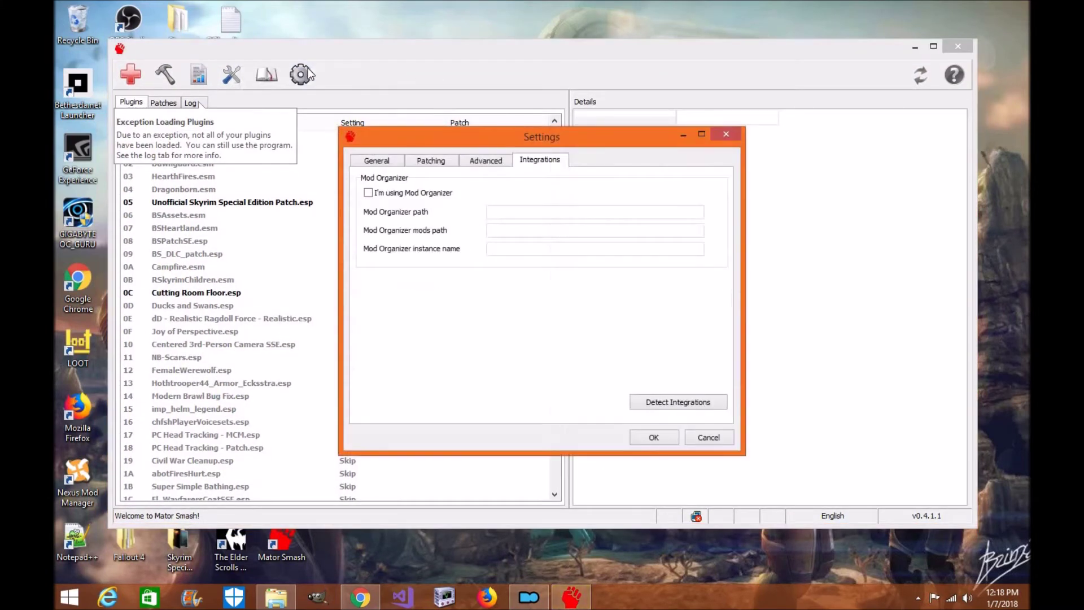
left_click(368, 192)
left_click(688, 403)
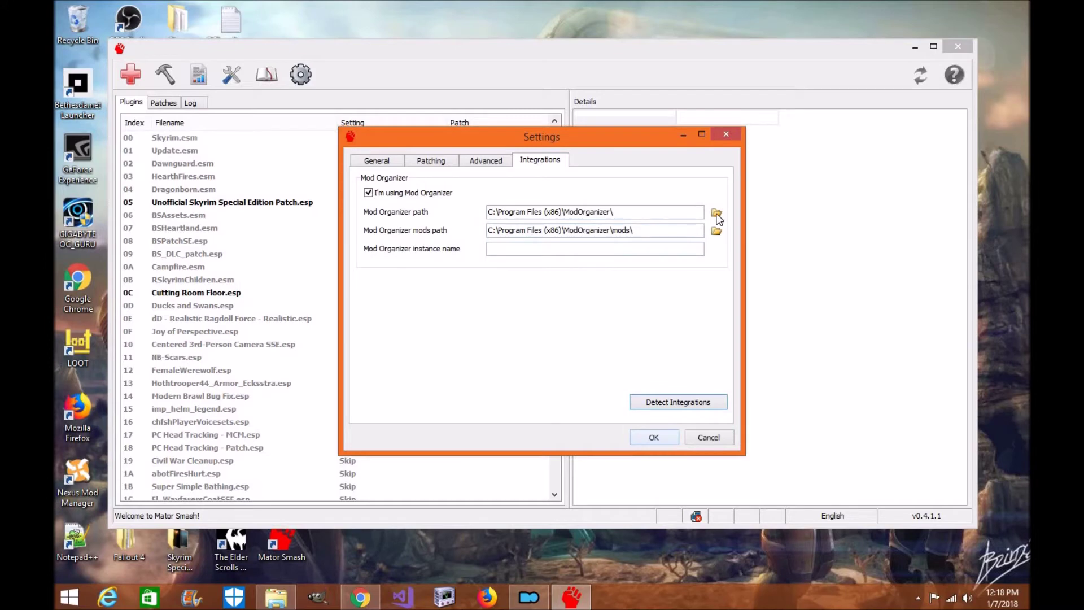
left_click(434, 162)
left_click(489, 164)
left_click(543, 163)
left_click(395, 162)
left_click(541, 162)
Set the Mod Organizer path to the Mod Organizer folder on the desktop.
left_click(716, 212)
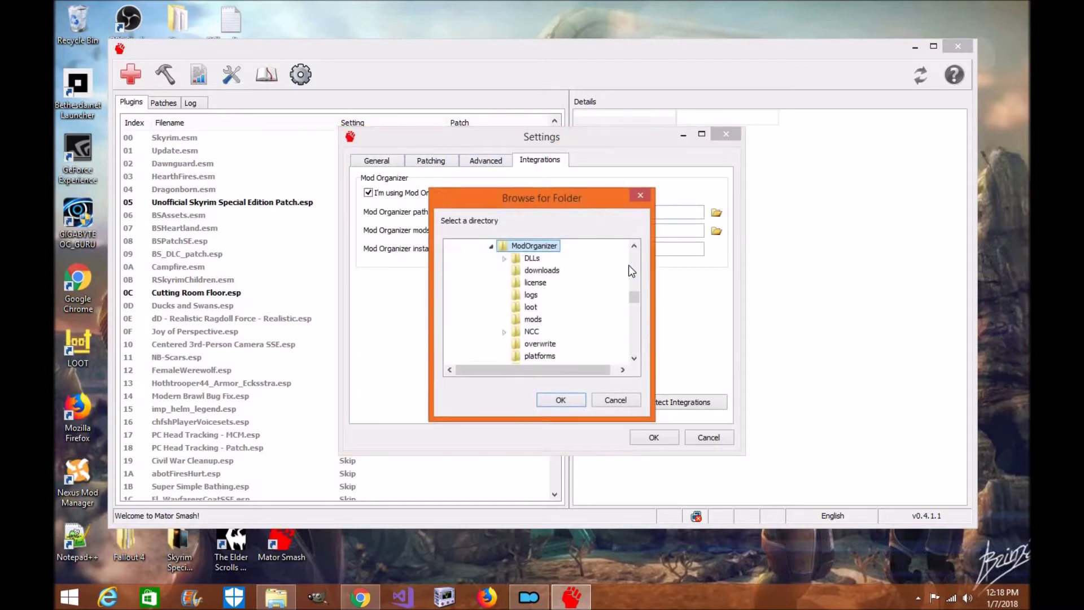
left_click_drag(635, 299, 633, 265)
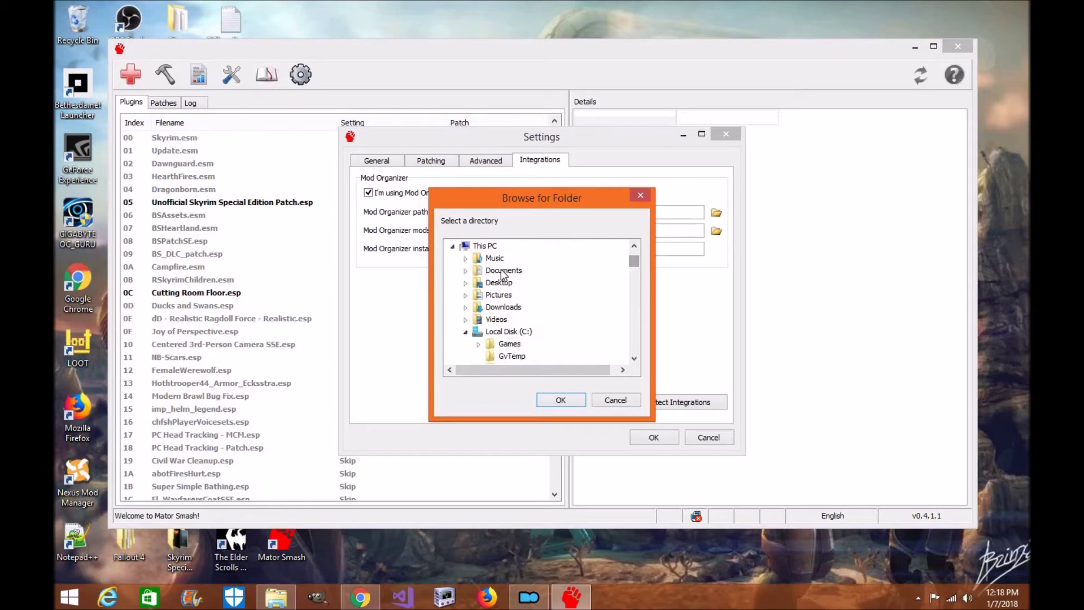
scroll(531, 274, "up", 1)
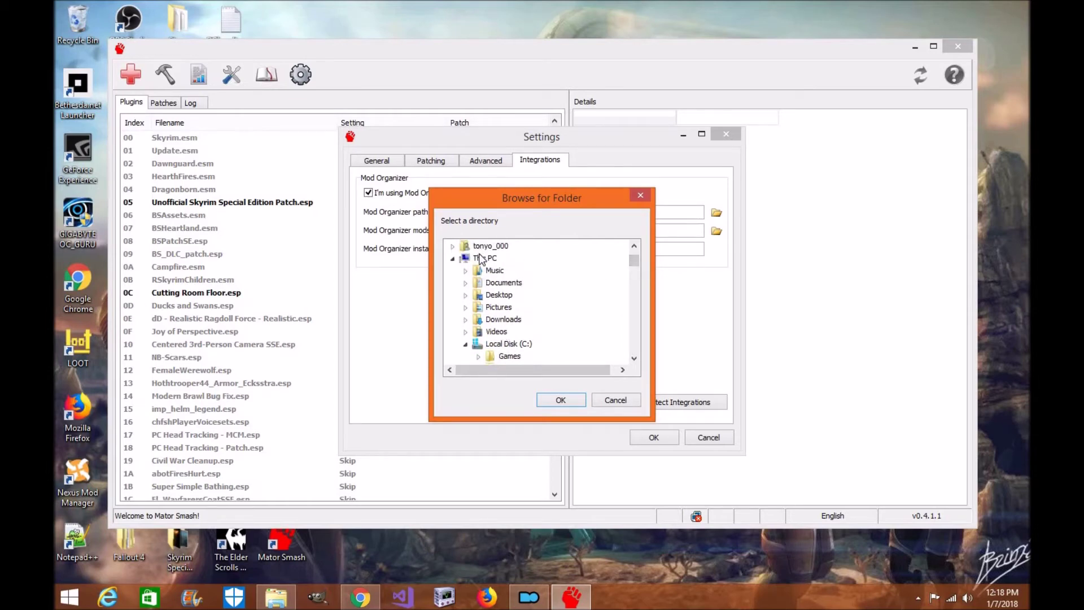
left_click(452, 246)
left_click(452, 246)
scroll(487, 293, "down", 1)
left_click(466, 259)
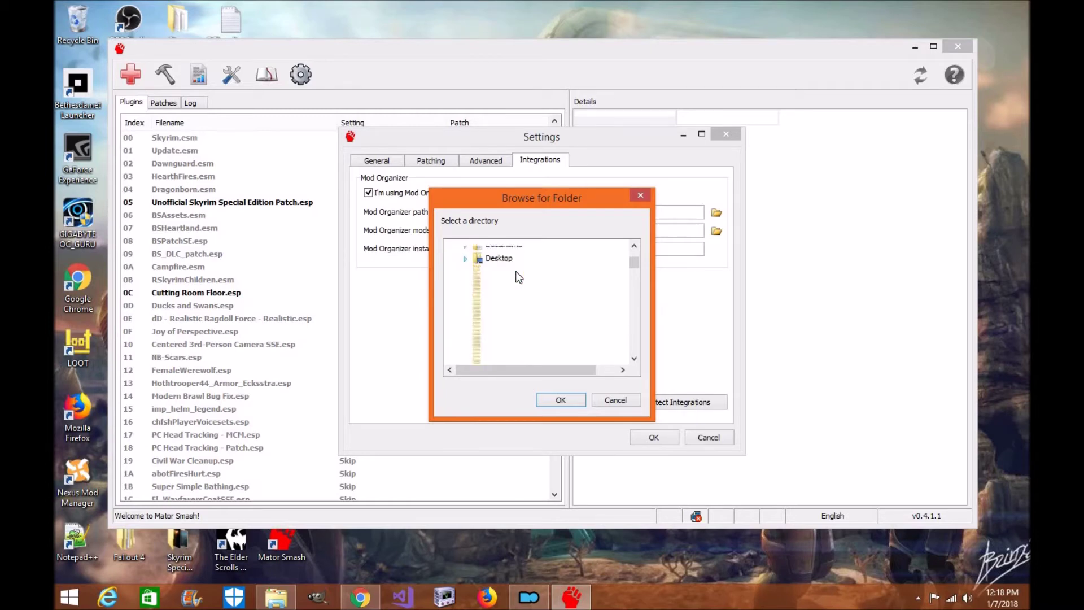
left_click(521, 331)
double_click(522, 332)
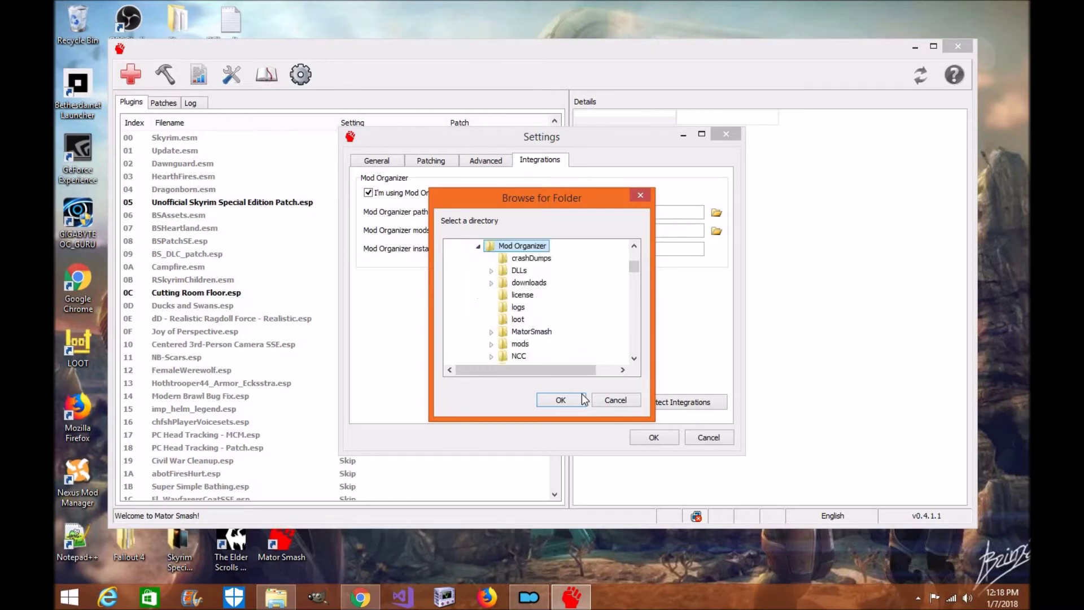
left_click(567, 399)
Confirm the mods folder inside the desktop Mod Organizer folder as the mods path and save the settings.
left_click(716, 232)
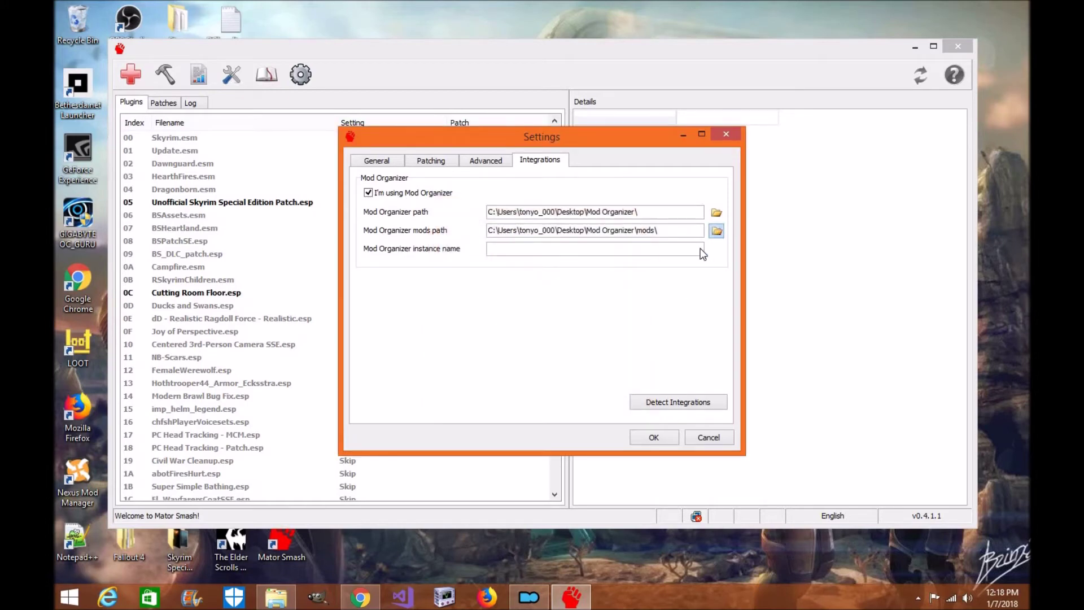
left_click_drag(635, 247, 634, 246)
left_click(572, 403)
left_click(654, 438)
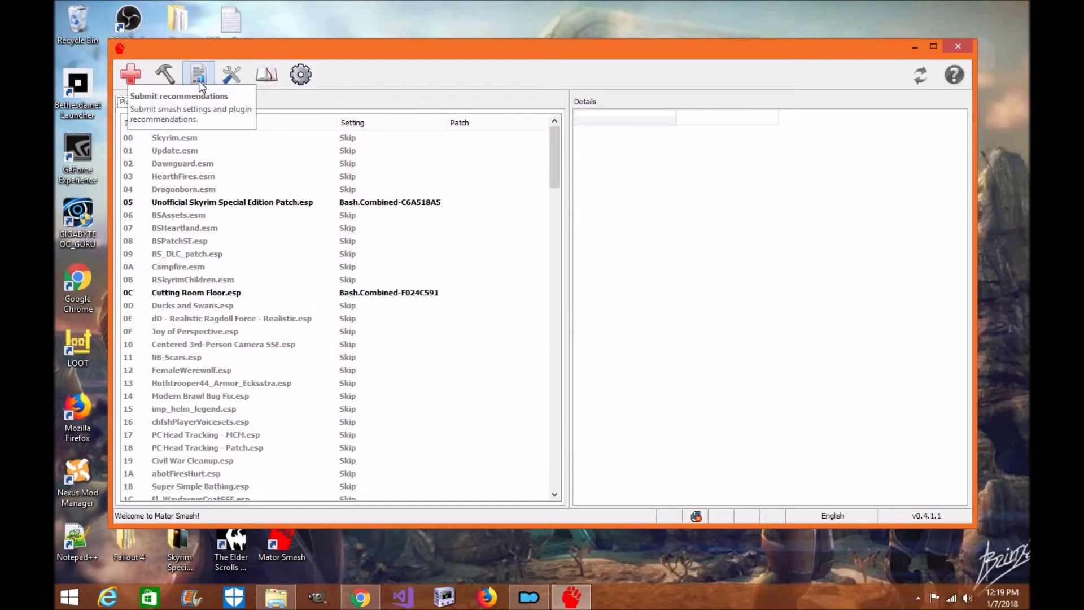
Open the smash Settings Manager and check the available actions for Bash.Body-M and the color choices for Bash.Actors.Stats.
left_click(231, 74)
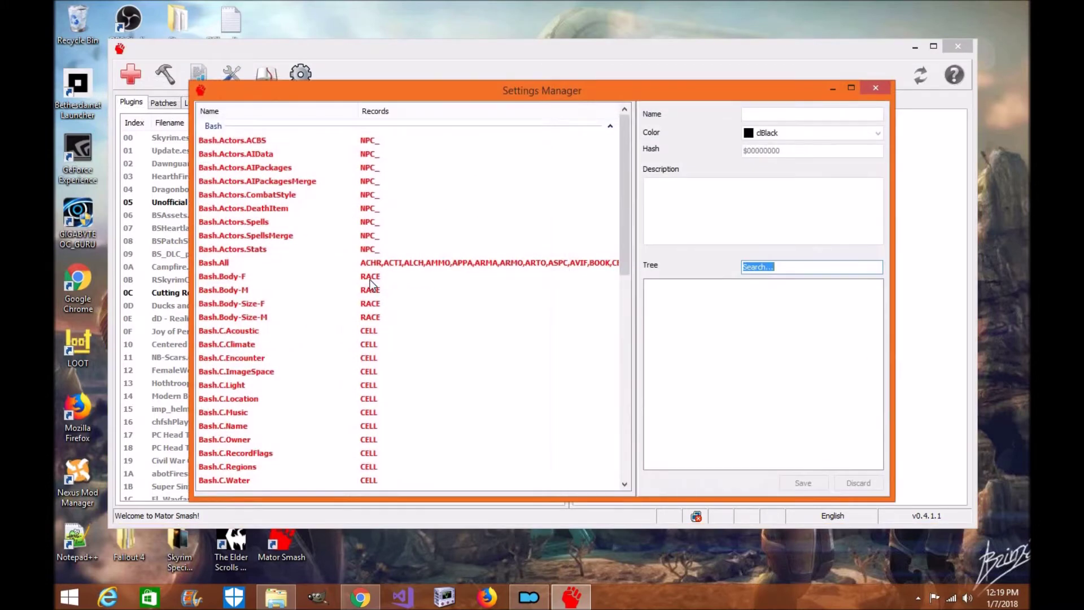
right_click(276, 290)
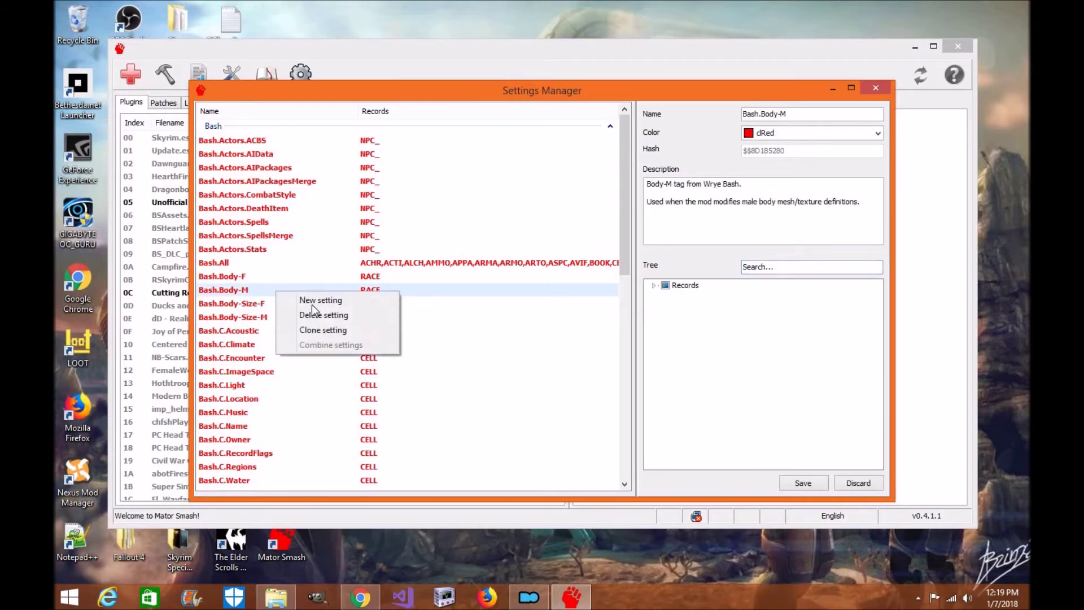
left_click(429, 249)
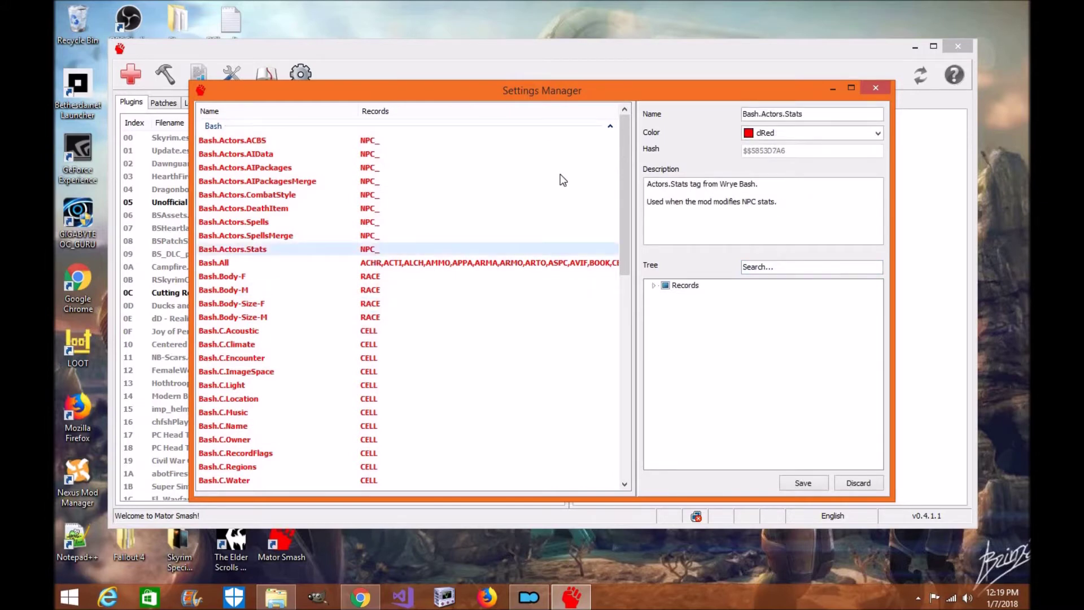
left_click(878, 133)
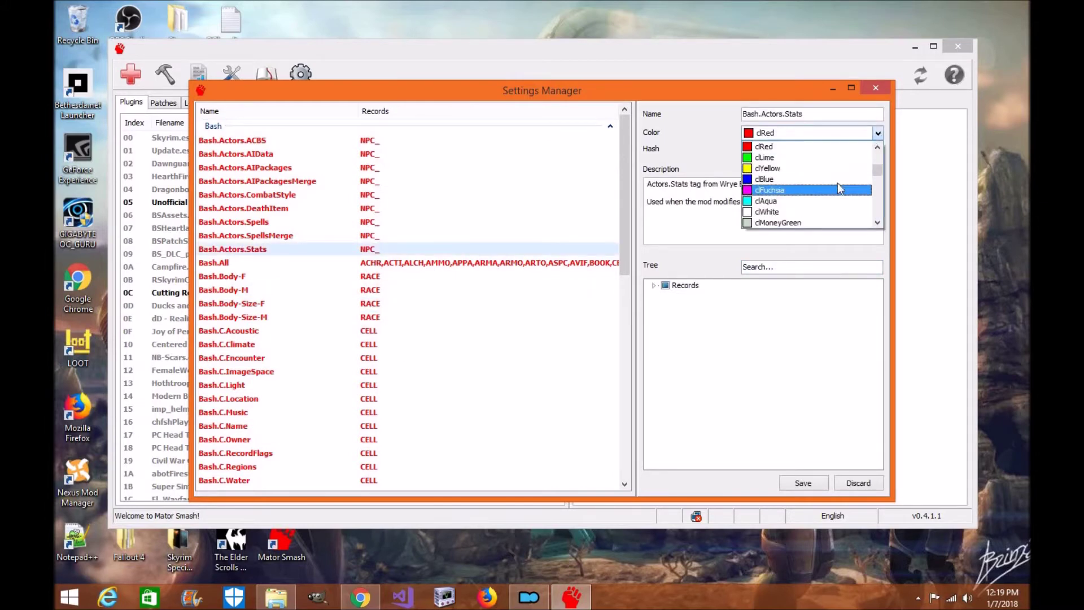
left_click(694, 116)
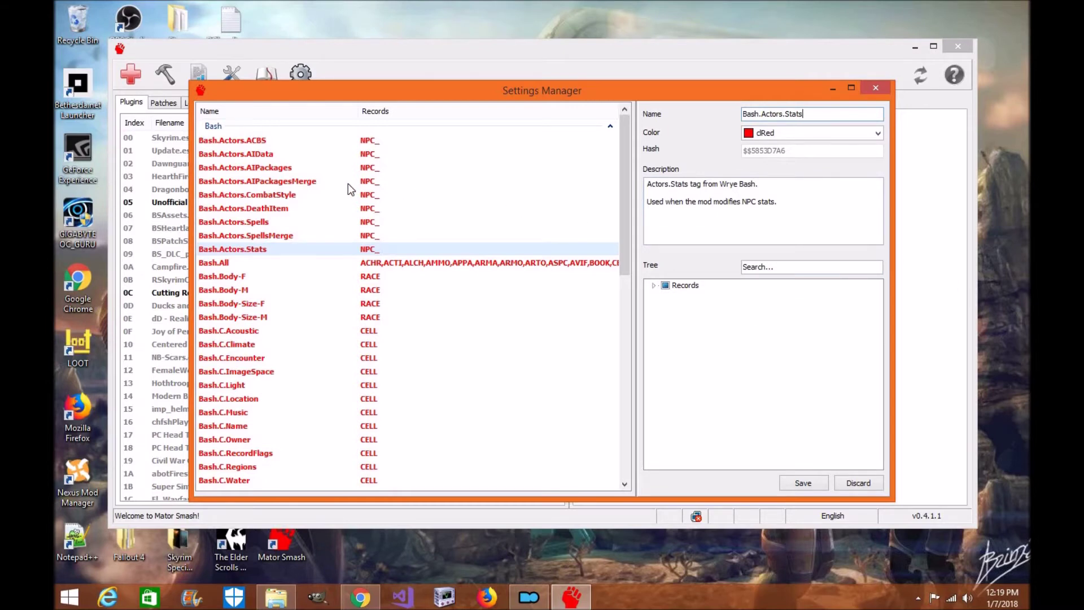
Examine the descriptions of various Bash cell, actor and body settings, discard any changes and close the Settings Manager.
left_click(225, 479)
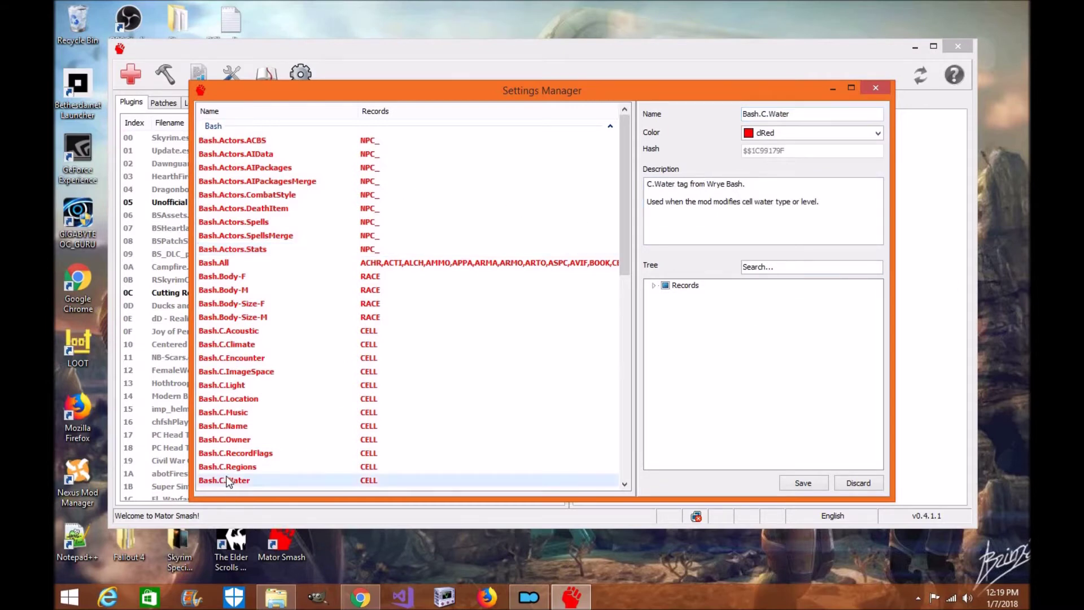
left_click(228, 463)
left_click(231, 452)
left_click(242, 398)
left_click(242, 317)
left_click(248, 235)
left_click(249, 194)
left_click(257, 167)
left_click(248, 140)
left_click(260, 158)
left_click(263, 223)
left_click(261, 315)
left_click(278, 385)
left_click(875, 486)
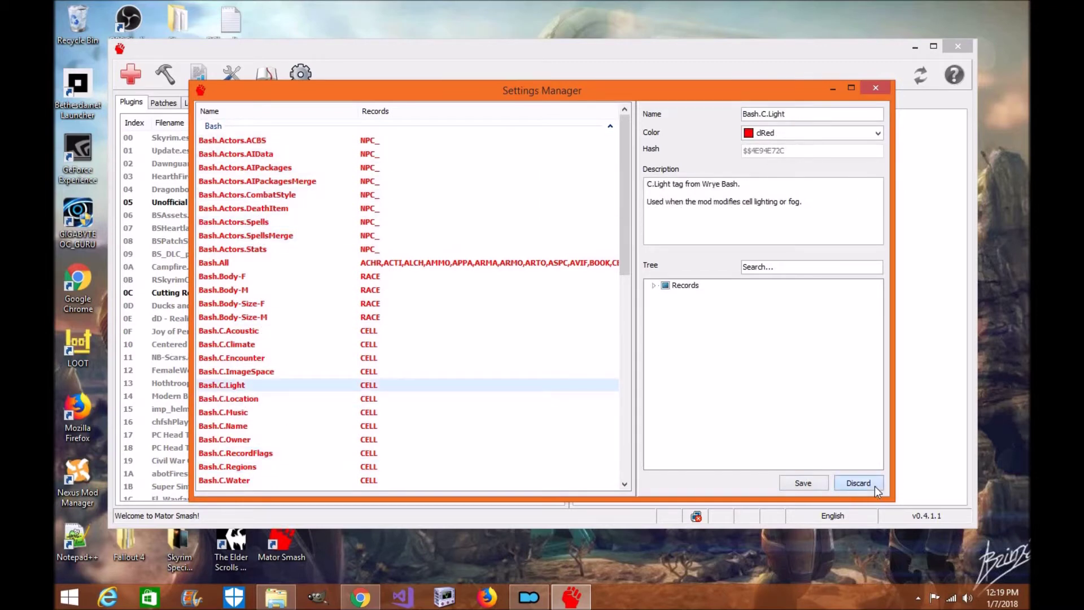
left_click(874, 92)
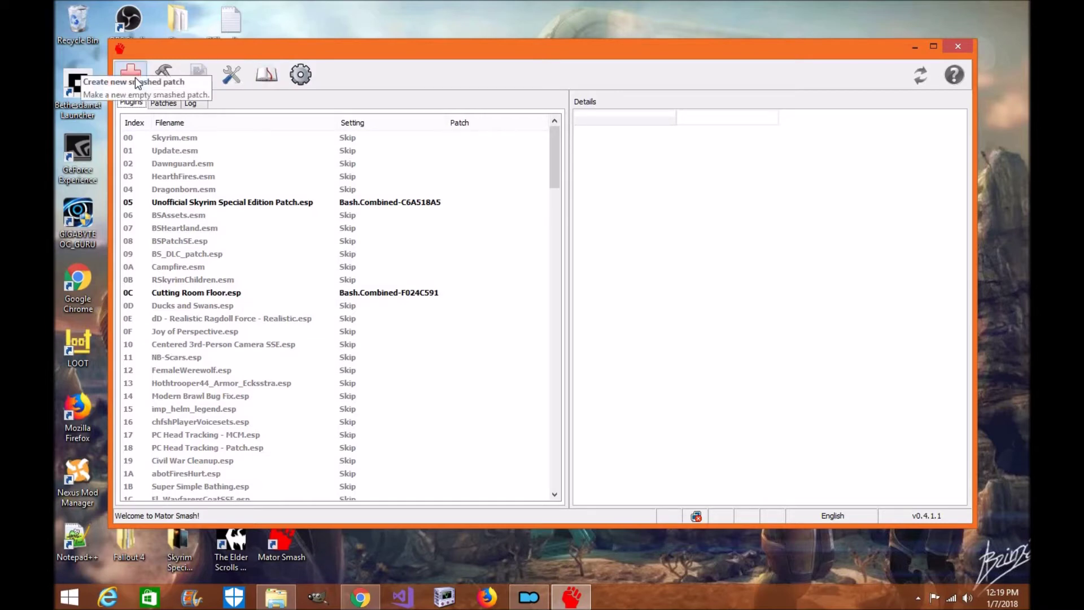
Look through the loaded plugins, trying multiple, full and range selections, and view the details of Alternate Start -- New Beginnings.esp.
left_click(191, 141)
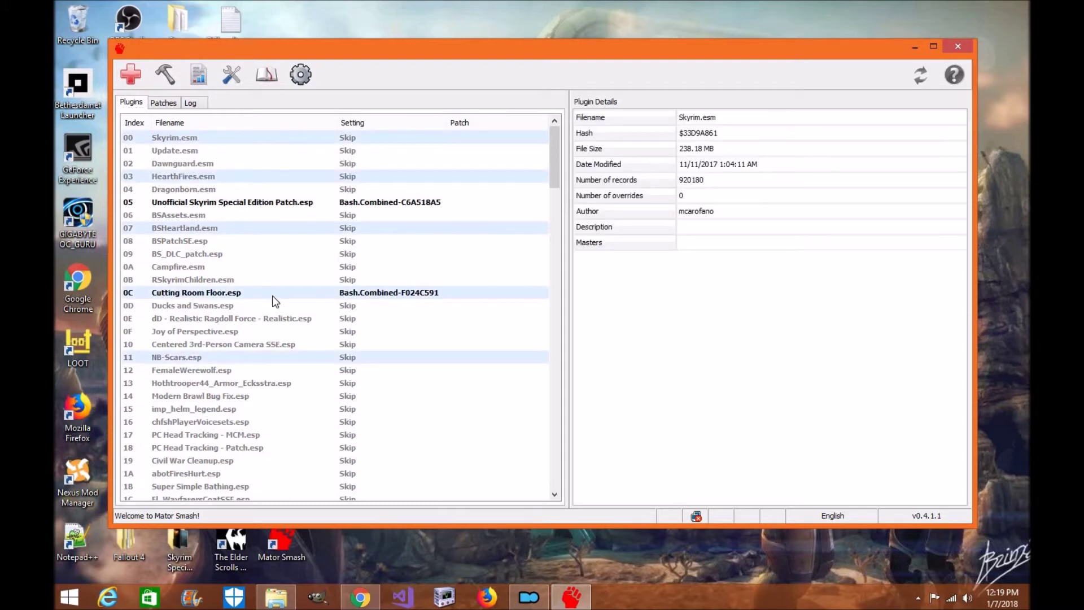
left_click_drag(557, 153, 554, 486)
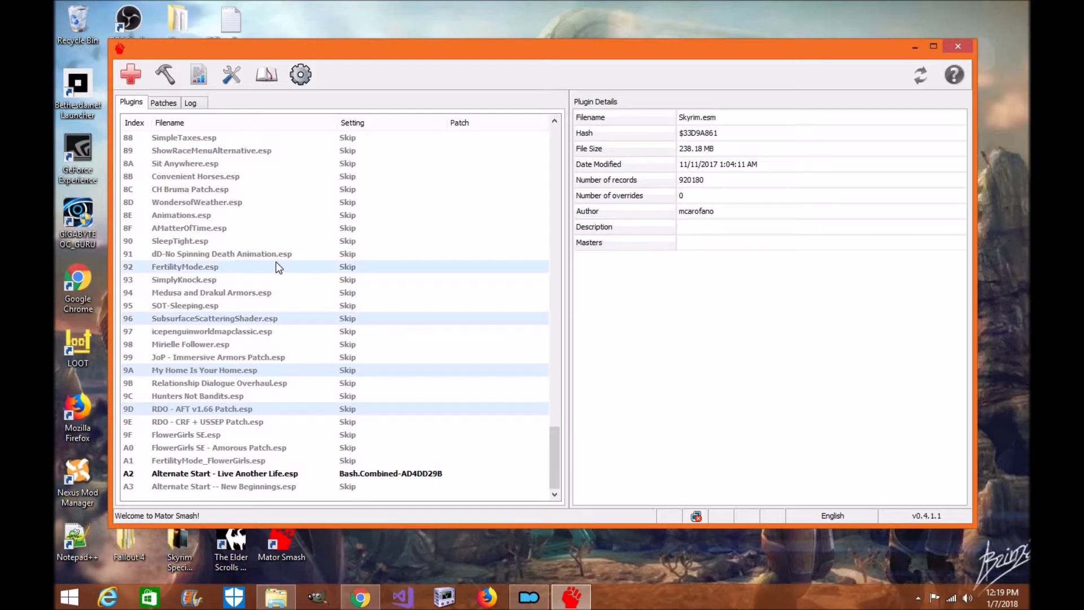
scroll(254, 237, "up", 20)
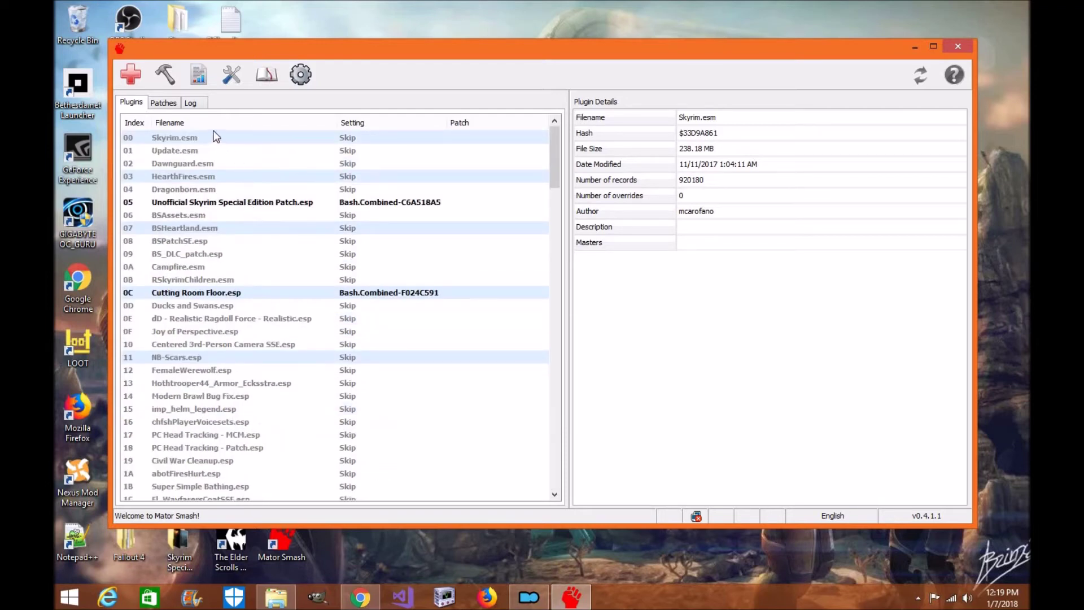
key("ctrl+a")
scroll(282, 203, "down", 20)
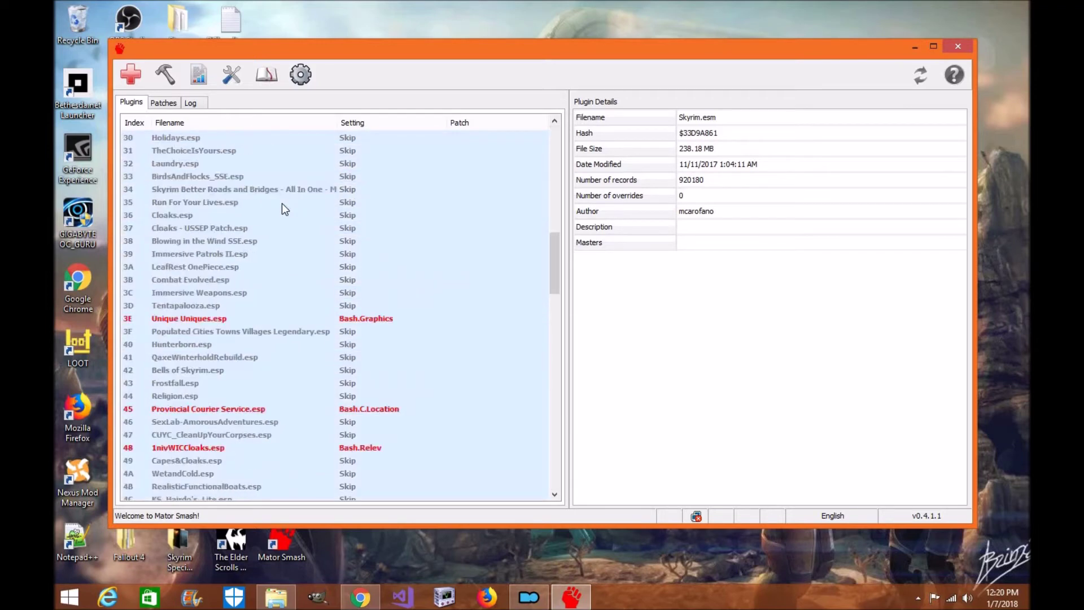
left_click(226, 266, "shift")
left_click(221, 488, "shift")
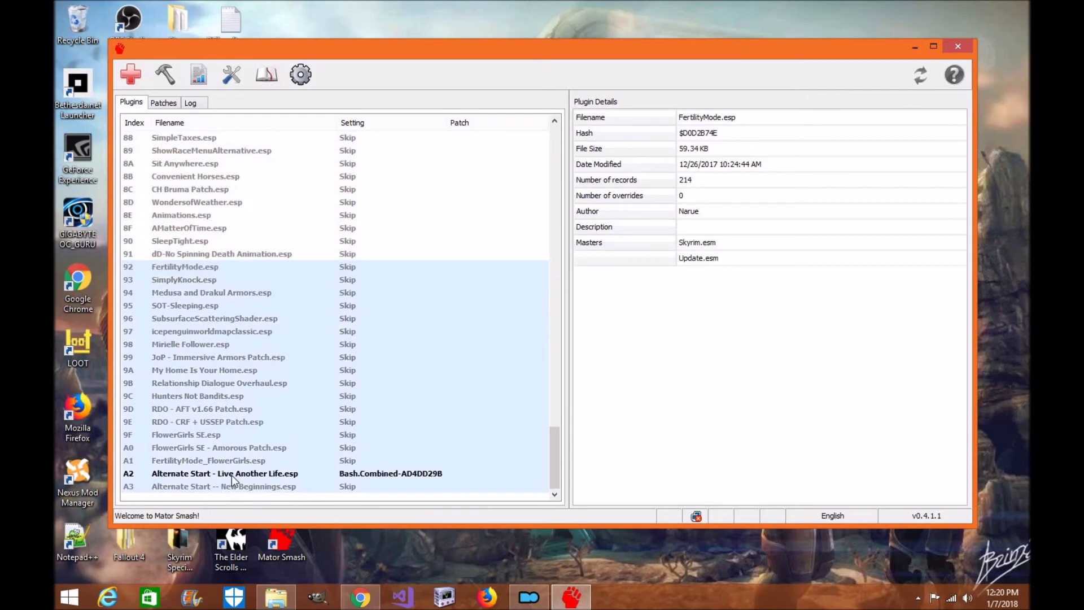
left_click(231, 479)
left_click(232, 485)
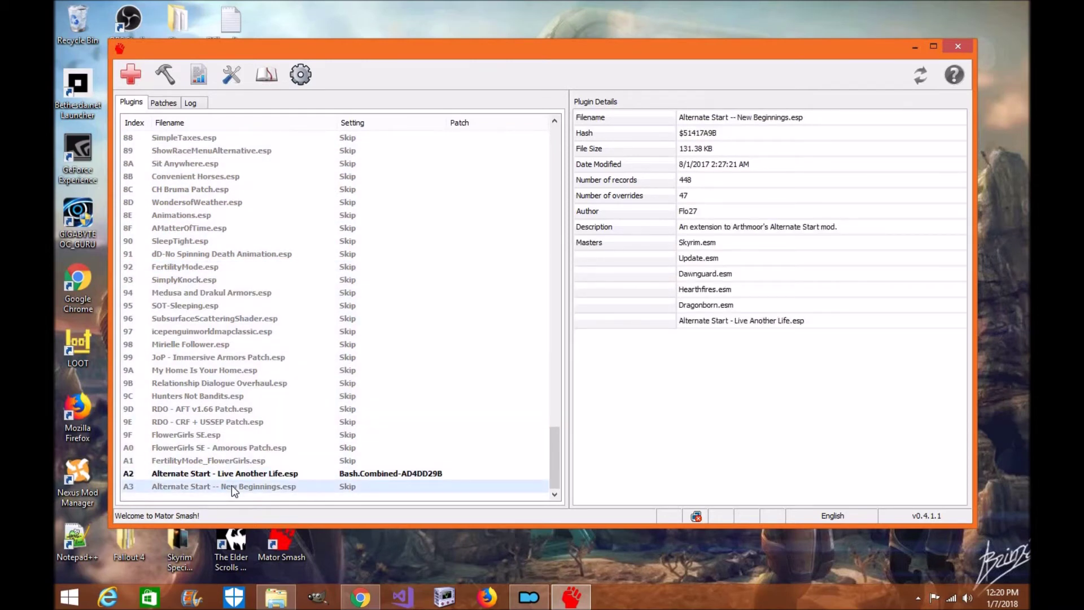
left_click(232, 434)
scroll(233, 175, "up", 20)
key("ctrl+a")
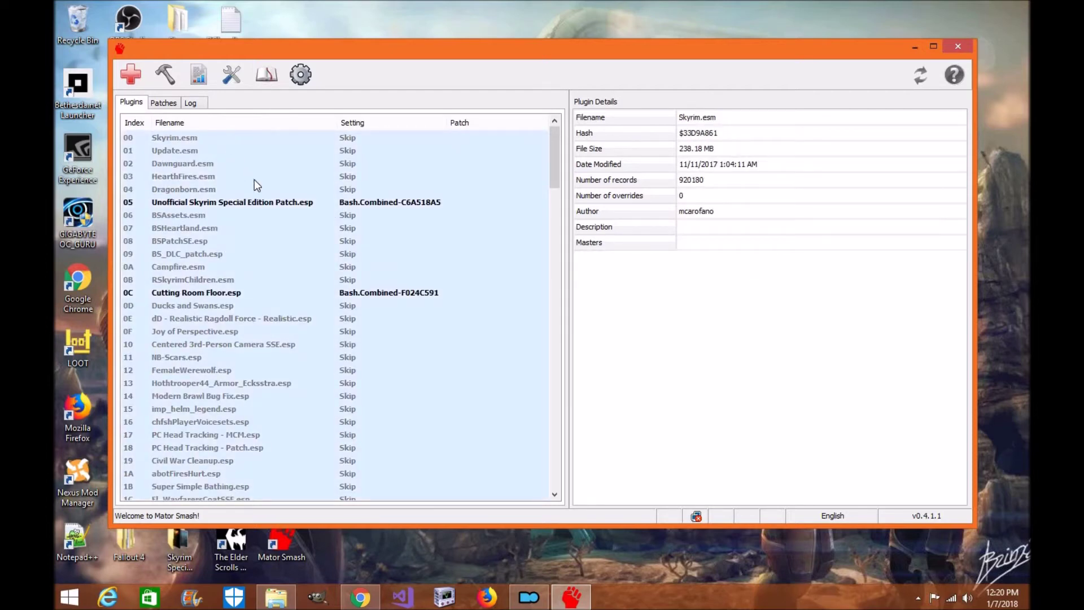
scroll(292, 324, "down", 20)
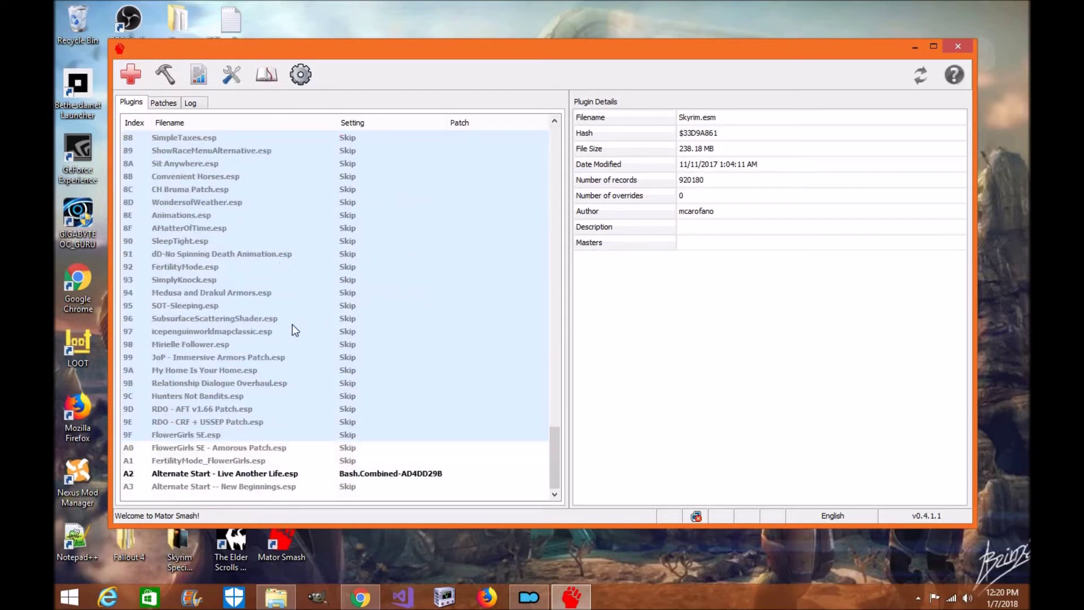
left_click(241, 486)
scroll(237, 338, "up", 20)
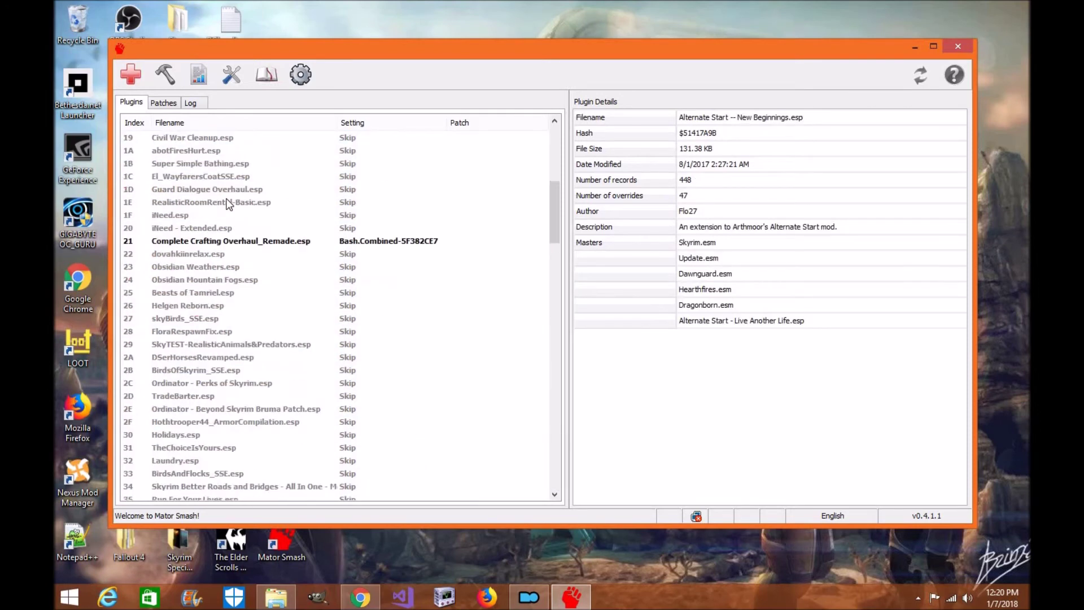
Select all plugins from Skyrim.esm through Alternate Start -- New Beginnings.esp and set their smash setting to Smash.All.
left_click(220, 139)
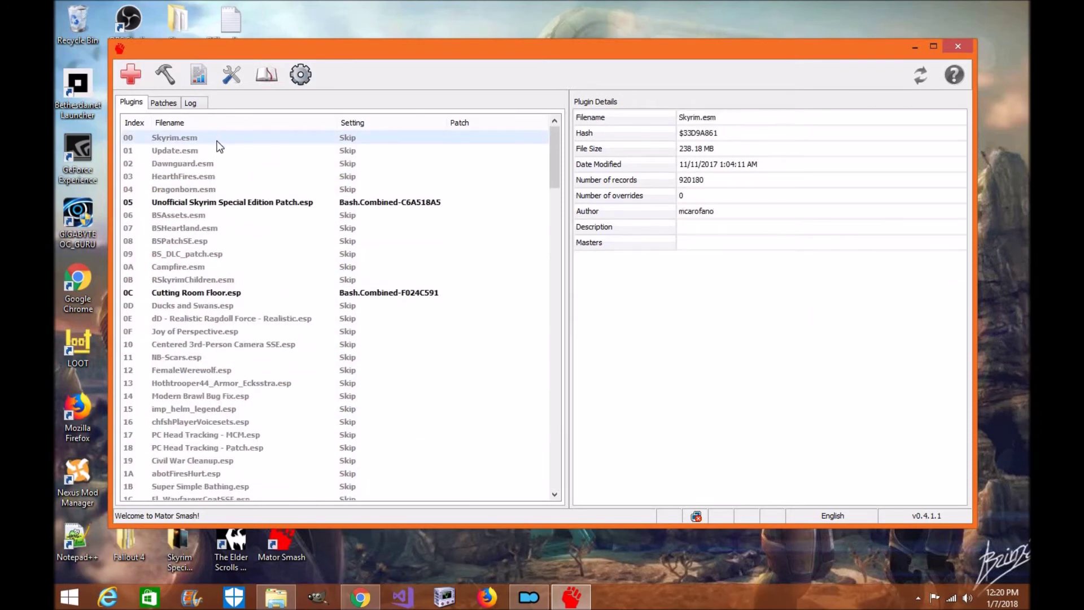
scroll(229, 395, "down", 20)
left_click(235, 488, "shift")
scroll(244, 395, "up", 20)
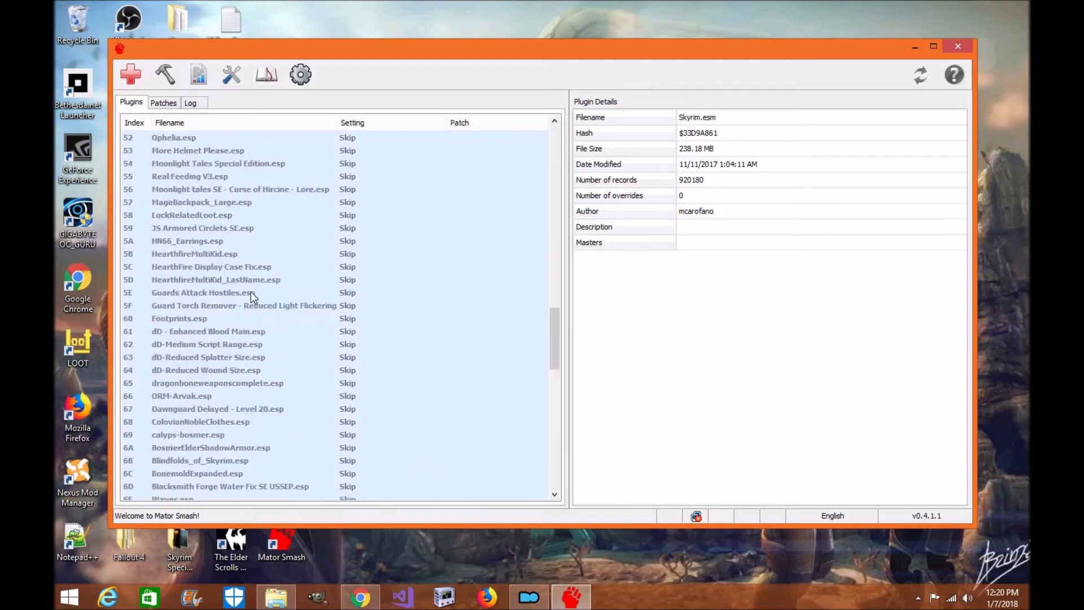
right_click(249, 198)
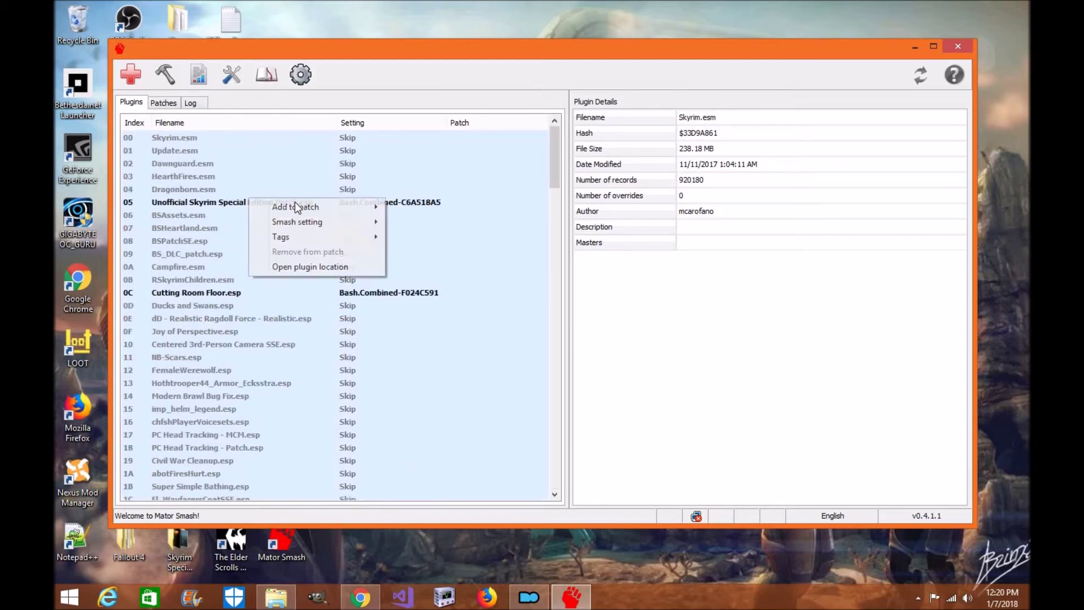
mouse_move(317, 220)
mouse_move(431, 253)
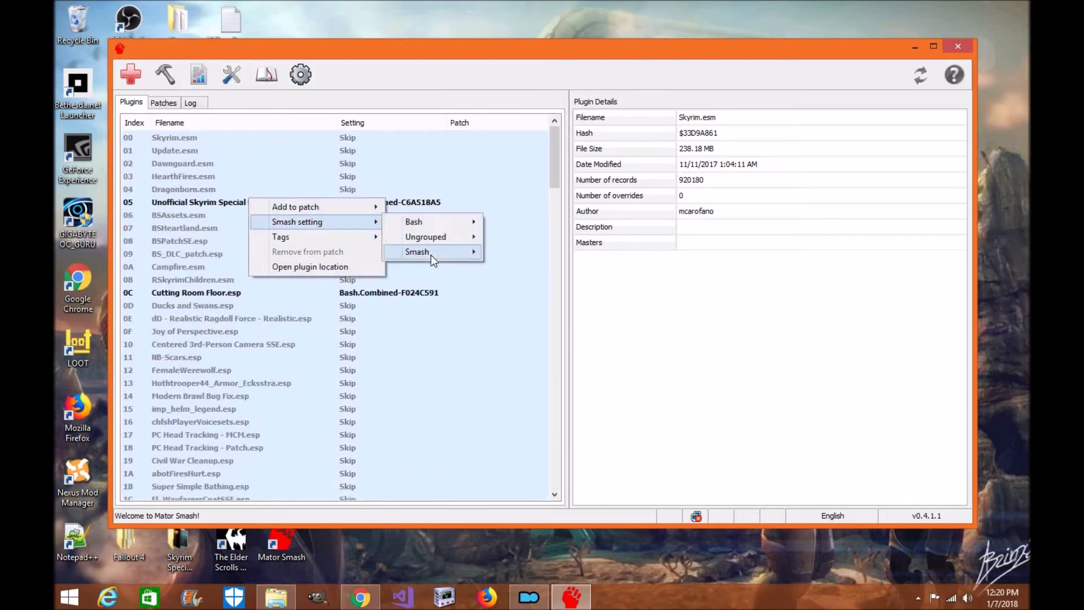
left_click(538, 256)
scroll(327, 254, "down", 20)
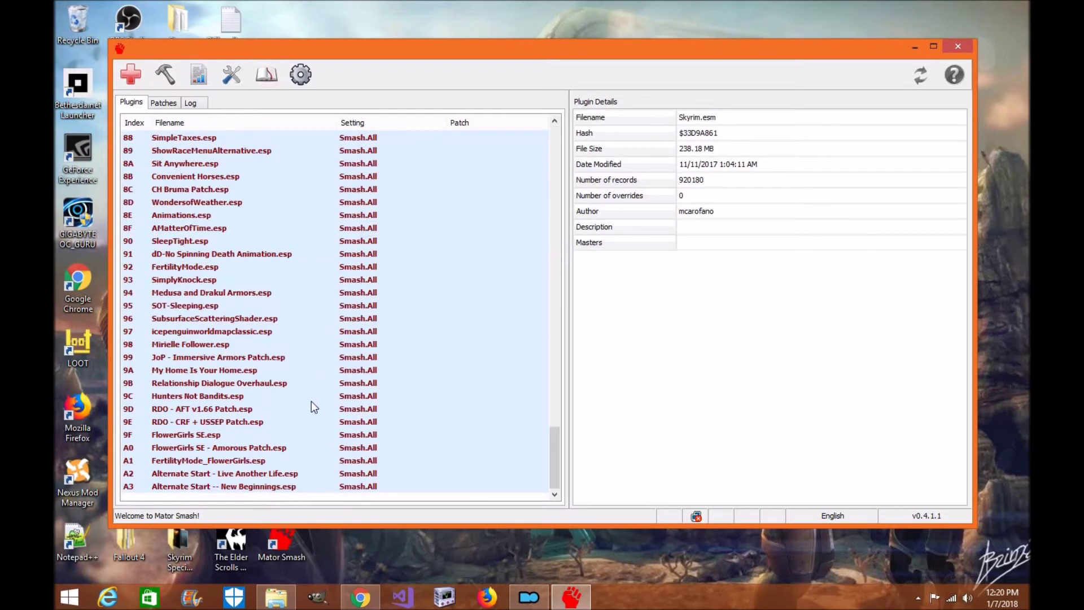
scroll(310, 401, "up", 20)
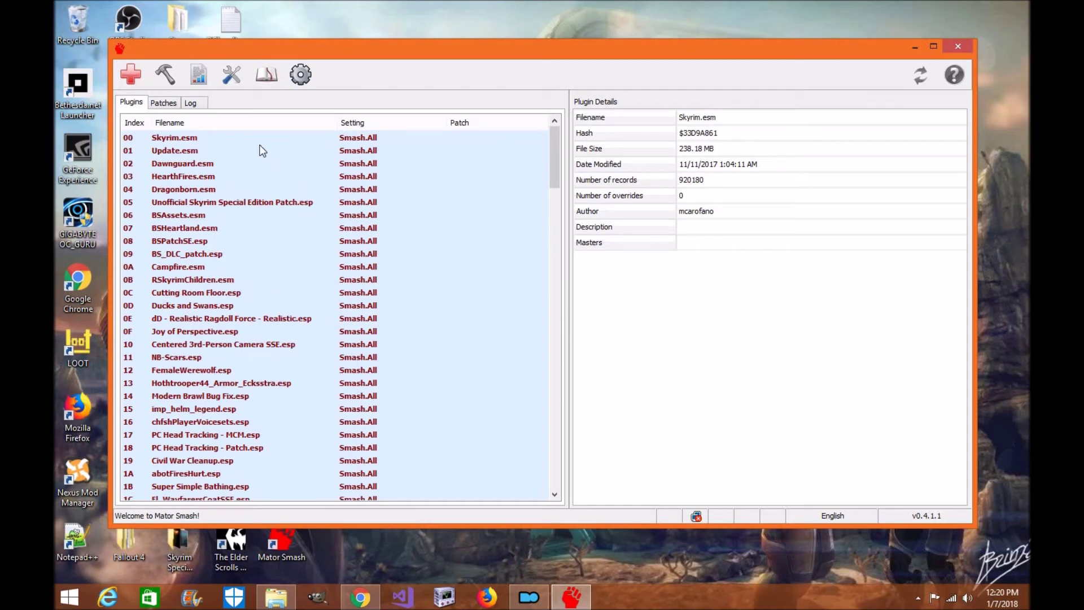
Add the selected plugins to a new patch and name it Smash Patch.
right_click(187, 154)
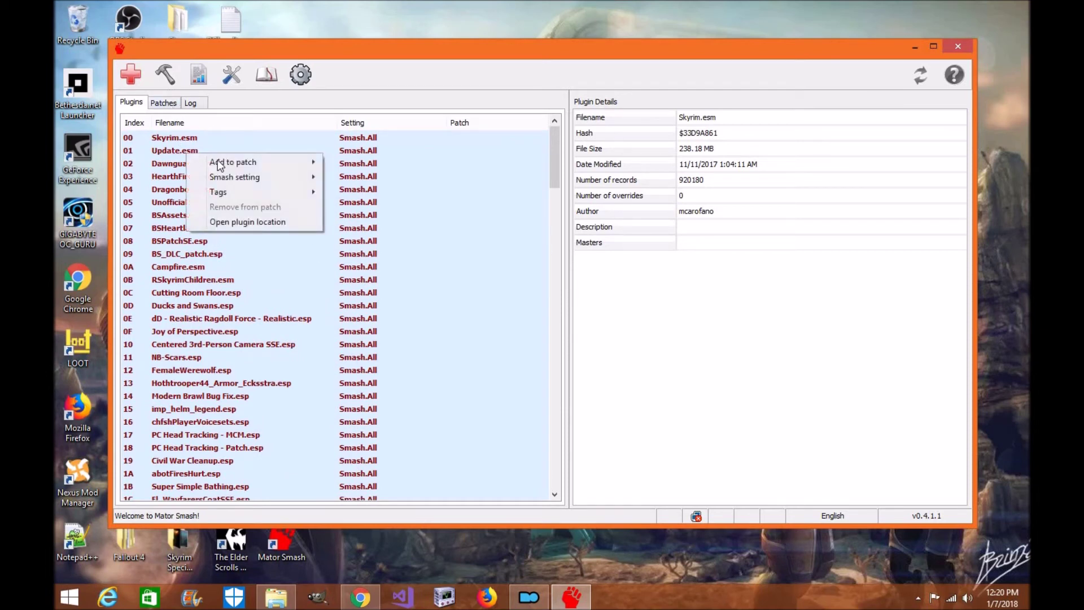
mouse_move(260, 162)
left_click(361, 162)
type("S")
key("BackSpace")
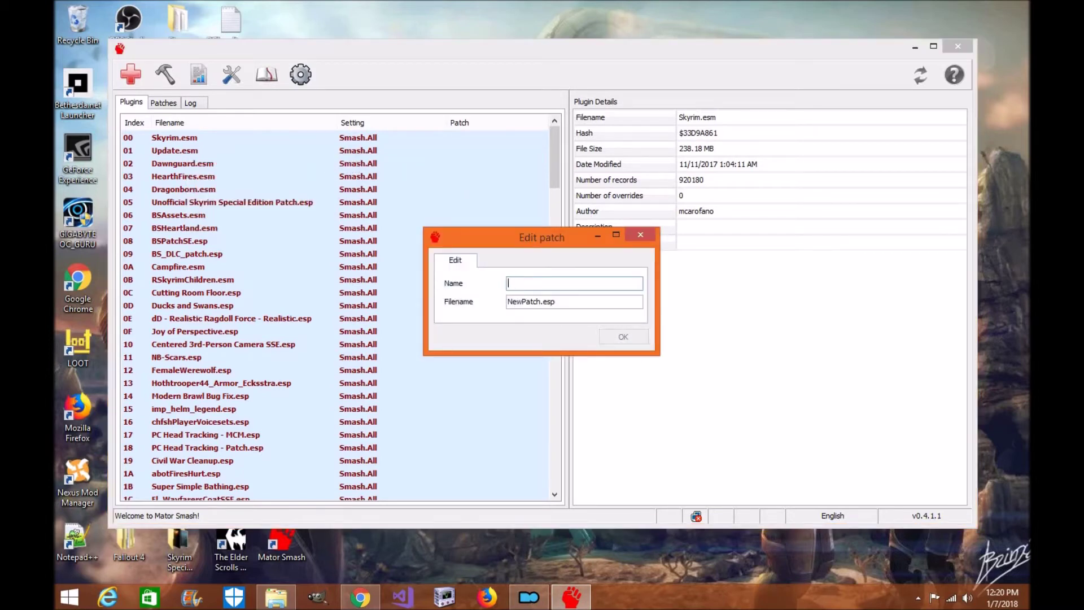
type("Smash Patch")
Set the new patch's filename to SmashPatch.esp and confirm its creation.
left_click(541, 302)
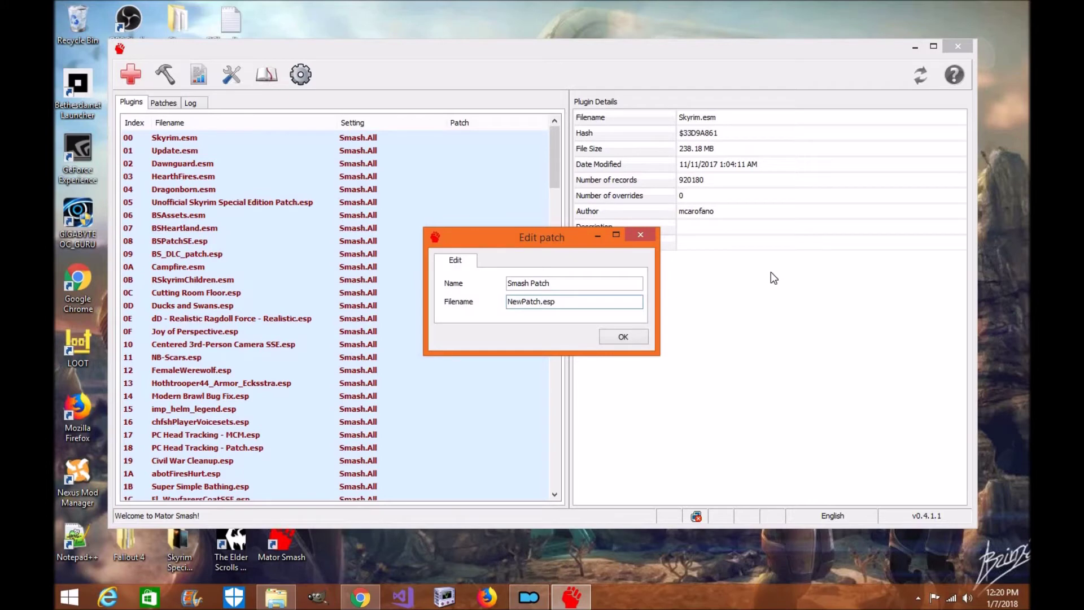
key("BackSpace")
key("BackSpace")
key("BackSpace")
key("BackSpace")
key("BackSpace")
key("BackSpace")
key("BackSpace")
key("BackSpace")
type("SmashPatch")
left_click(618, 340)
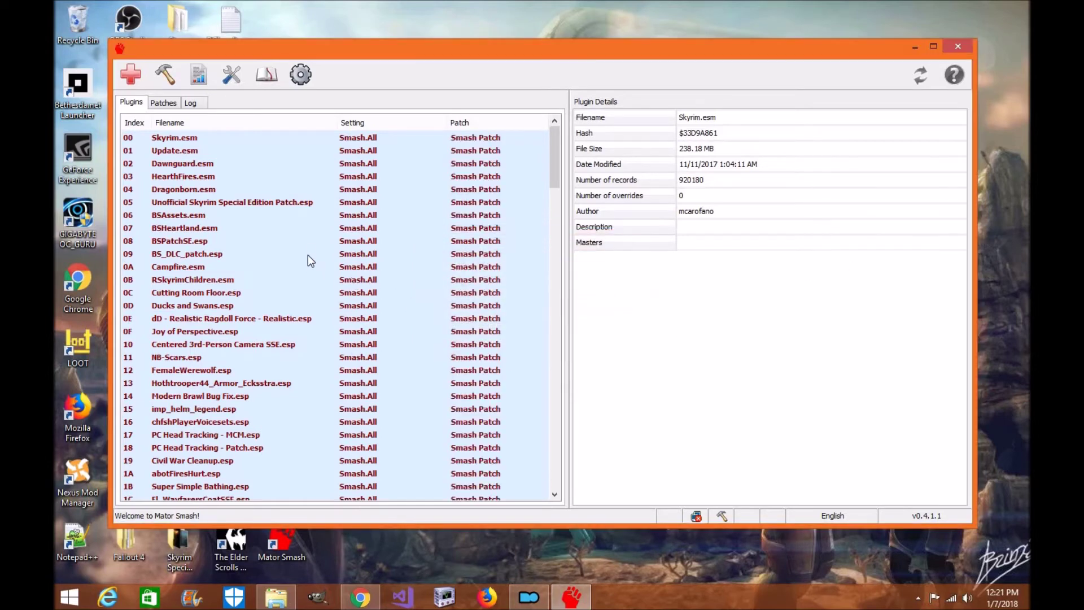
Check the patch assignments in the plugin list and examine Smash Patch's details through to the end of its plugins.
scroll(299, 305, "down", 15)
scroll(299, 305, "up", 15)
left_click(167, 105)
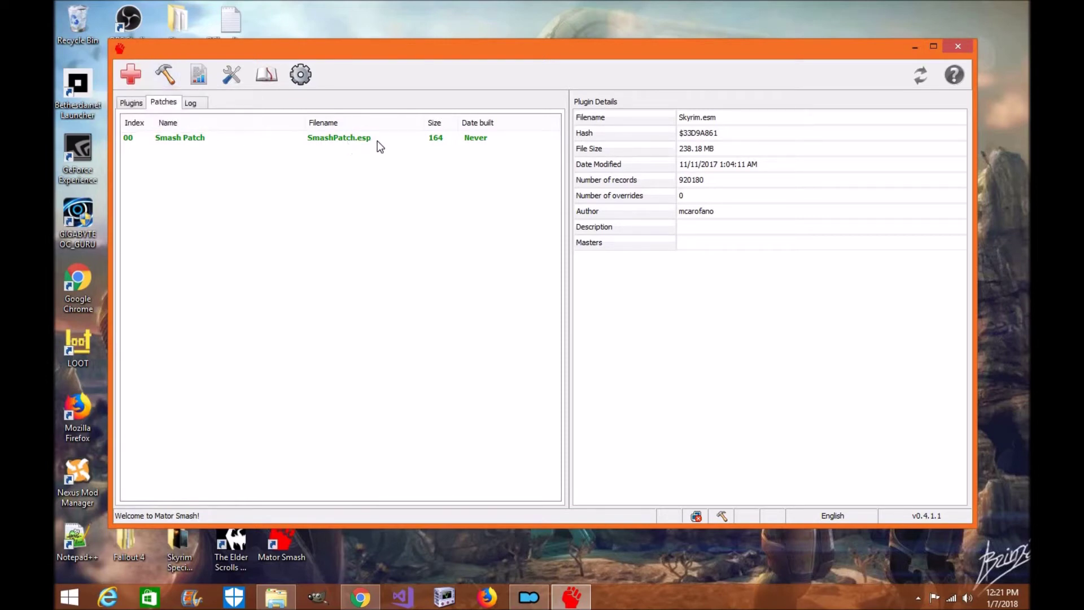
left_click(331, 142)
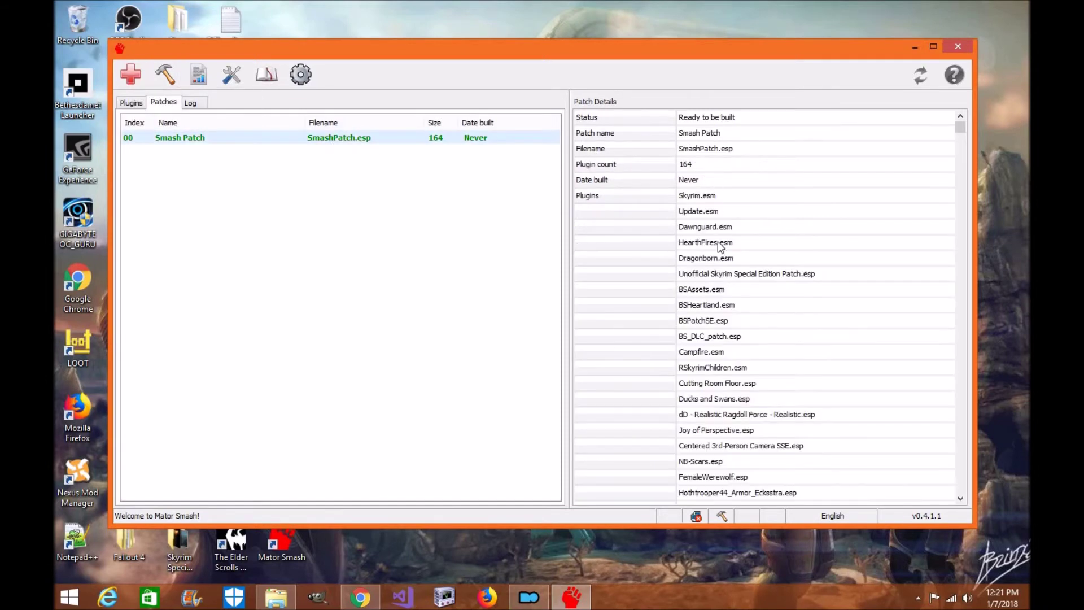
left_click(958, 130)
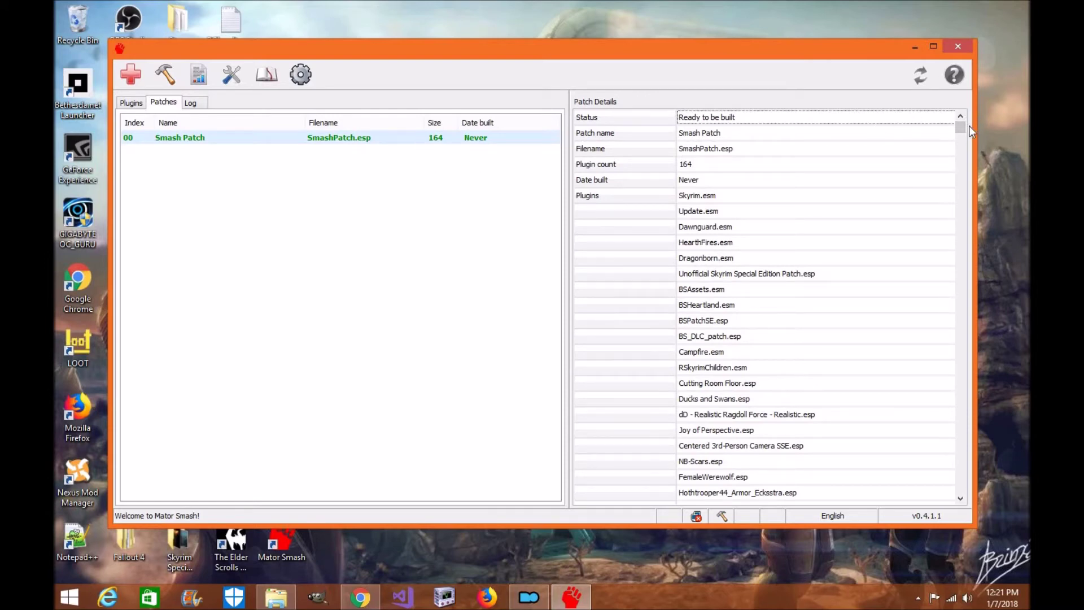
left_click_drag(962, 128, 951, 491)
left_click_drag(879, 487, 820, 495)
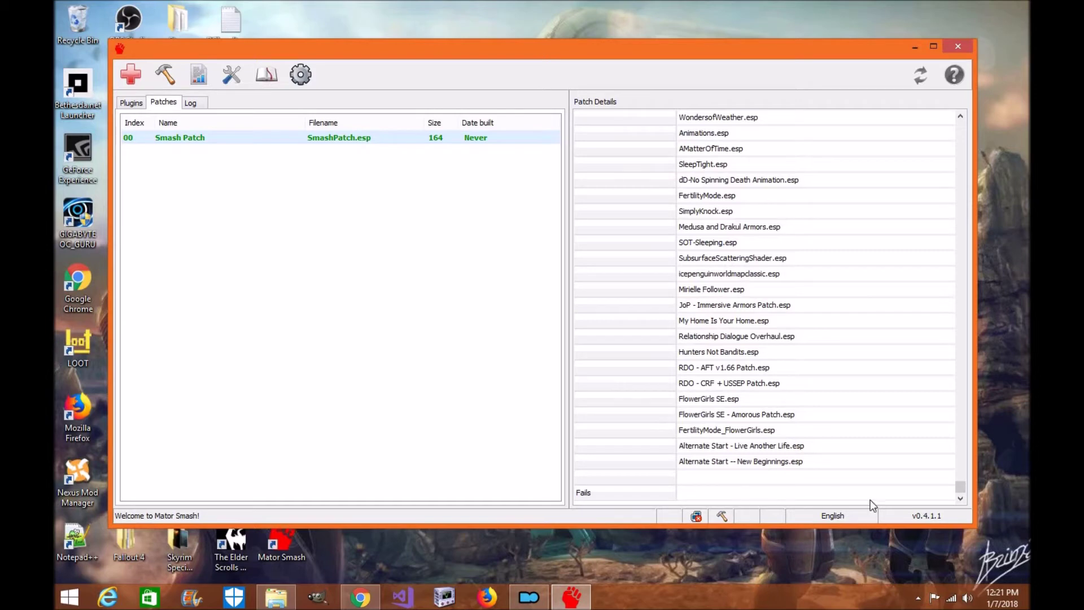
left_click_drag(961, 487, 567, 142)
View Smash Patch's output folder in the file explorer and close that folder window.
left_click(350, 139)
right_click(352, 146)
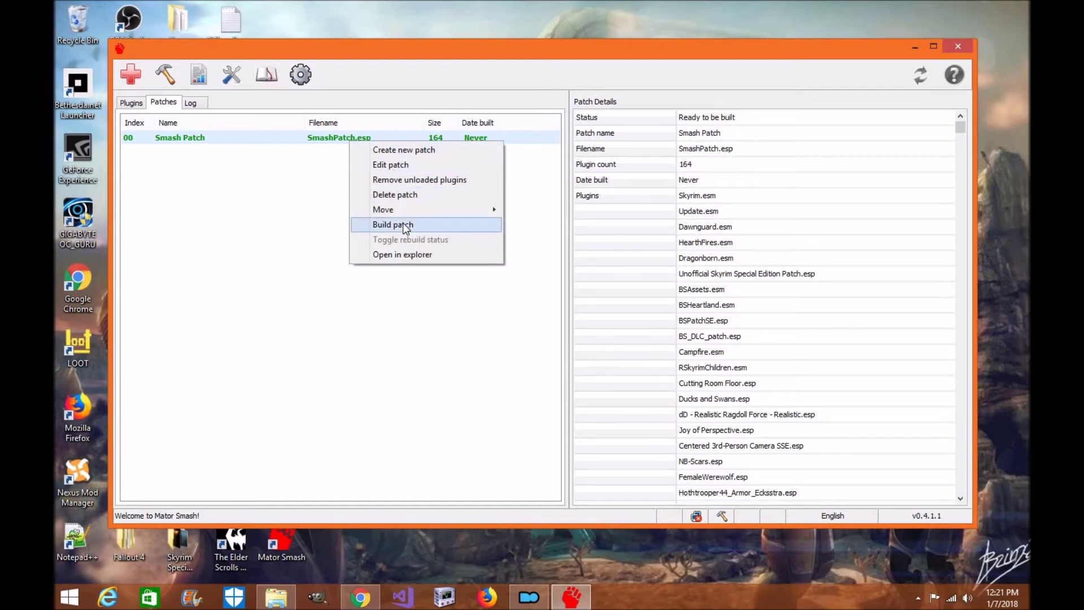
left_click(408, 257)
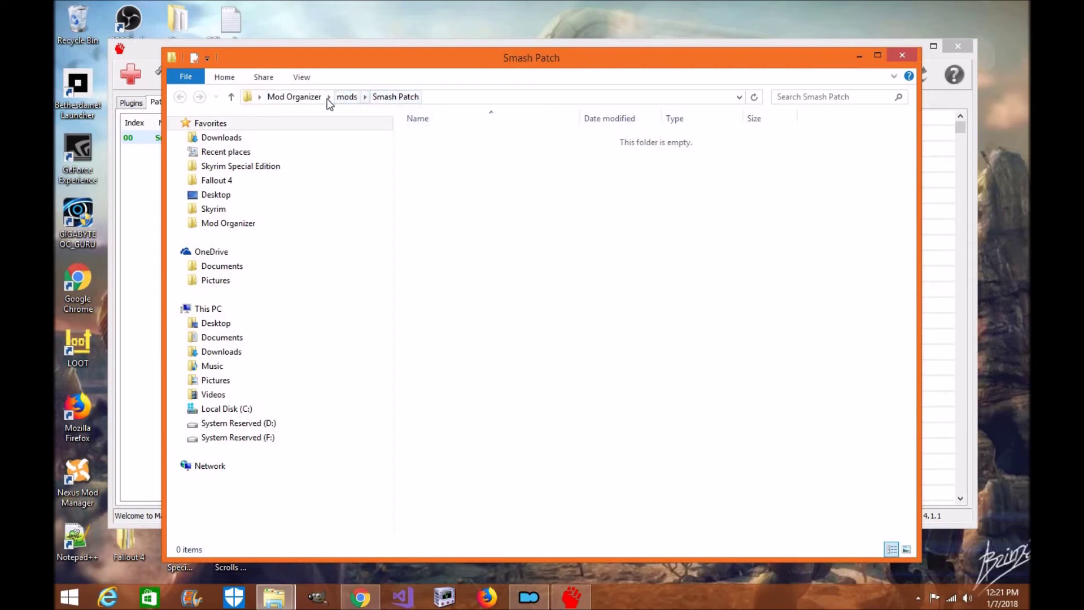
left_click(901, 54)
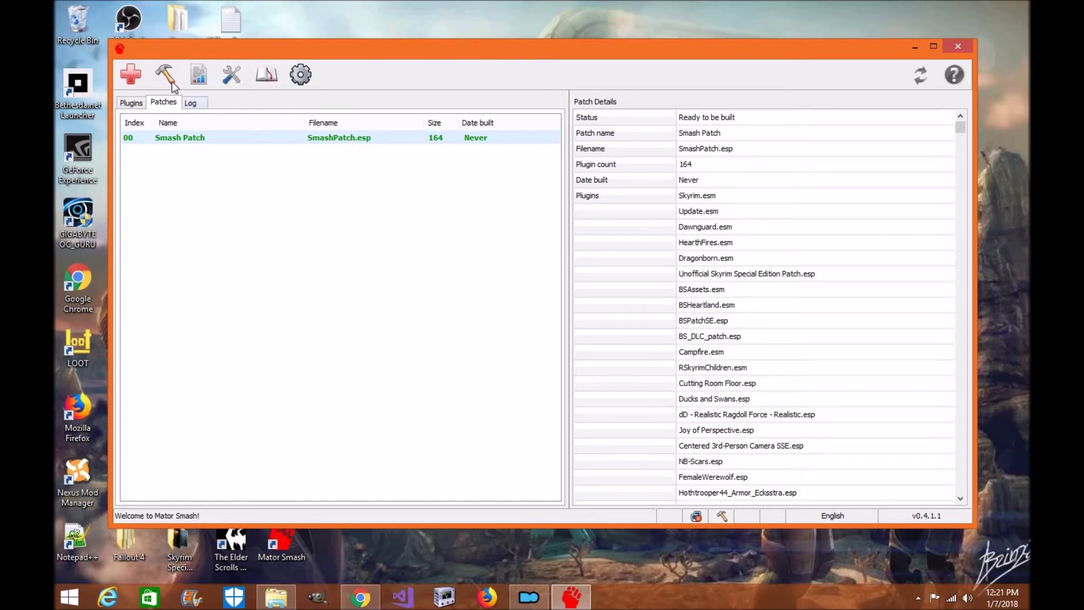
Build Smash Patch, look over the build details and close the progress window.
right_click(317, 141)
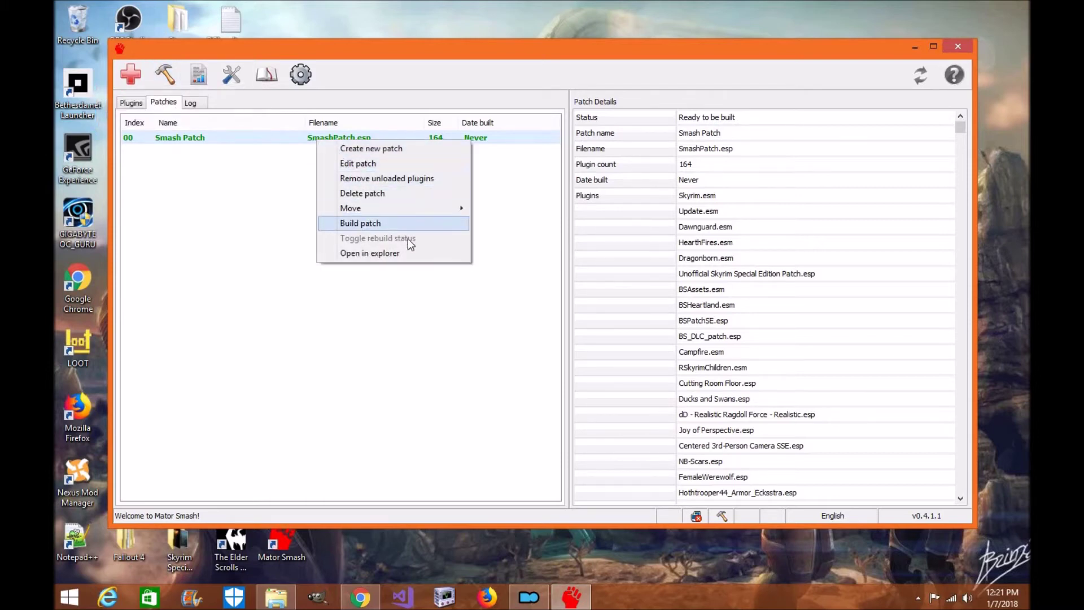
left_click(368, 224)
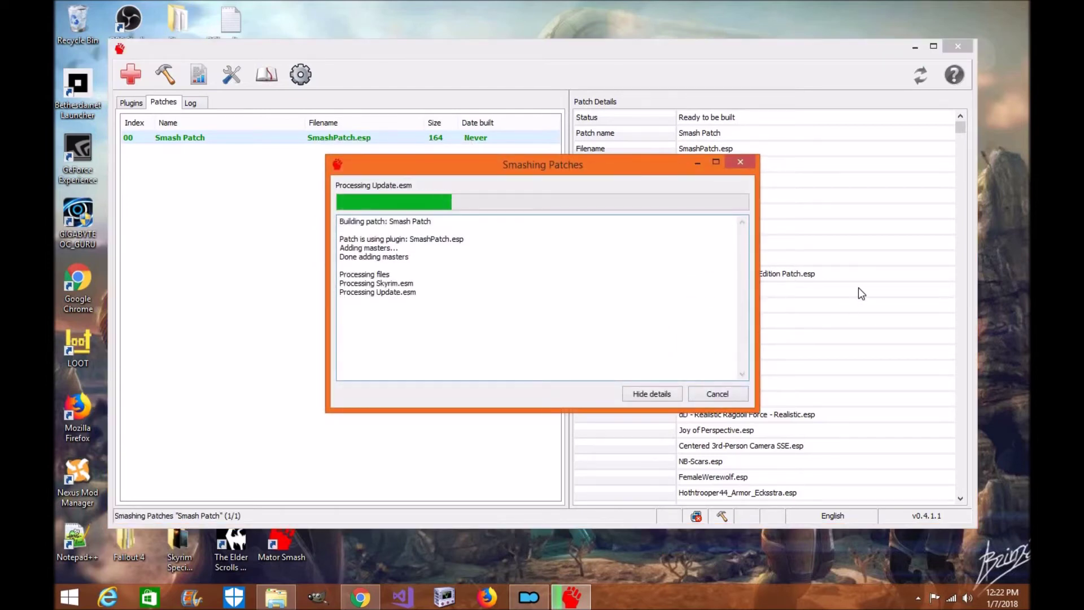
left_click(657, 394)
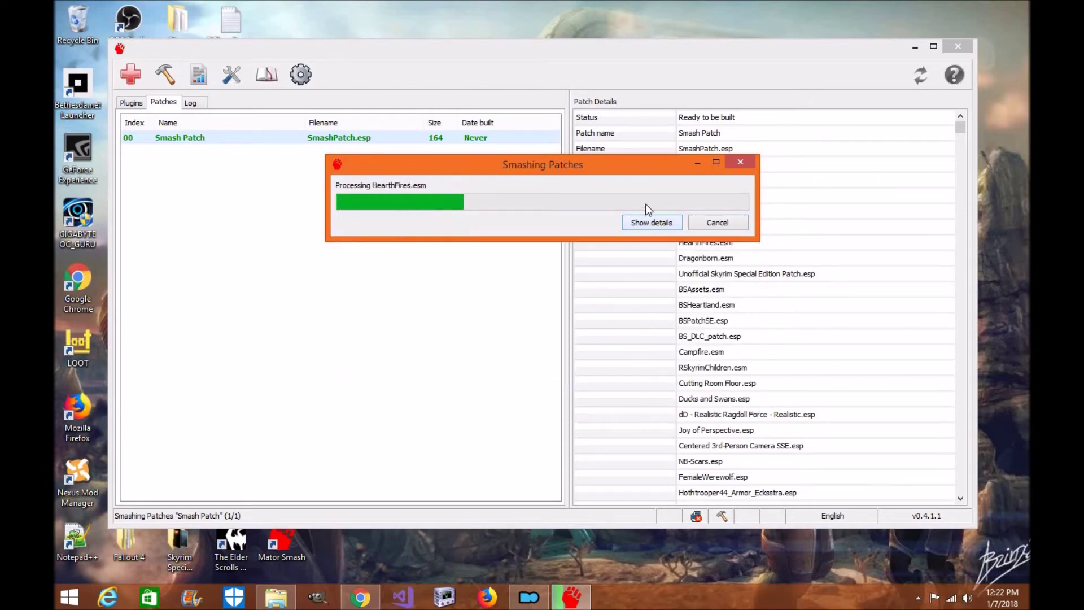
left_click(660, 223)
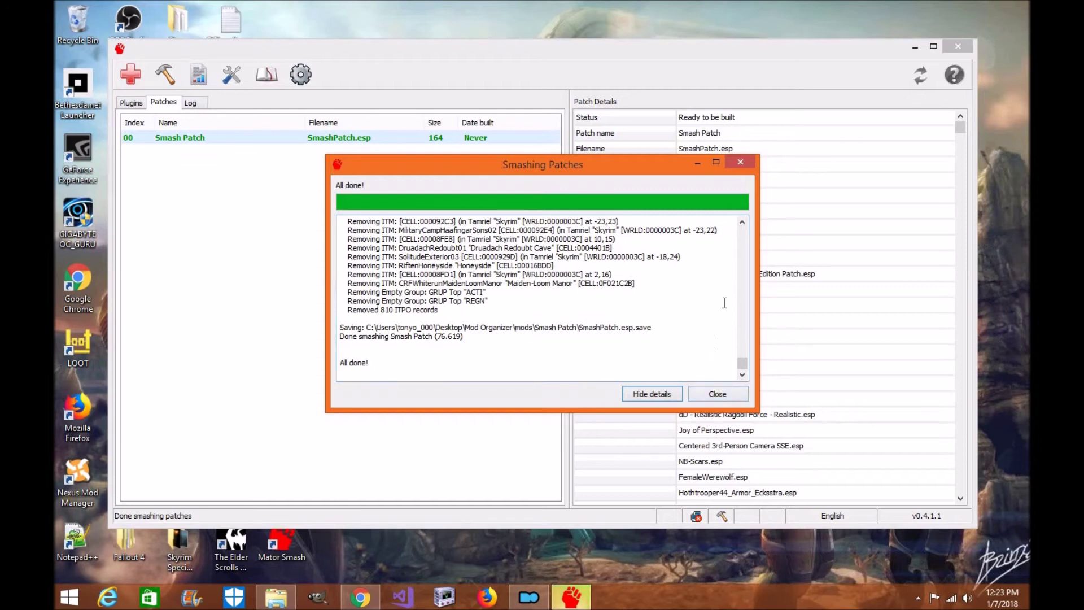
left_click(742, 223)
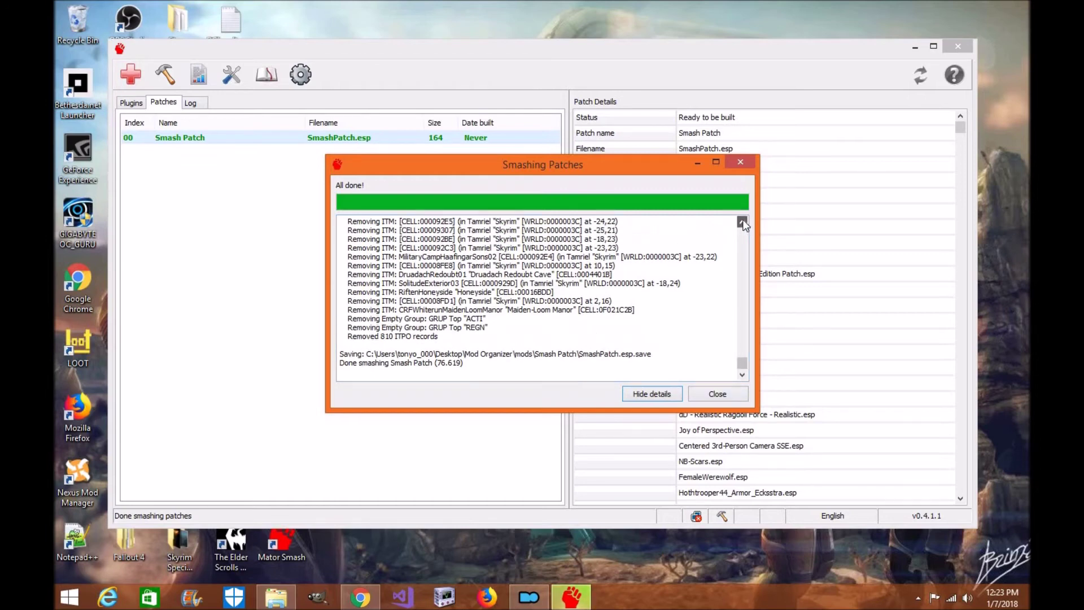
scroll(653, 288, "up", 2)
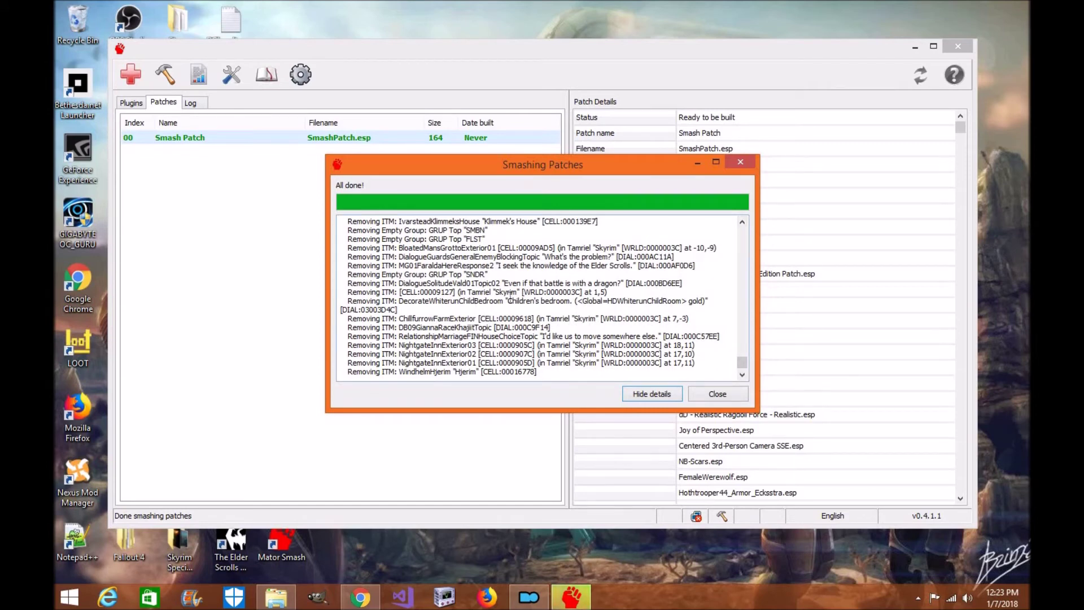
left_click(726, 397)
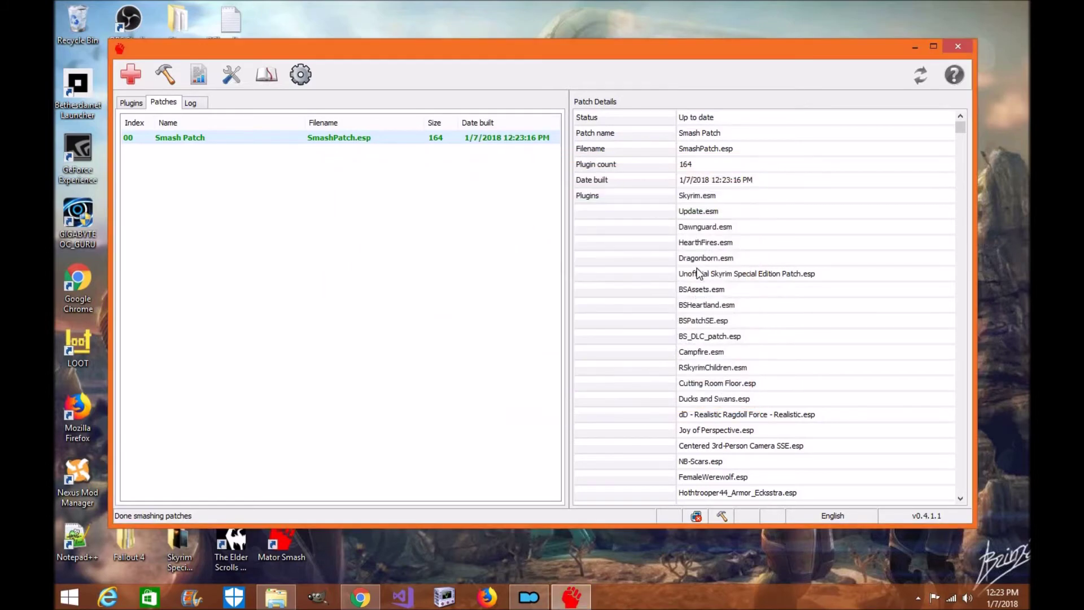
Examine the fails listed in Smash Patch's details and the final plugin and build entries in the log.
scroll(699, 273, "down", 20)
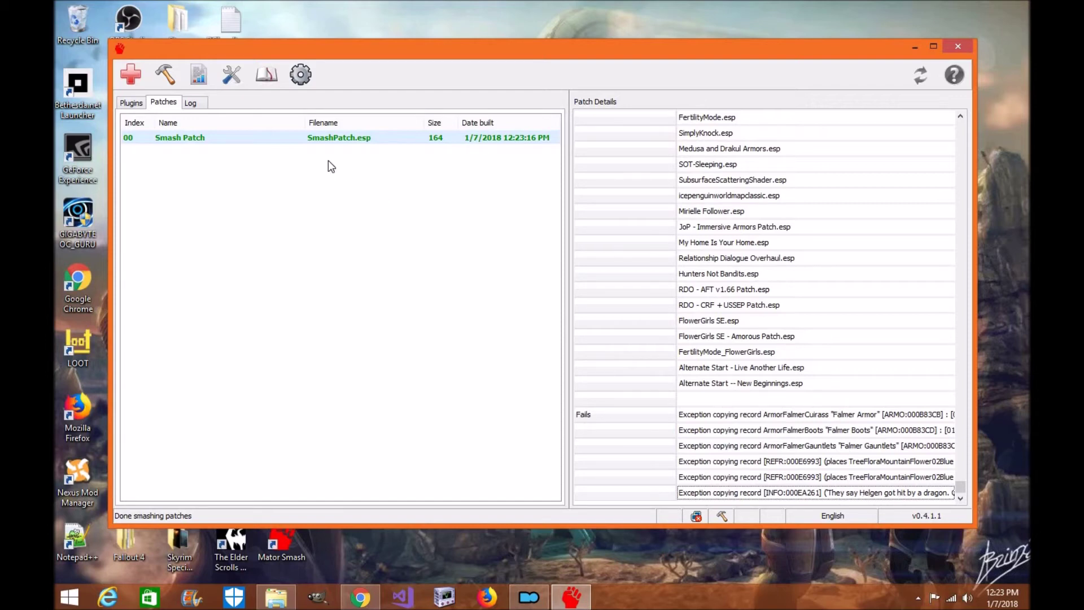
left_click(190, 102)
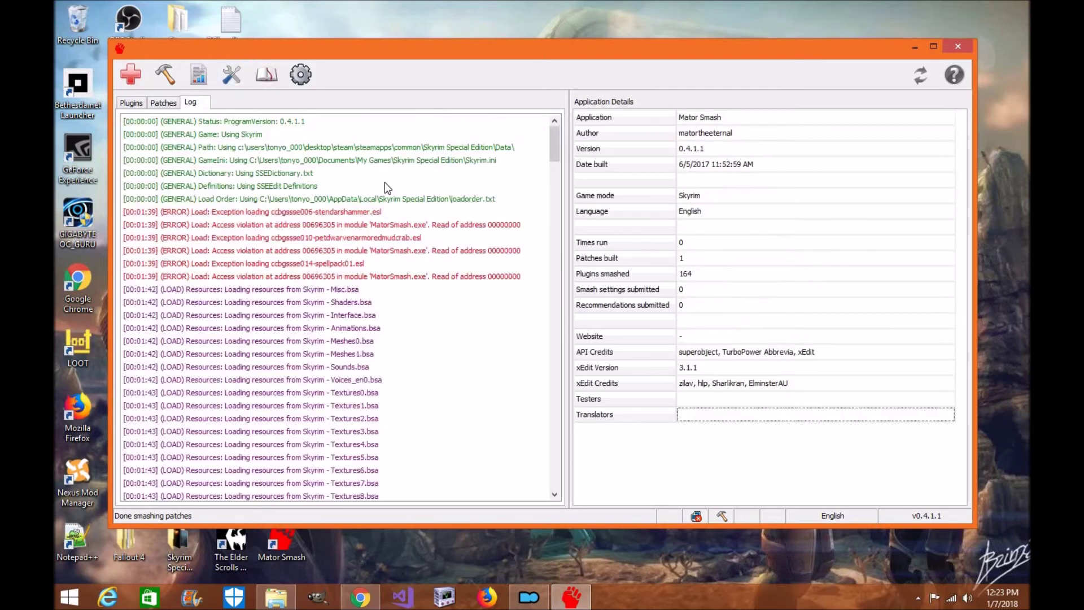
left_click_drag(554, 172, 542, 490)
left_click(218, 469)
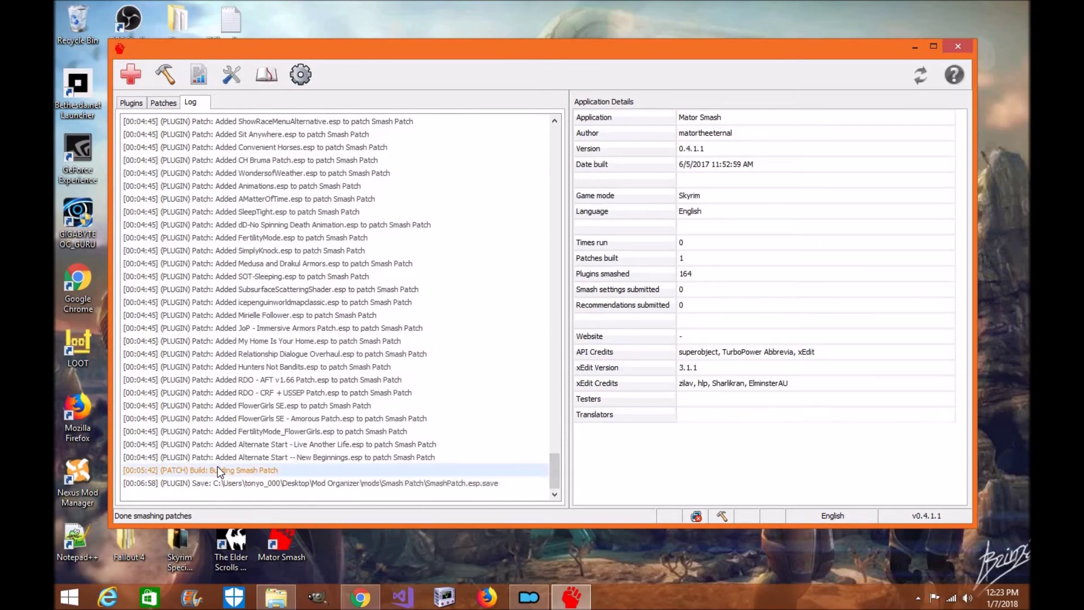
left_click(270, 458)
left_click(282, 446)
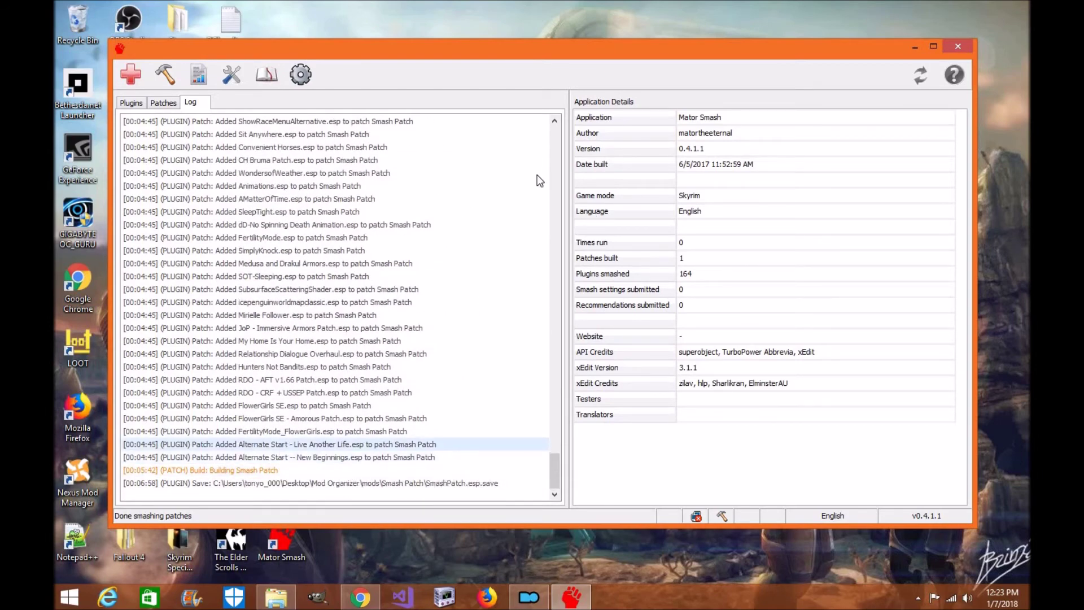
View the details of BSAssets.esm, Unofficial Skyrim Special Edition Patch.esp and dD - Realistic Ragdoll Force - Realistic.esp, and close Mator Smash.
left_click(130, 103)
left_click(297, 213)
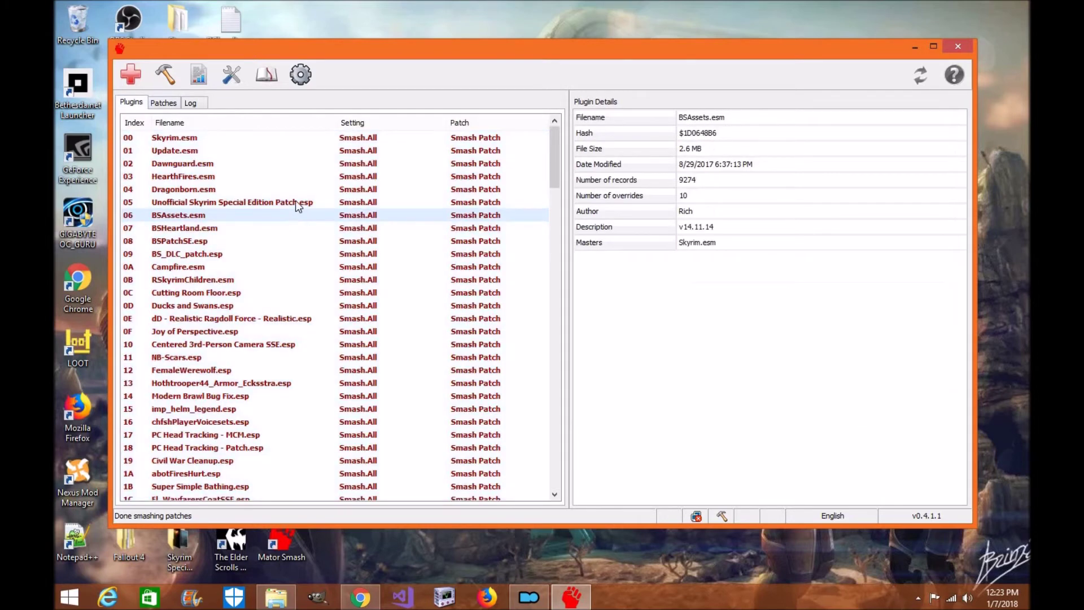
left_click(296, 202)
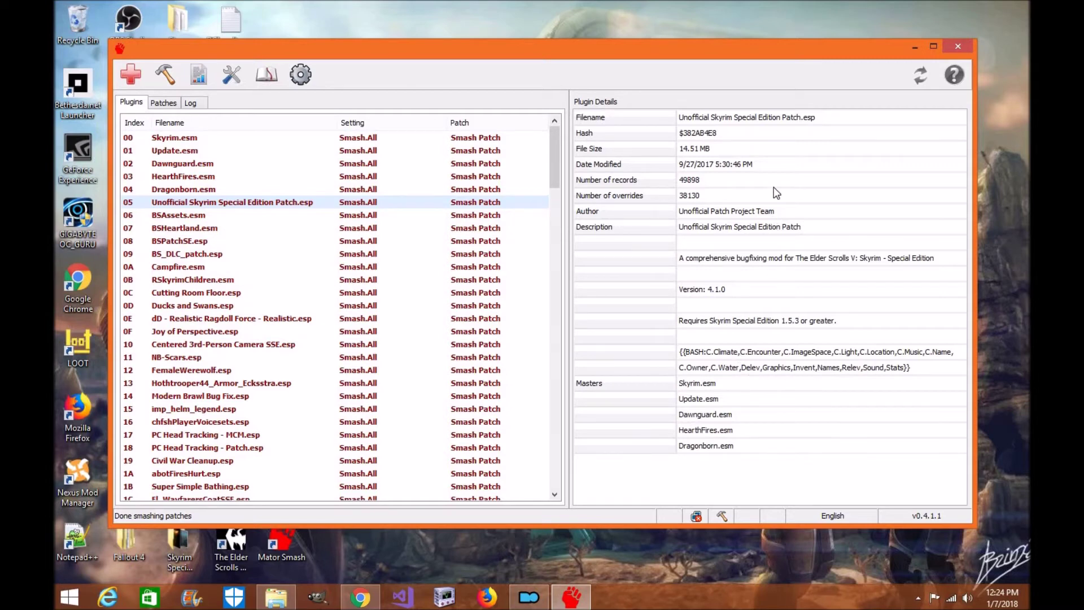
left_click(326, 308)
left_click(322, 321)
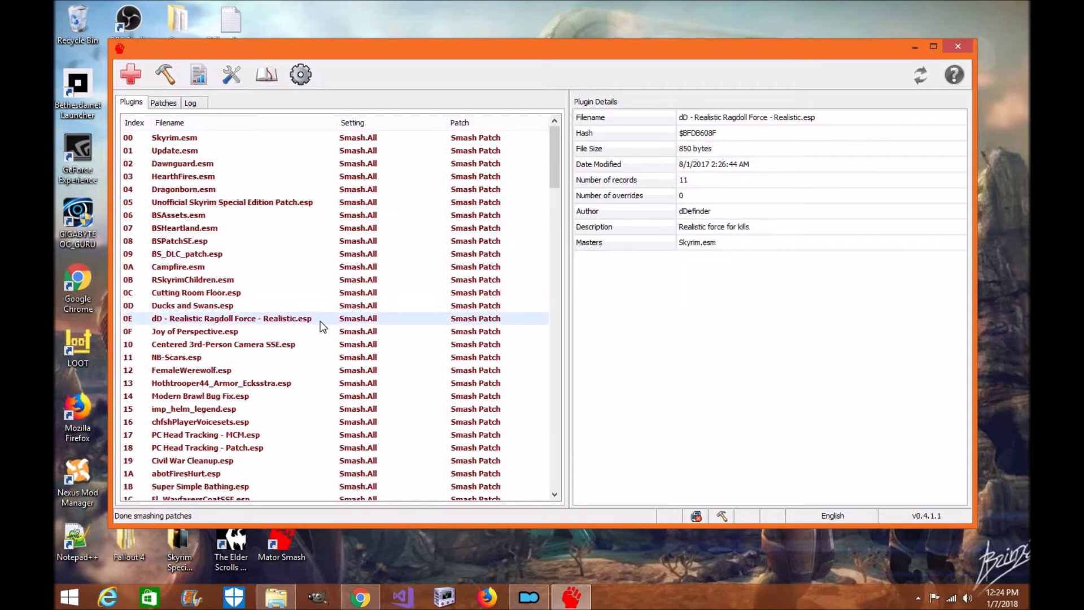
left_click(958, 48)
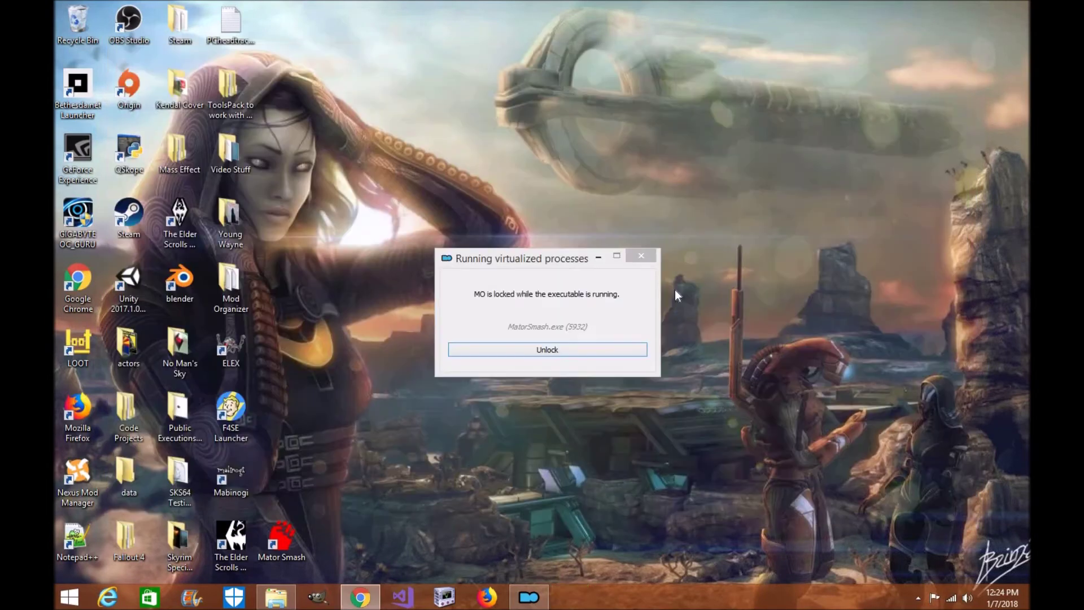
Switch to Mod Organizer, refresh the mod list and enable the Smash Patch mod.
left_click(534, 597)
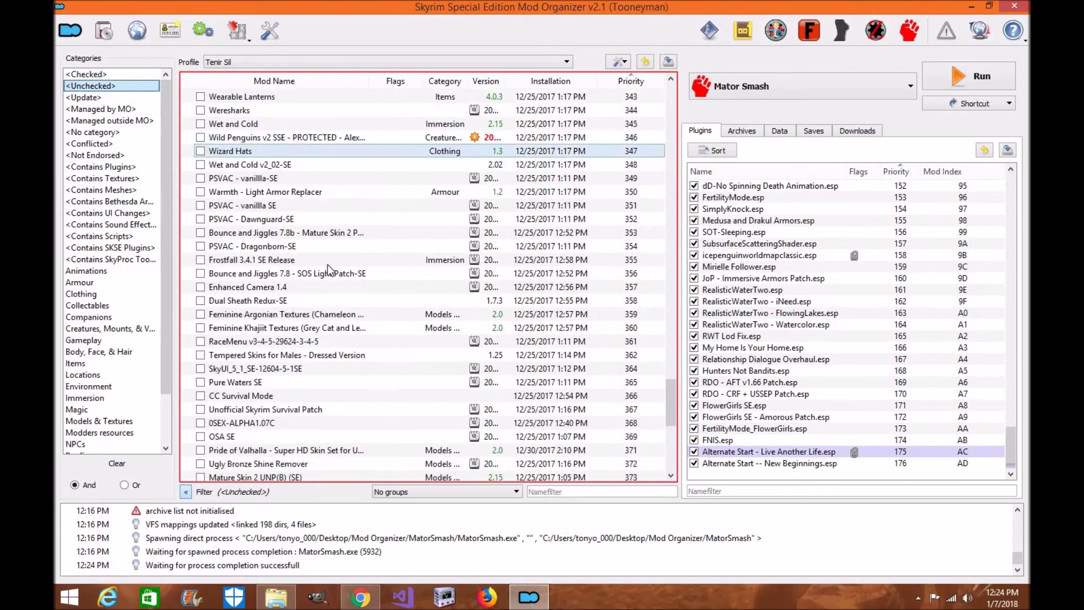
left_click(623, 62)
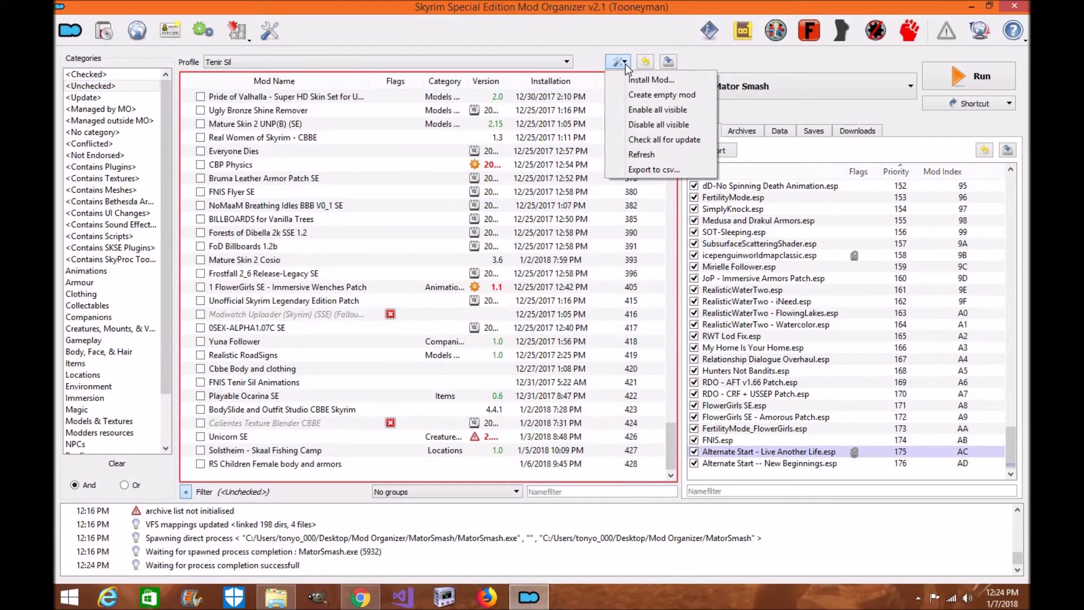
left_click(638, 156)
scroll(335, 398, "down", 1)
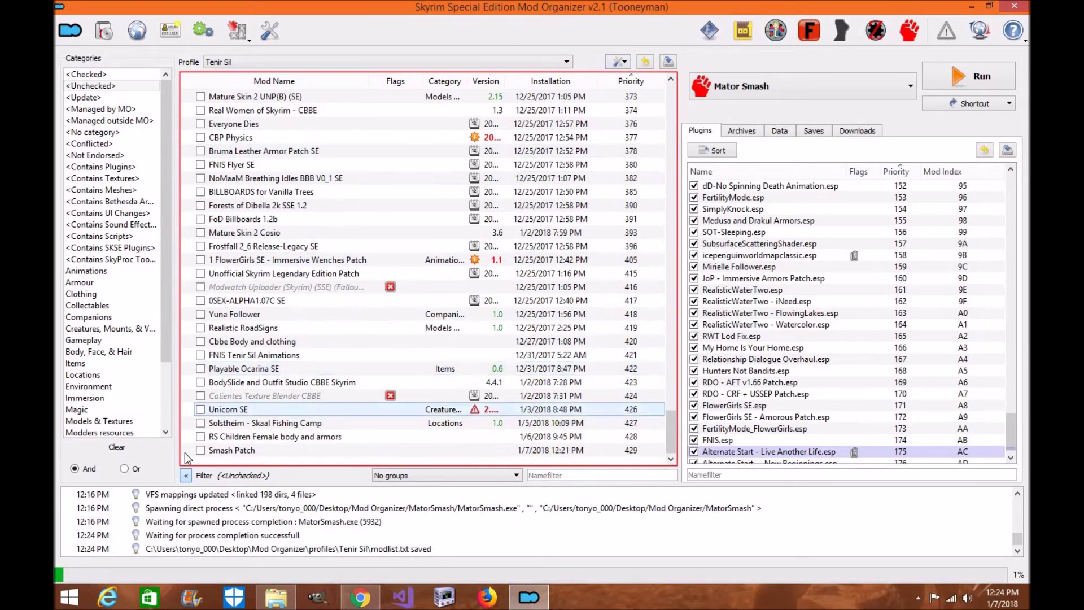
left_click(201, 449)
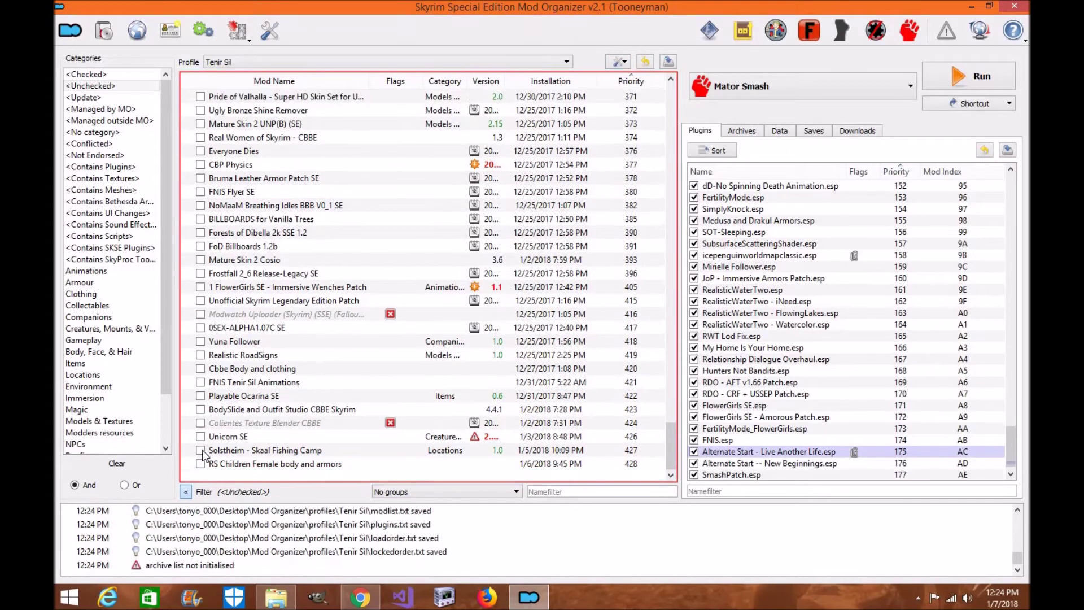
Filter the mod list to checked mods and check SmashPatch.esp and Alternate Start -- New Beginnings.esp in the load order.
left_click(86, 74)
left_click(865, 311)
scroll(855, 393, "down", 1)
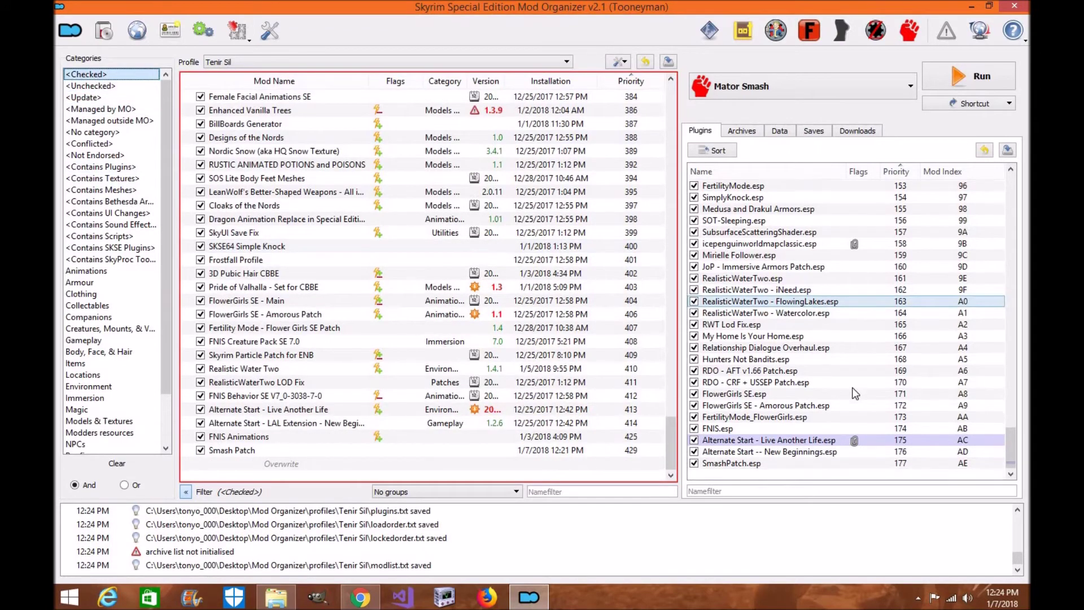
left_click(743, 465)
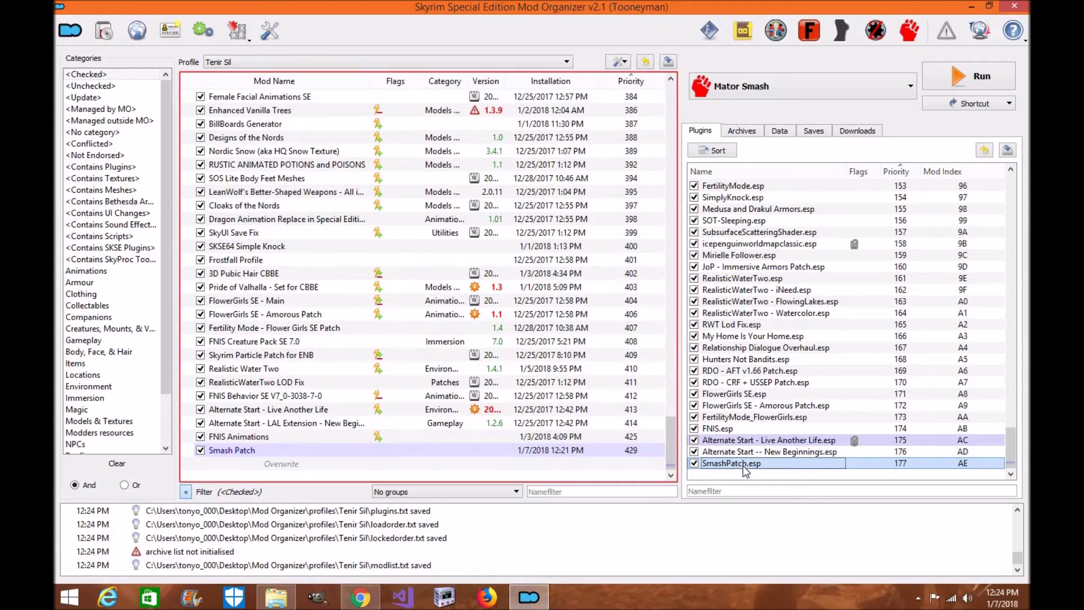
left_click(777, 452)
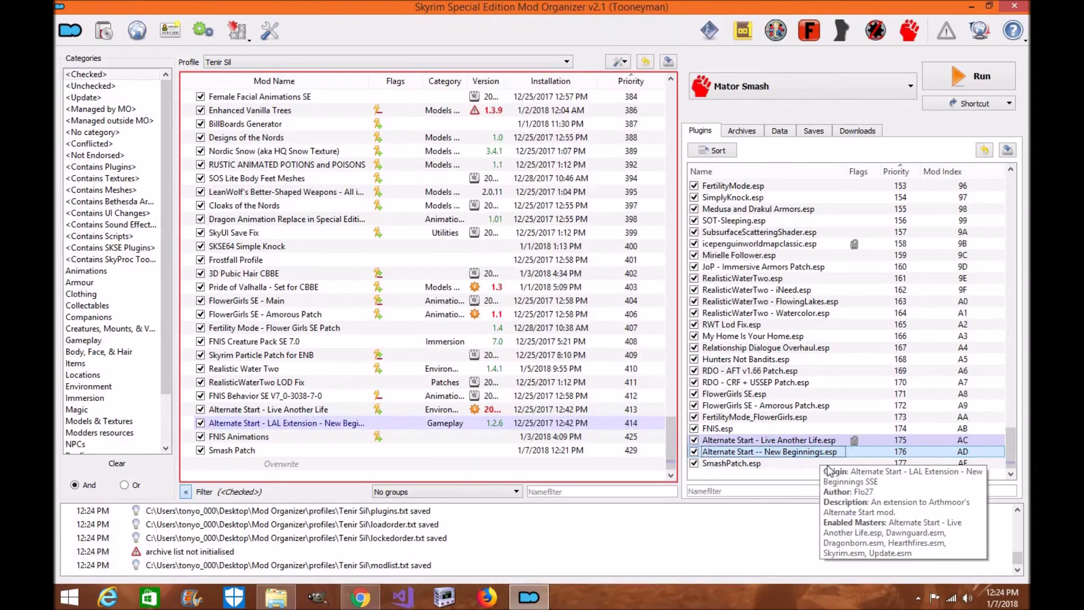
View the profile's saved games and return to the plugin list.
left_click(813, 131)
mouse_move(769, 178)
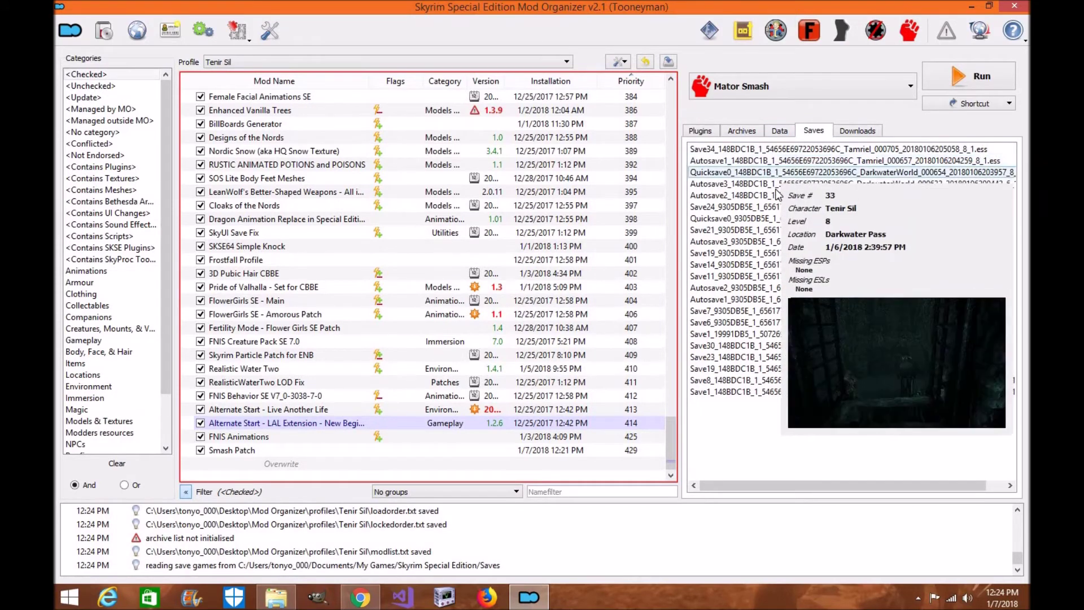
left_click(700, 130)
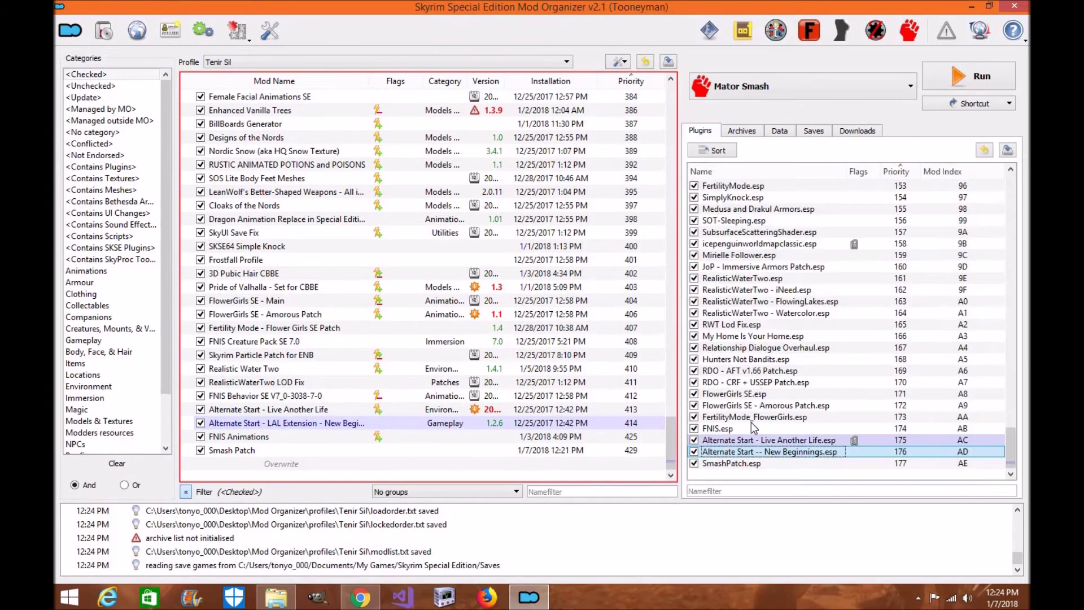
Move SmashPatch.esp directly above Alternate Start -- New Beginnings.esp, and the Smash Patch mod above the Alternate Start - LAL Extension mod.
left_click(741, 463)
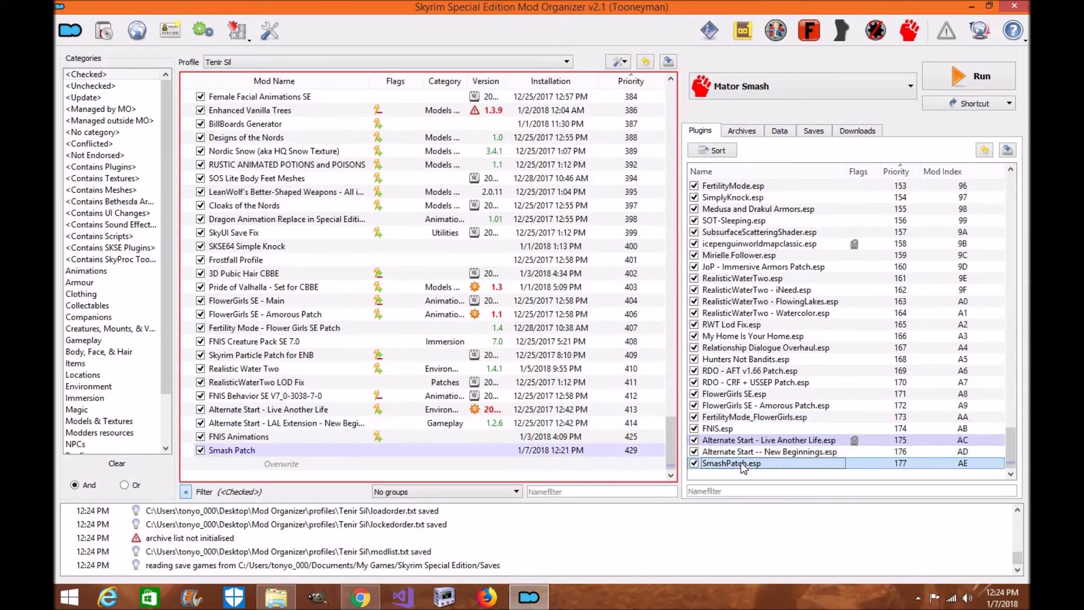
left_click_drag(741, 460, 742, 455)
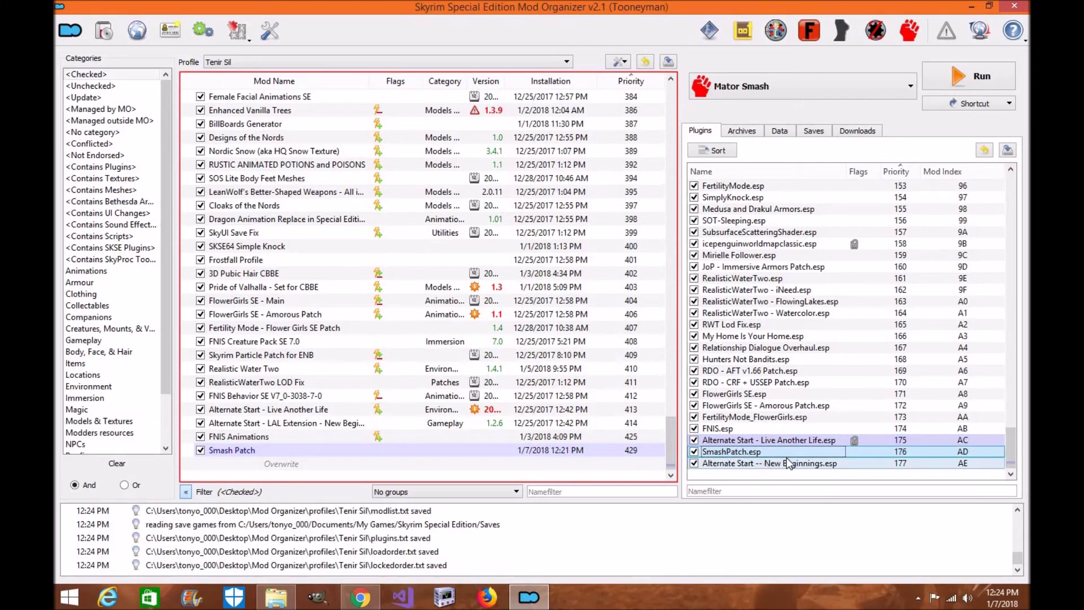
left_click_drag(286, 454, 290, 419)
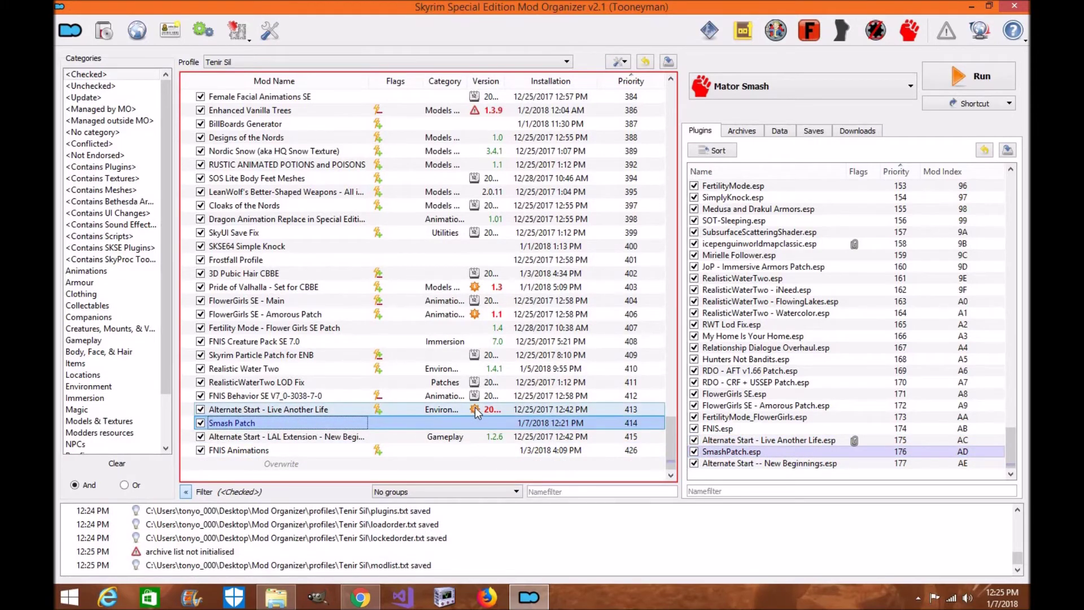
mouse_move(476, 413)
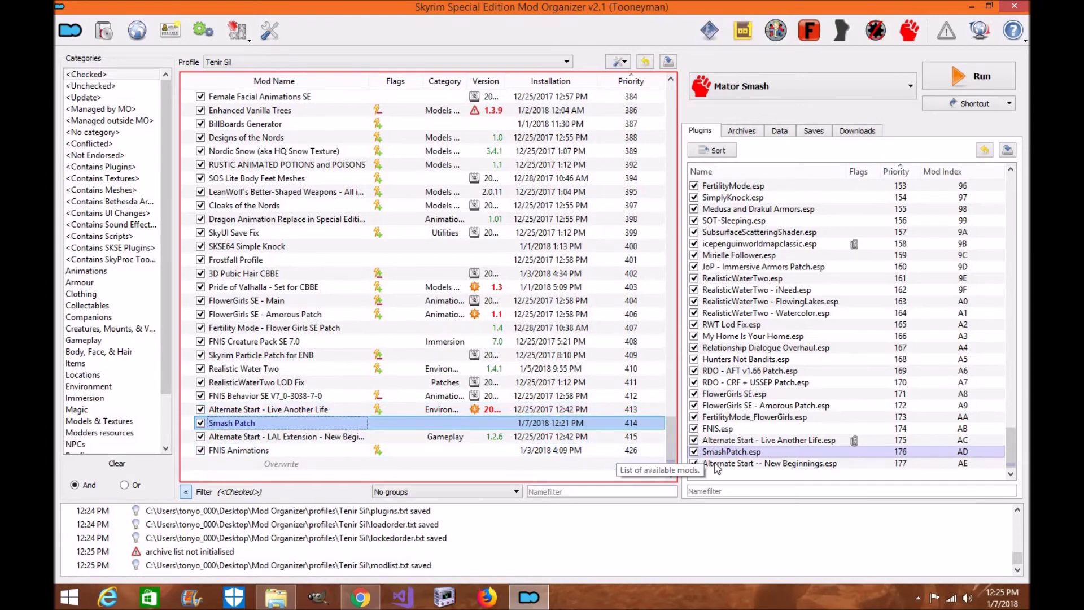
mouse_move(773, 468)
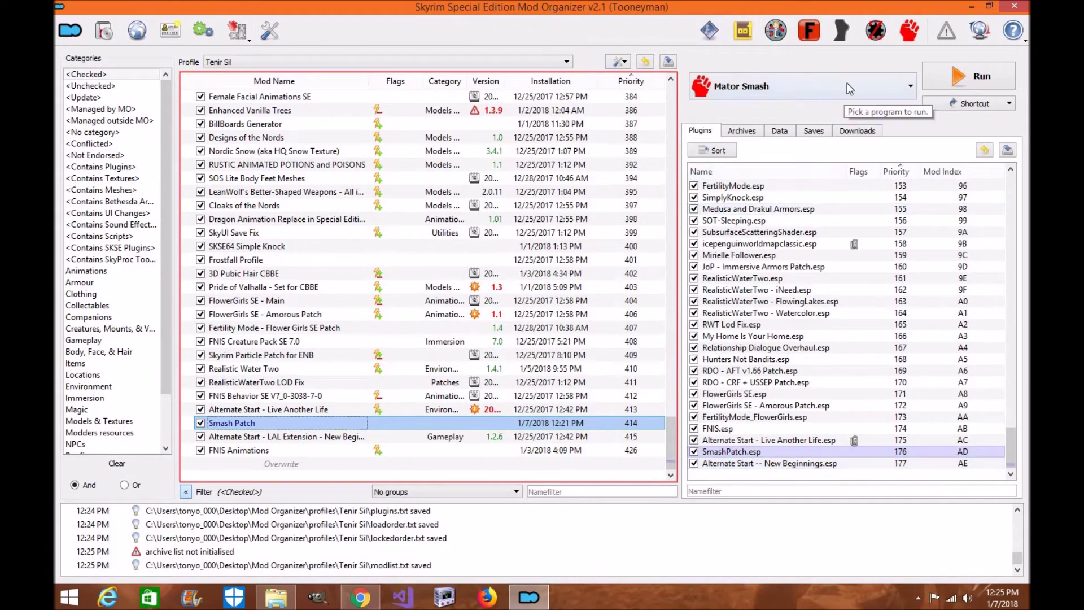
Launch SSEEdit through Mod Organizer and load all the active plugins, including SmashPatch.esp.
left_click(775, 31)
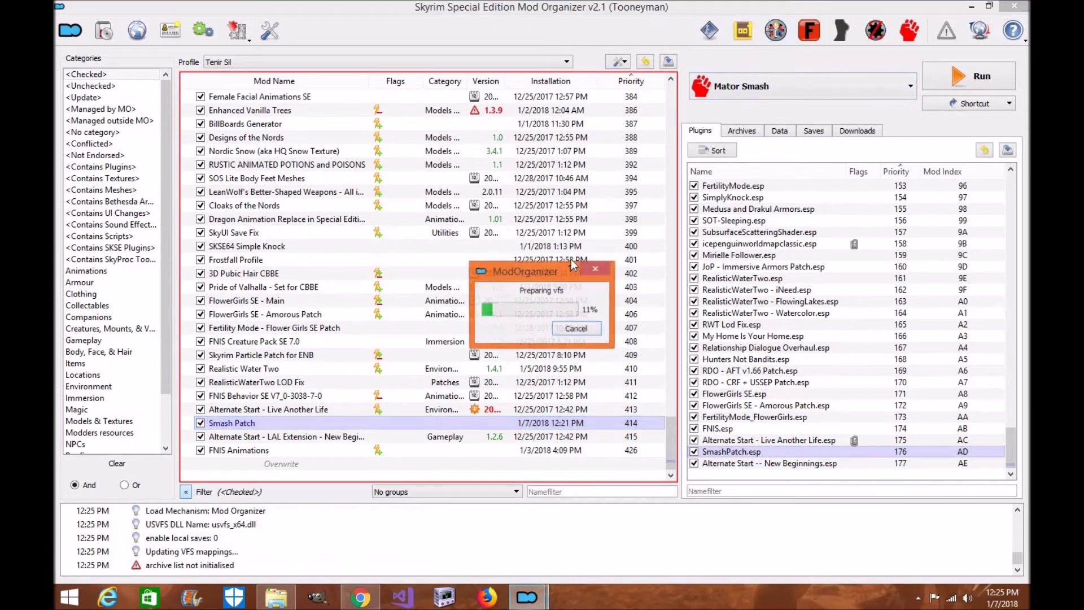
scroll(492, 279, "down", 1)
scroll(488, 316, "down", 20)
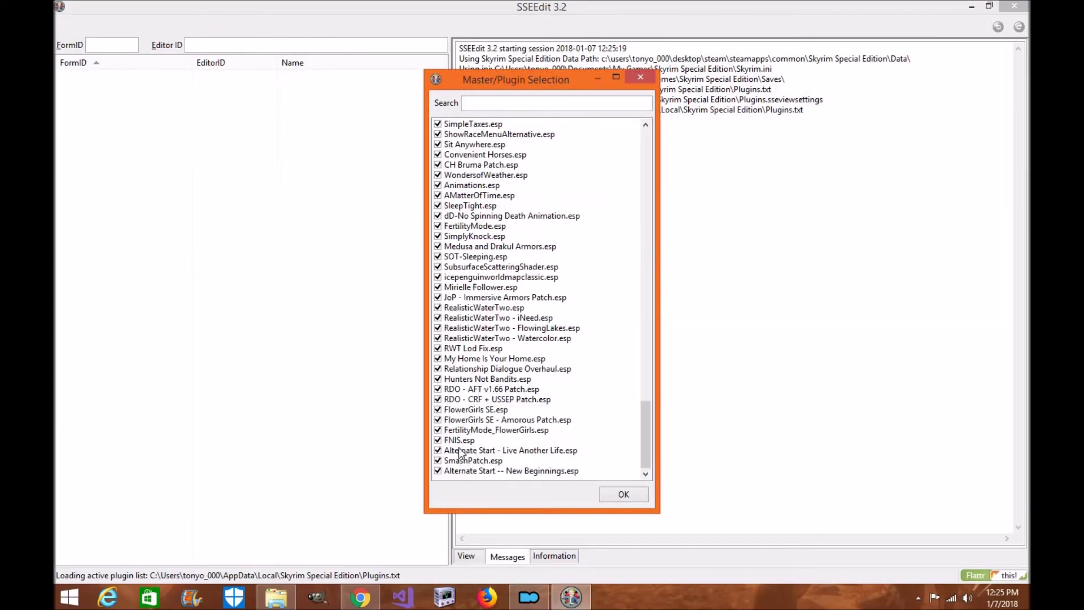
left_click(623, 495)
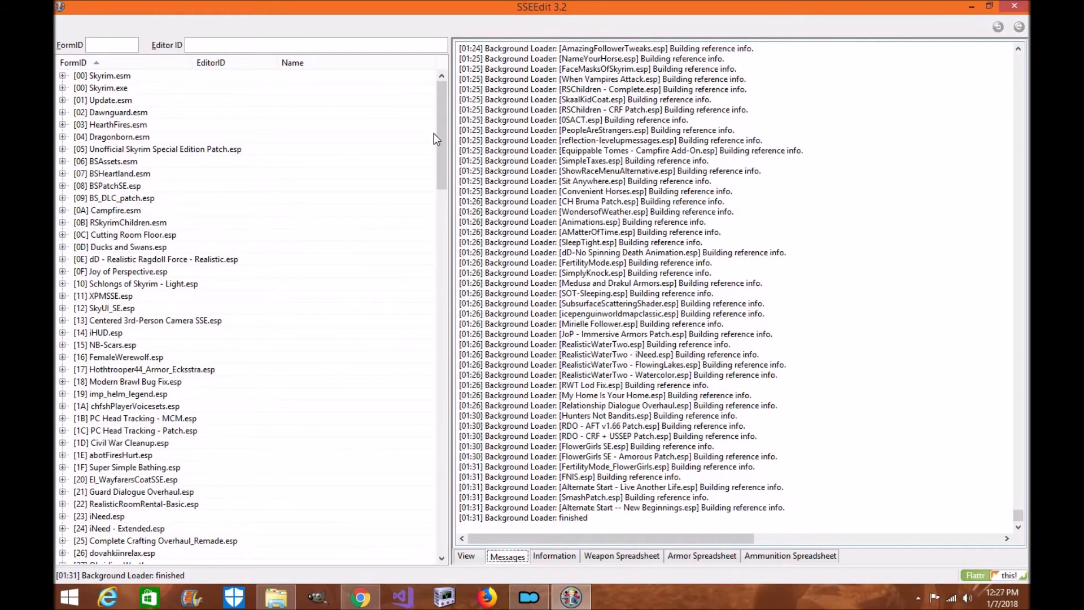
Apply a filter from SmashPatch.esp by overall conflict status and by each record's conflict status, with conflict status inherited by parent.
left_click(434, 136)
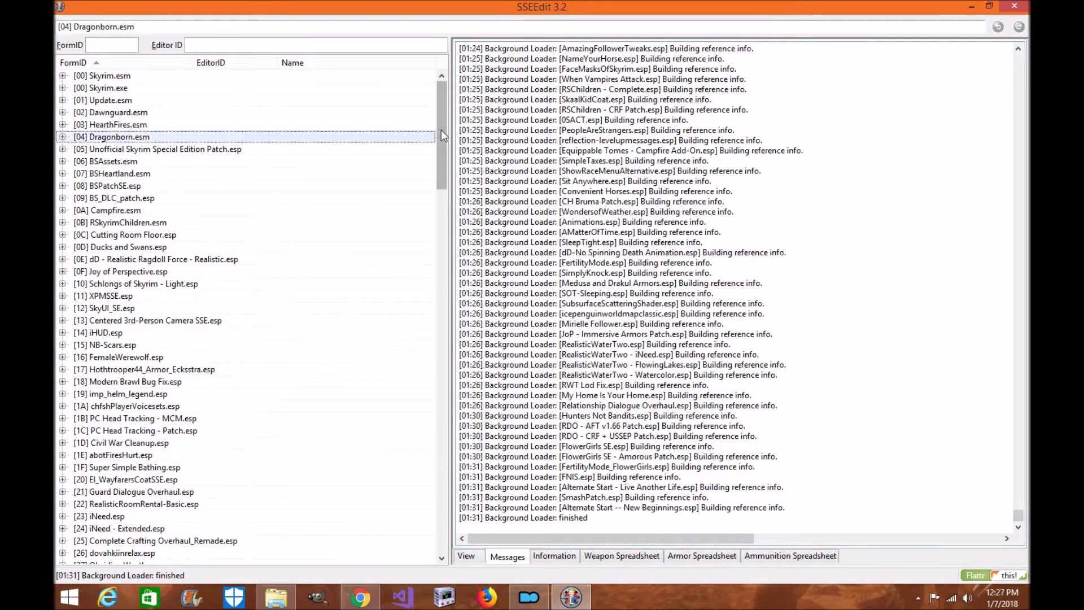
left_click_drag(442, 141, 422, 517)
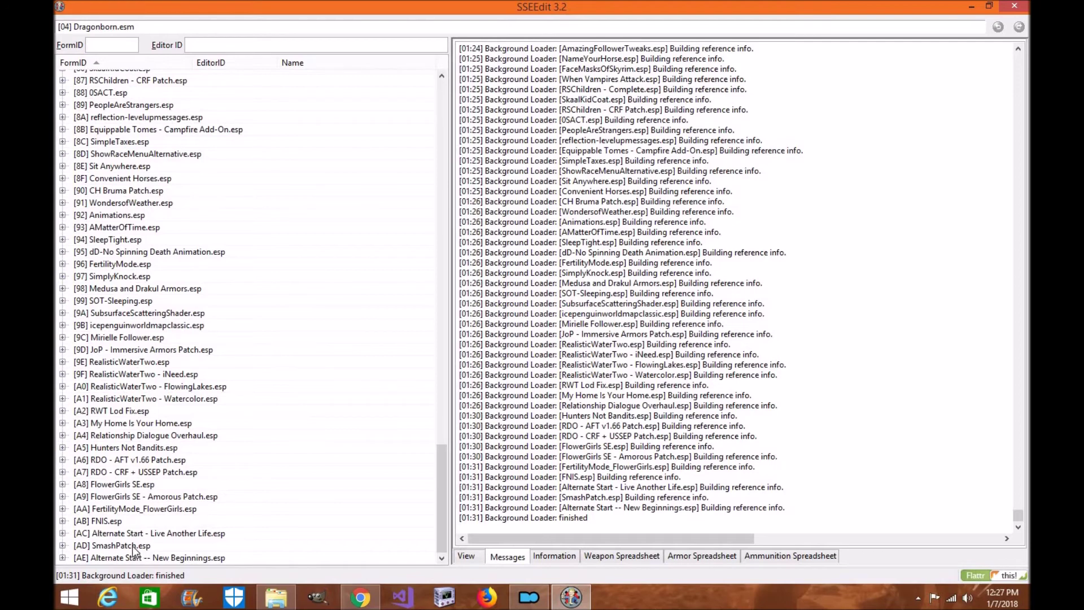
right_click(135, 545)
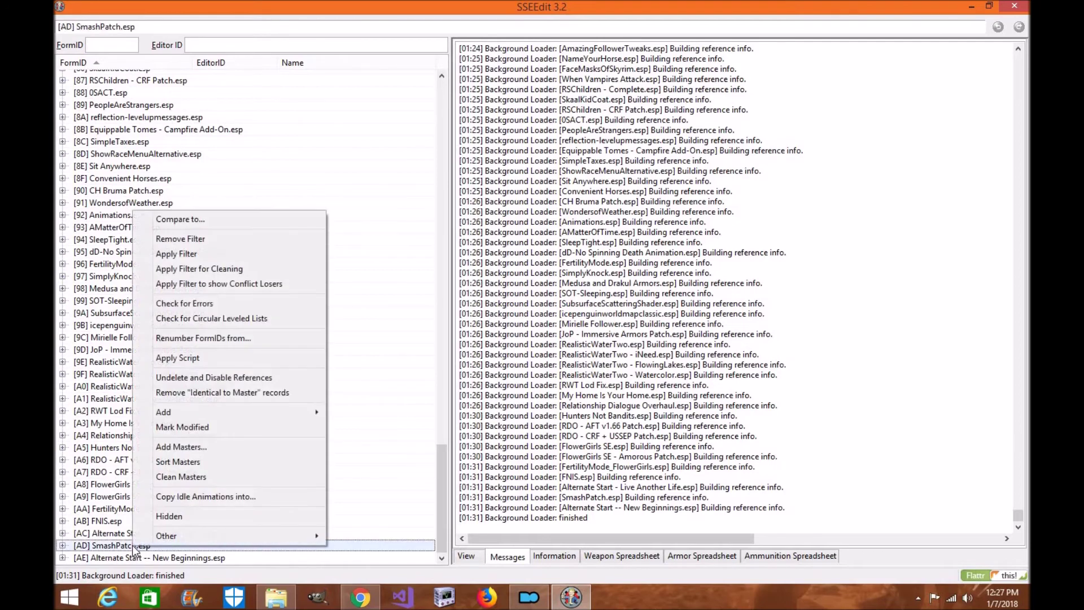
left_click(216, 253)
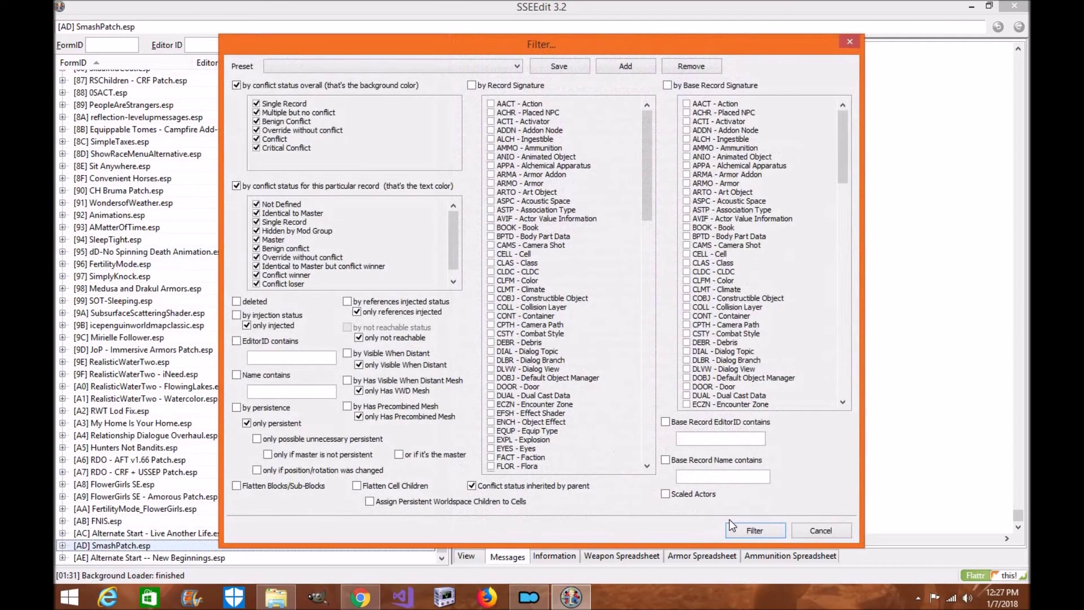
left_click(737, 528)
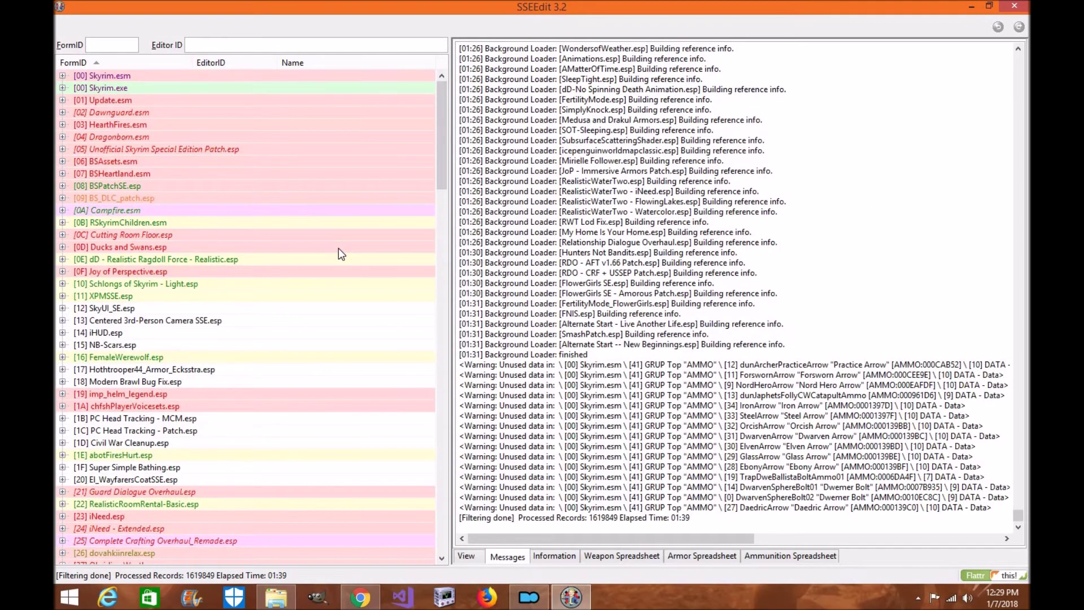
Expand SmashPatch.esp's Misc. Item group, compare its Fur Plate record with the Hunterborn.esp version, and collapse the group.
left_click_drag(442, 141, 418, 505)
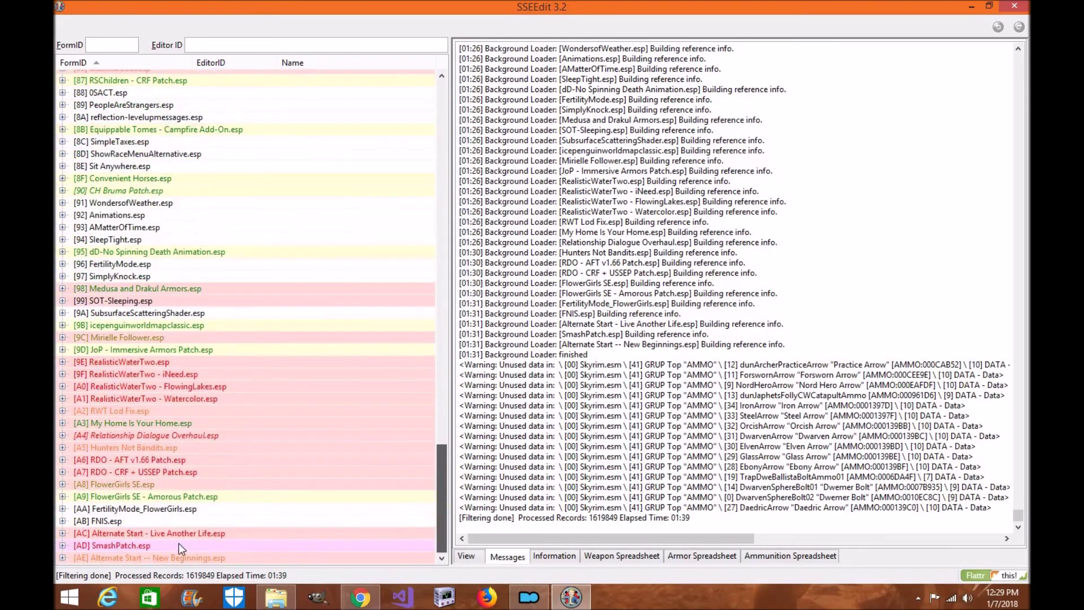
left_click(178, 546)
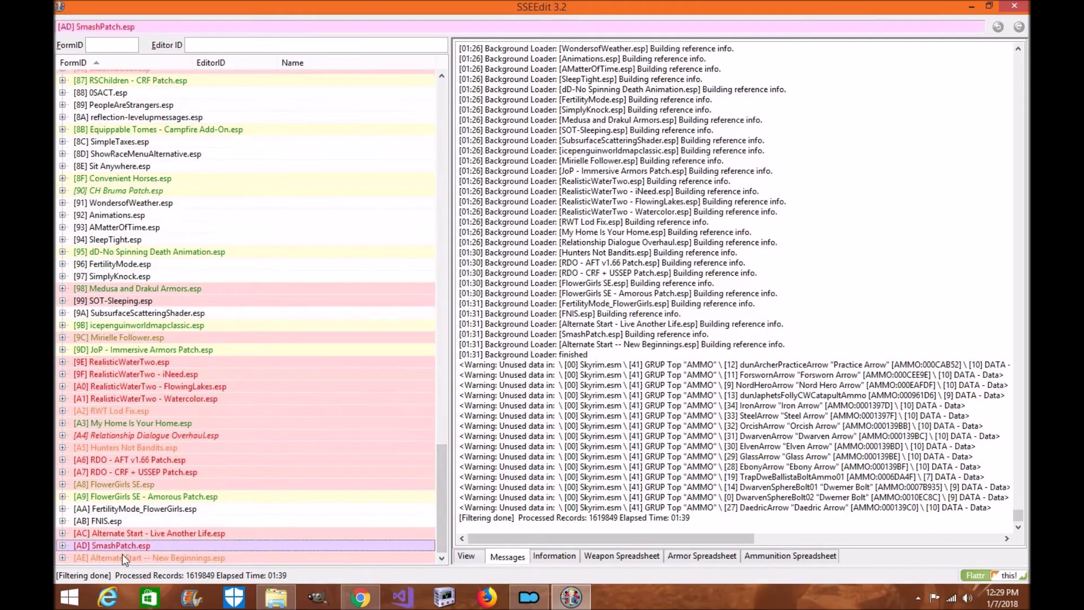
left_click(62, 546)
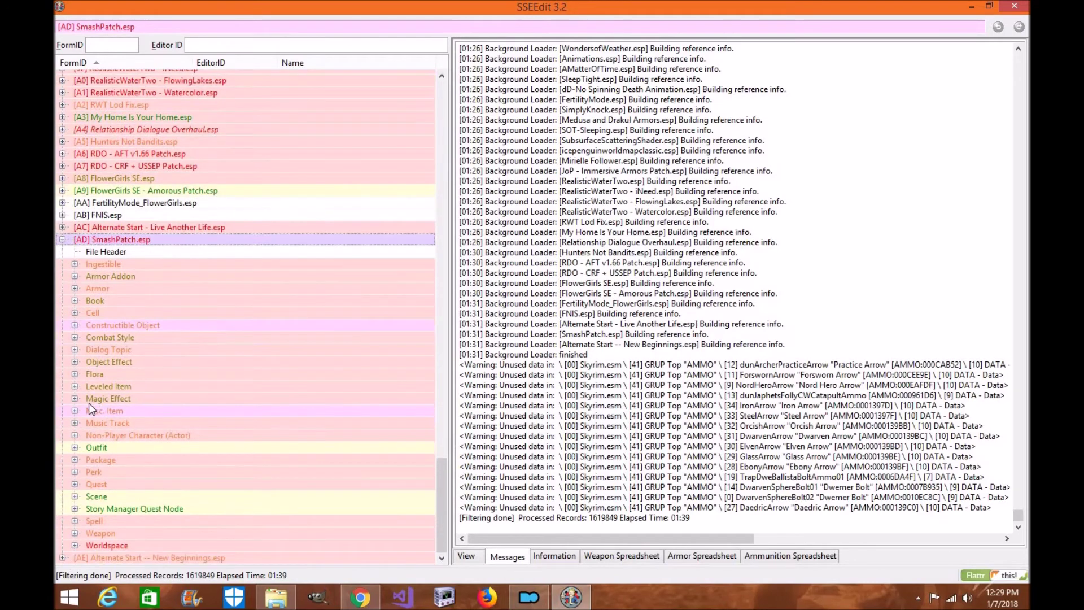
left_click(75, 411)
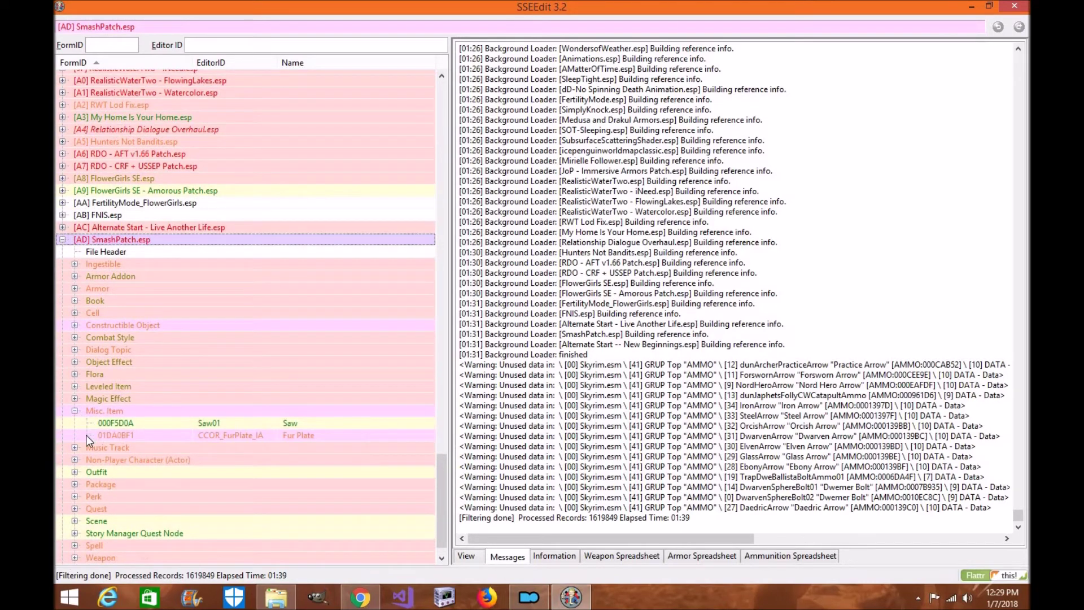
left_click(138, 432)
left_click_drag(720, 539, 937, 537)
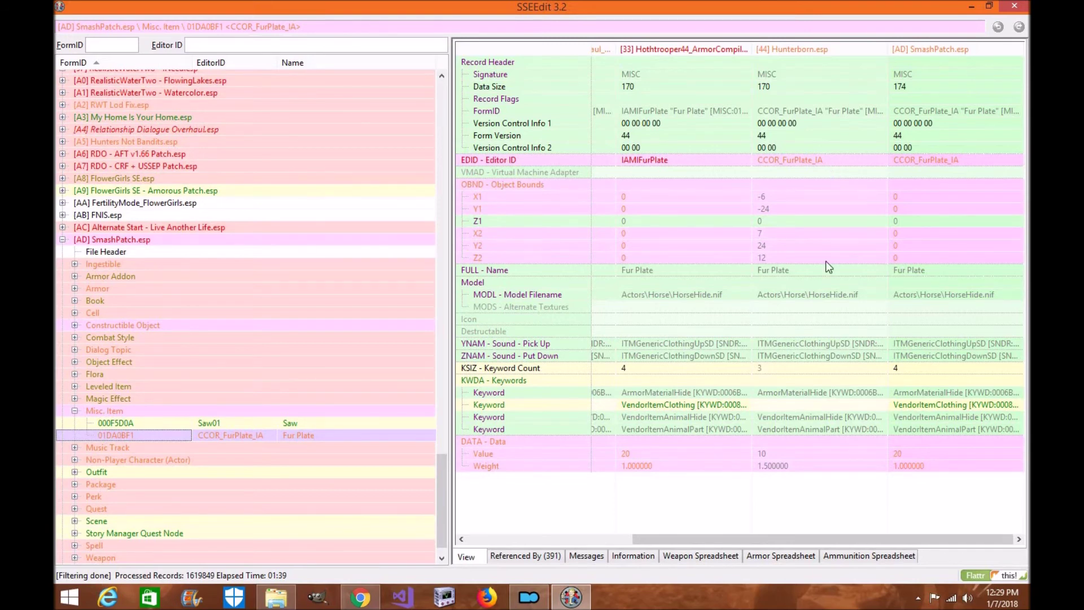
left_click_drag(835, 536, 862, 500)
left_click(74, 411)
Examine the conflict colours of the plugins listed from SmashPatch.esp back up to BirdsAndFlocks_SSE.esp.
scroll(281, 394, "up", 4)
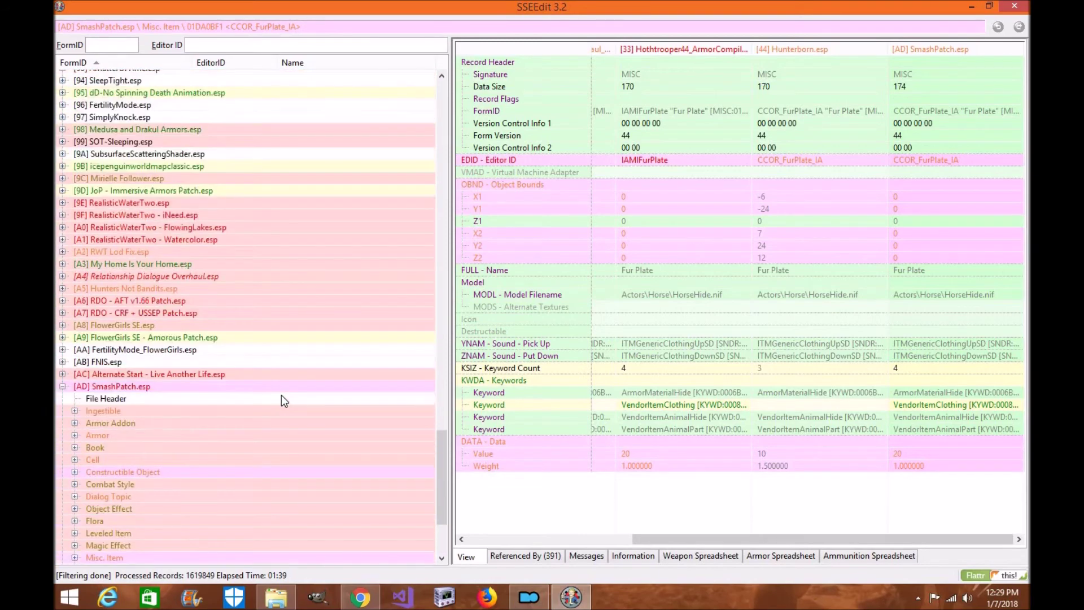
scroll(281, 400, "up", 2)
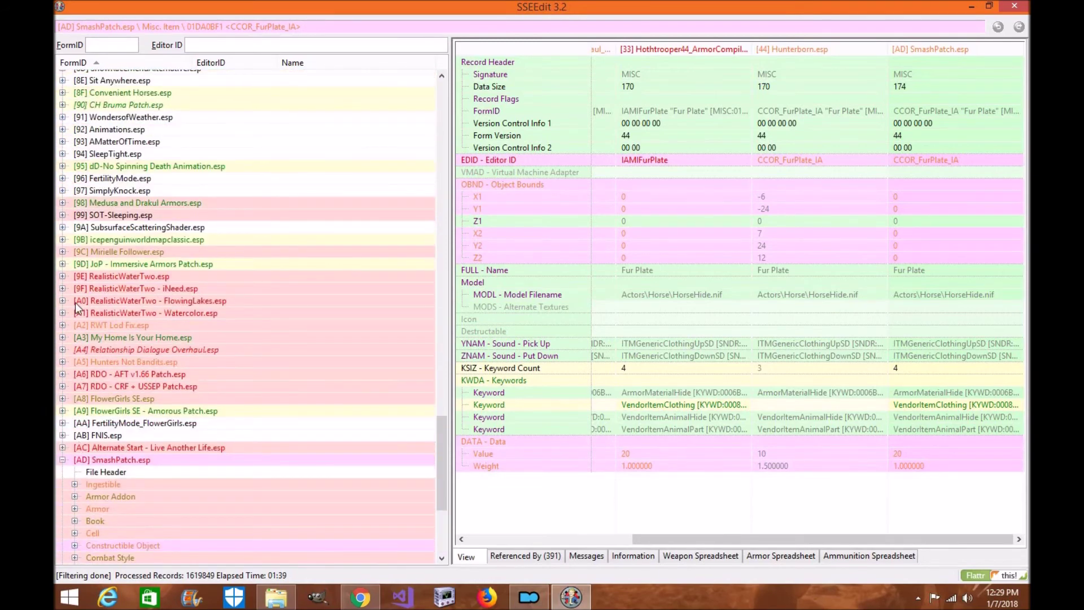
scroll(76, 303, "up", 5)
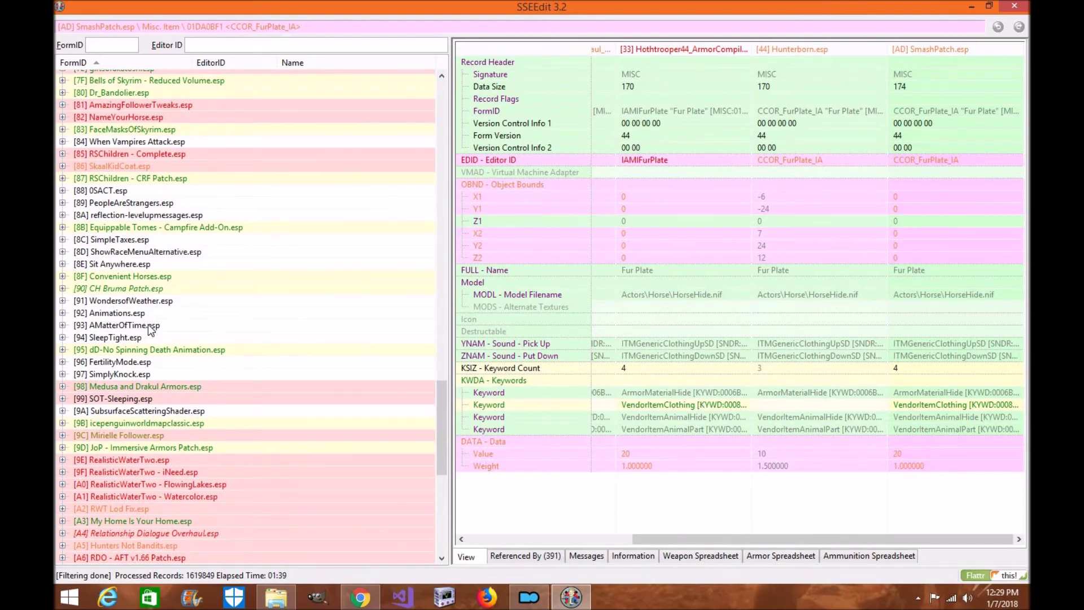
scroll(149, 325, "up", 4)
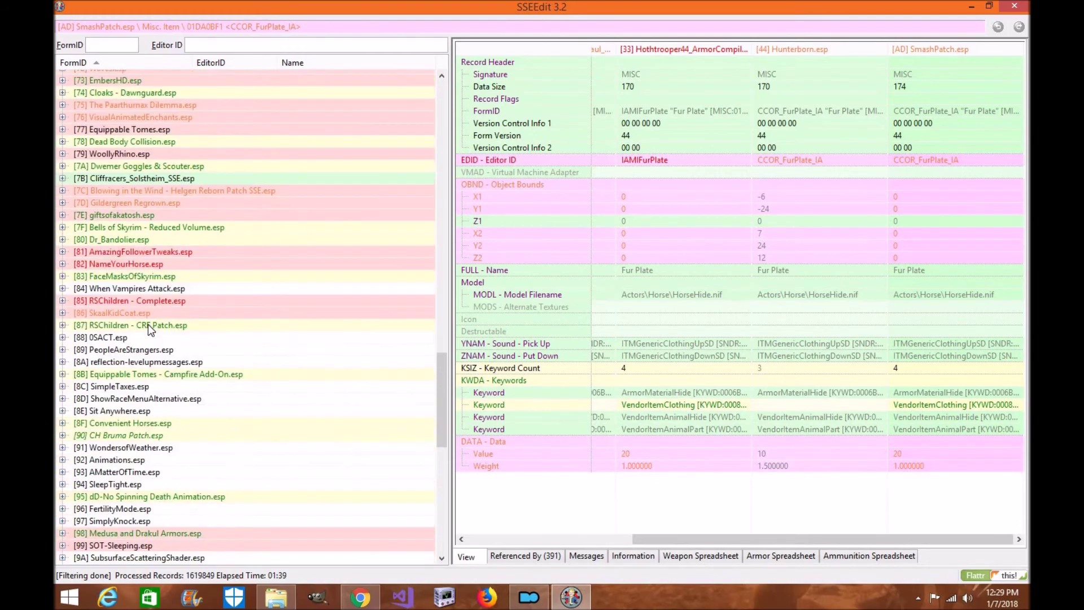
scroll(148, 324, "up", 5)
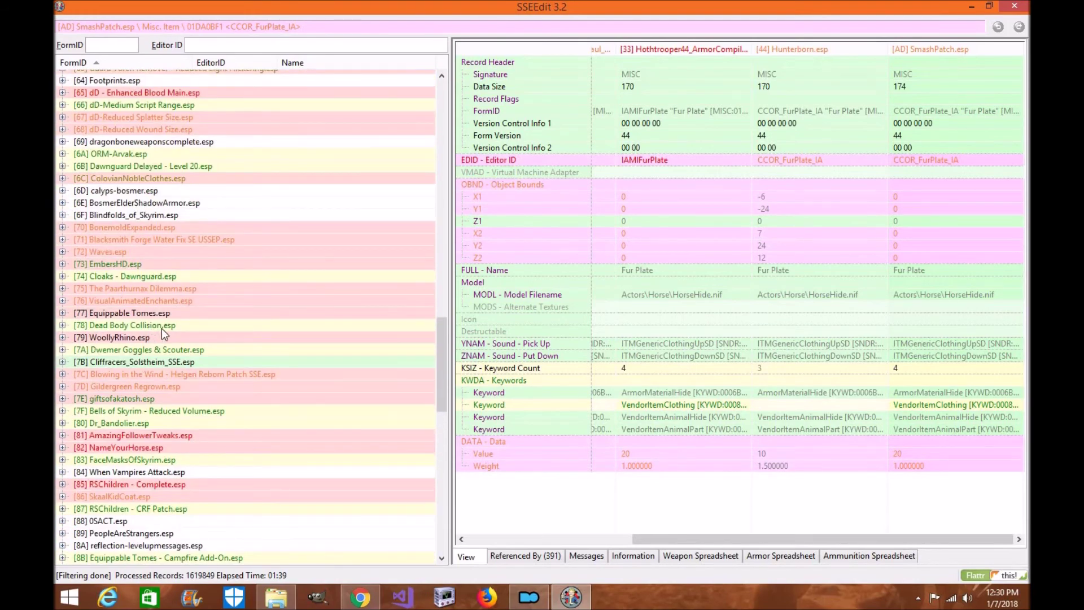
scroll(162, 328, "up", 1)
scroll(161, 327, "up", 5)
scroll(161, 327, "up", 3)
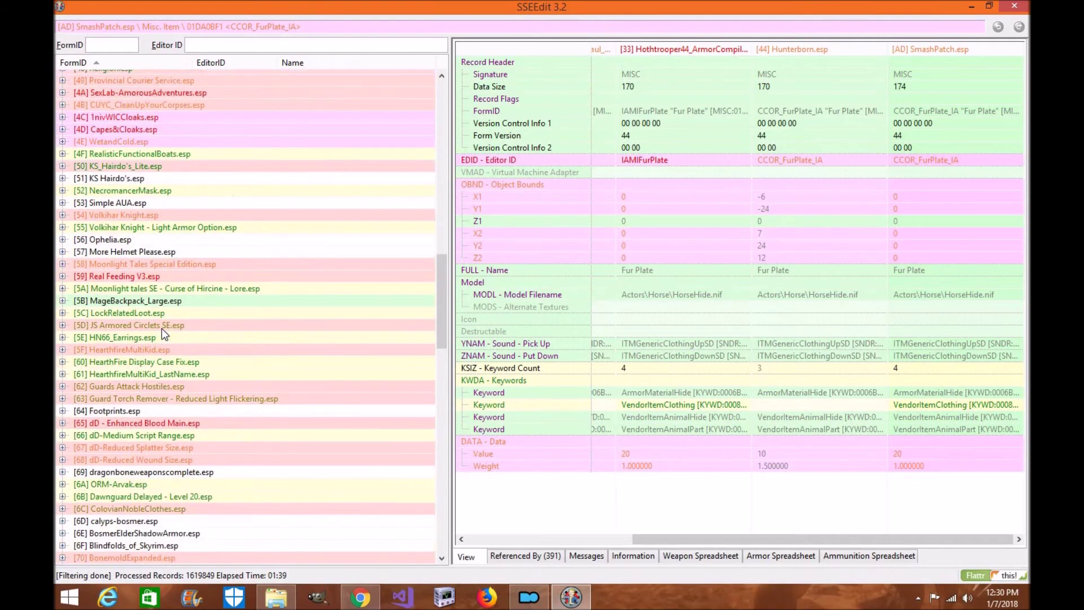
scroll(161, 327, "up", 4)
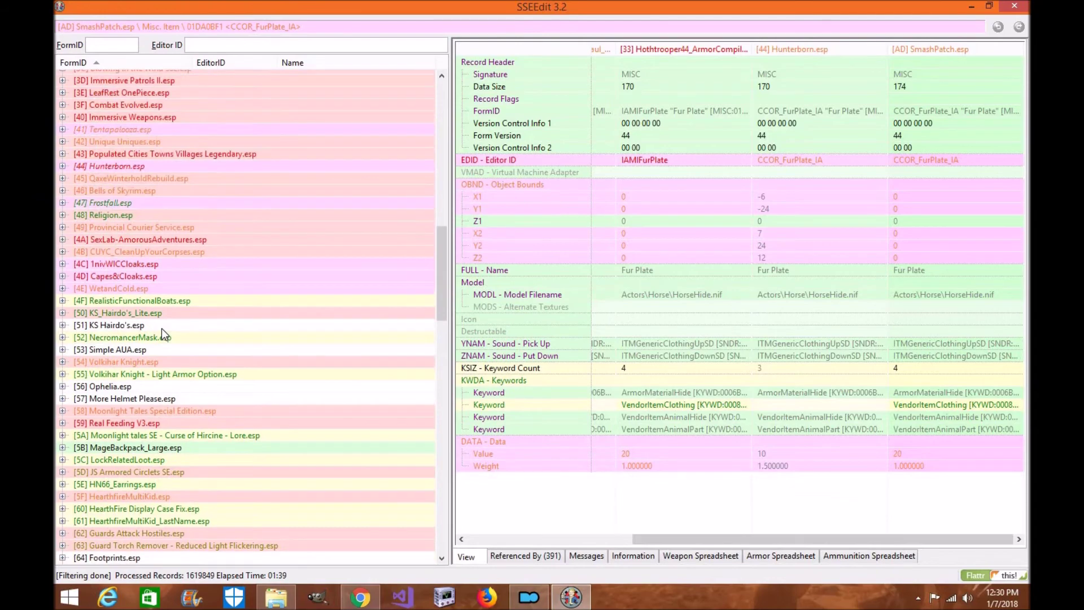
scroll(162, 327, "up", 2)
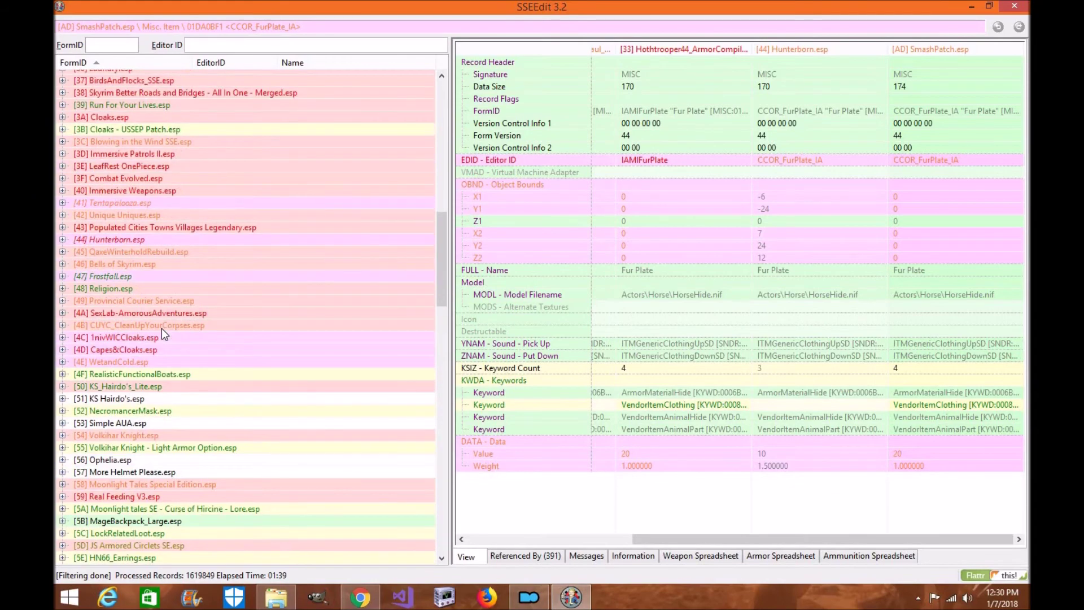
Examine the conflict colours of the plugins listed from Immersive Weapons.esp back up to Campfire.esm.
scroll(162, 327, "up", 3)
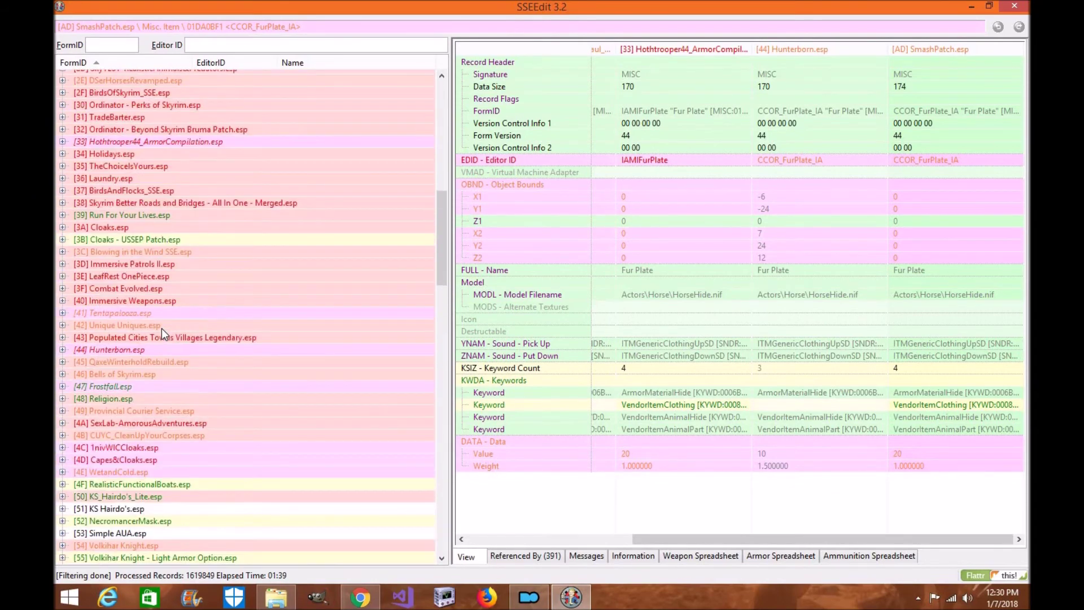
scroll(162, 332, "up", 2)
scroll(163, 333, "up", 3)
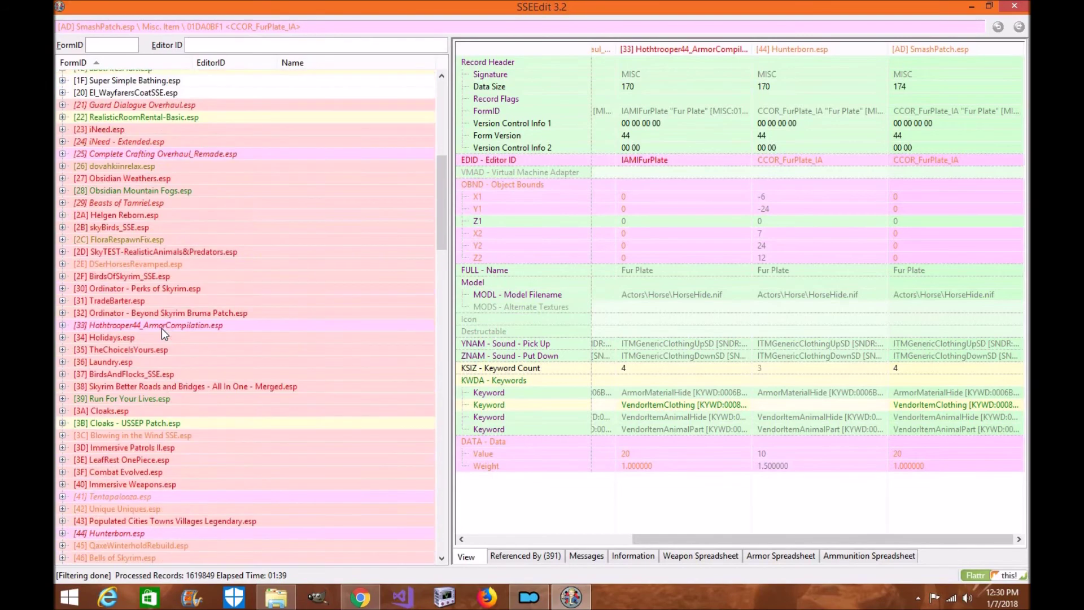
scroll(162, 333, "up", 4)
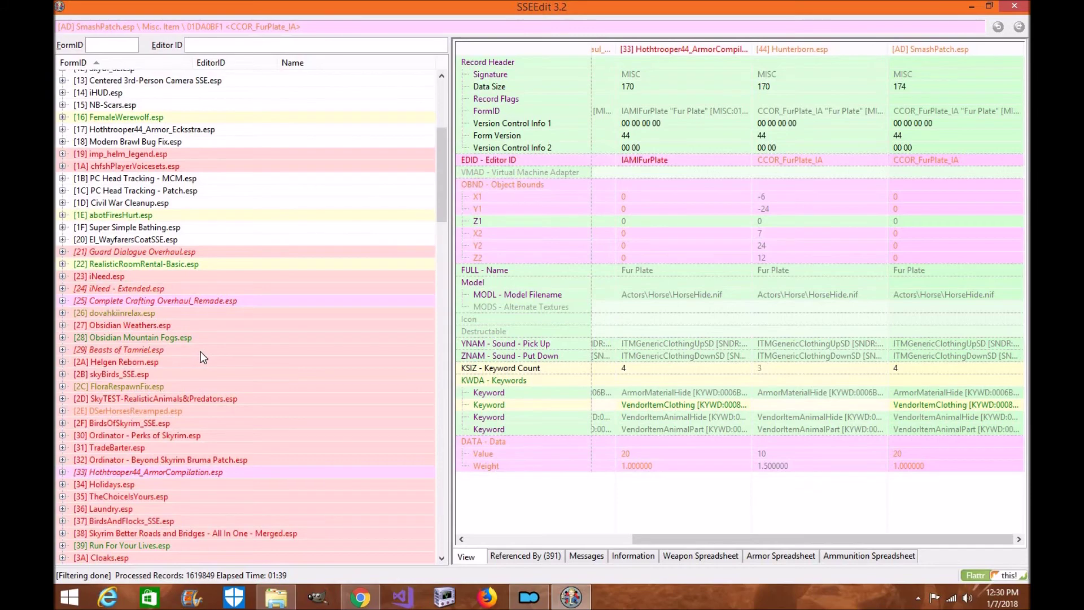
scroll(245, 381, "up", 7)
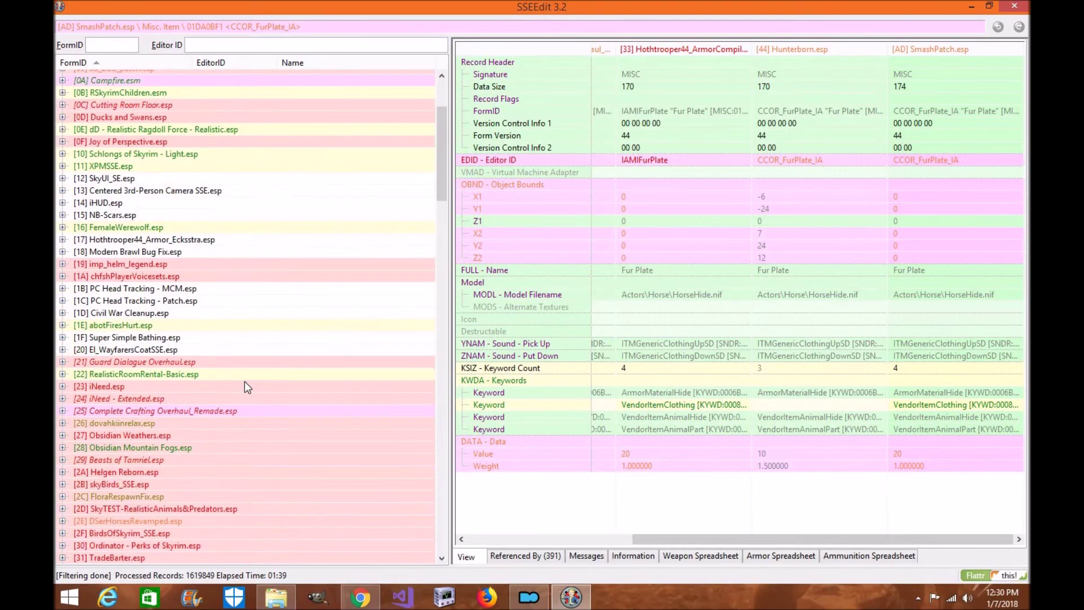
scroll(245, 384, "down", 3)
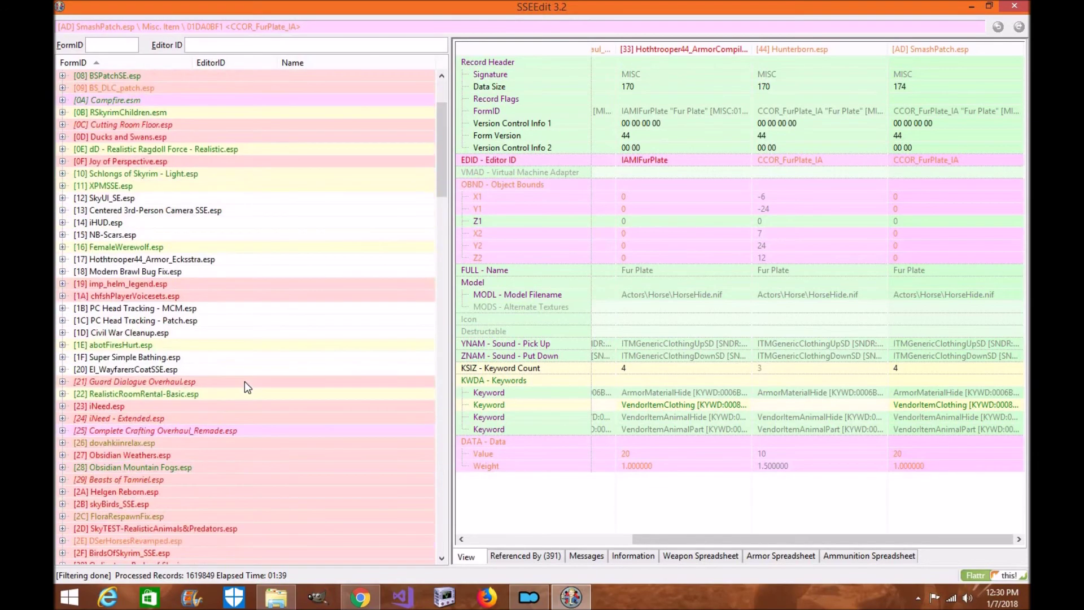
scroll(245, 381, "down", 15)
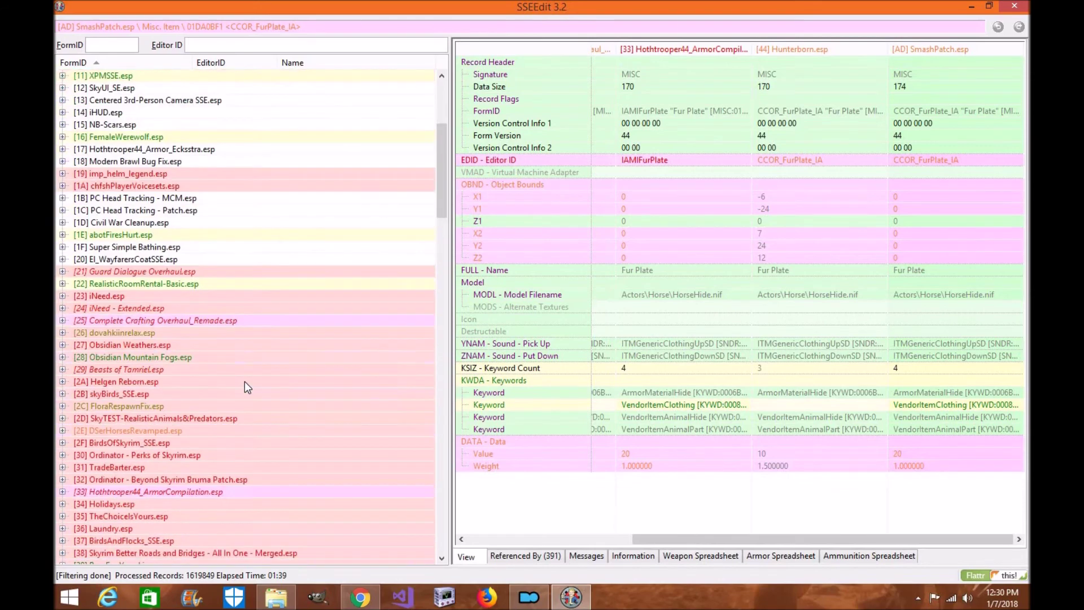
Expand Cloaks.esp, select its Leveled Item group and view the message log.
left_click(245, 367)
left_click(62, 134)
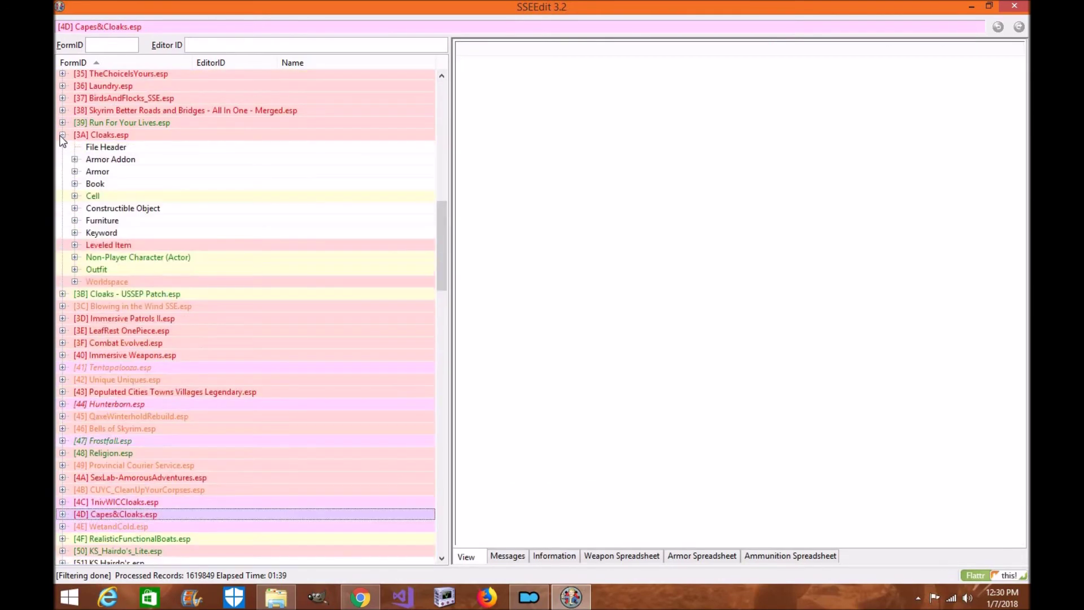
left_click(86, 134)
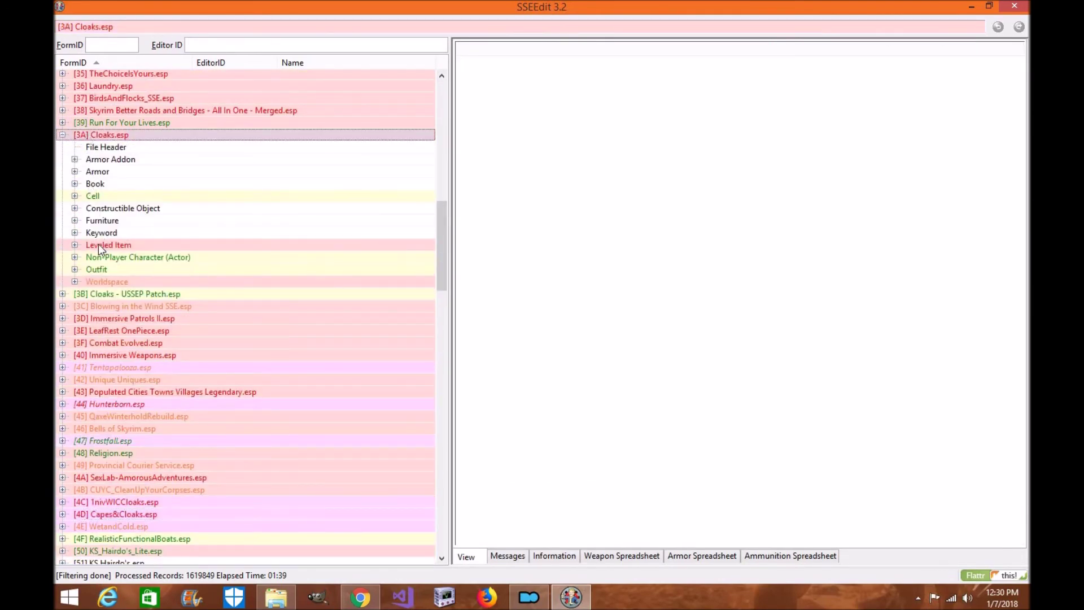
left_click(83, 245)
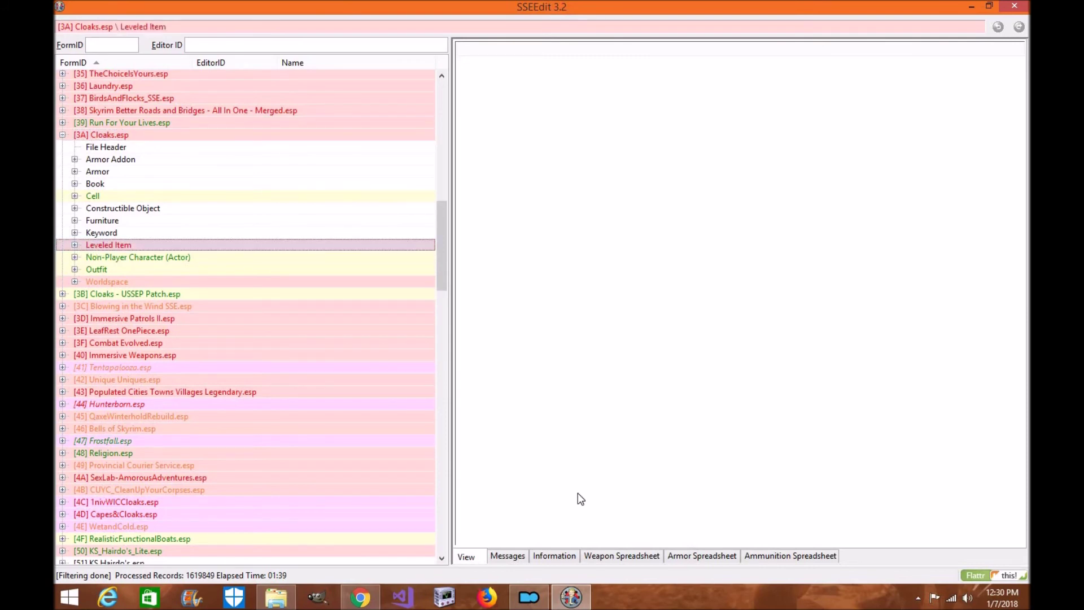
left_click(501, 559)
left_click(475, 554)
left_click(498, 555)
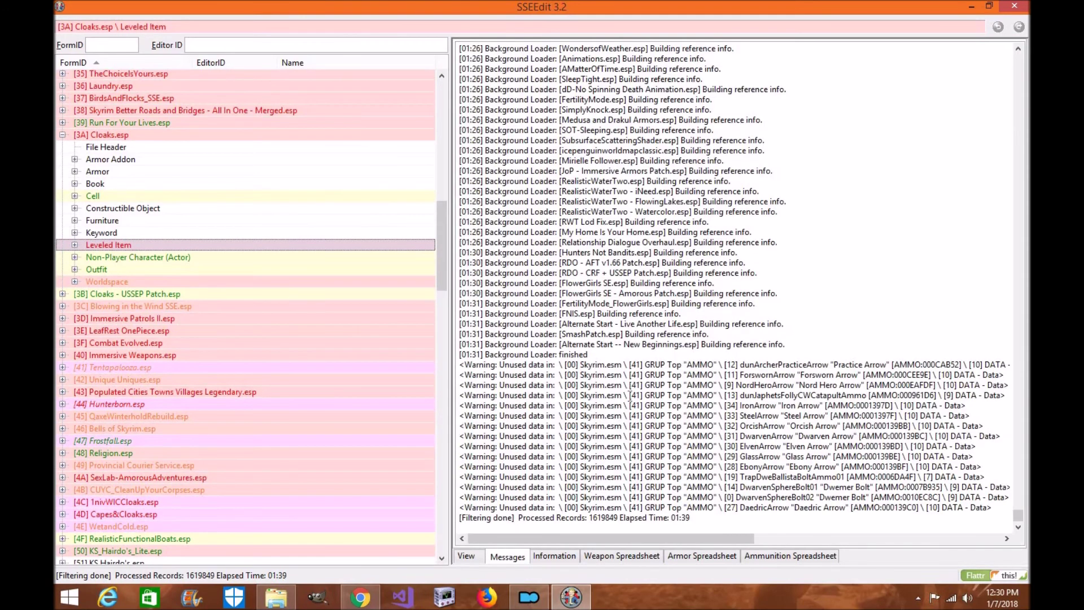
Open the IdolafBattleBorn record in Cloaks.esp's Non-Player Character group, and expand the Outfit group to browse its records.
double_click(88, 258)
left_click(101, 269)
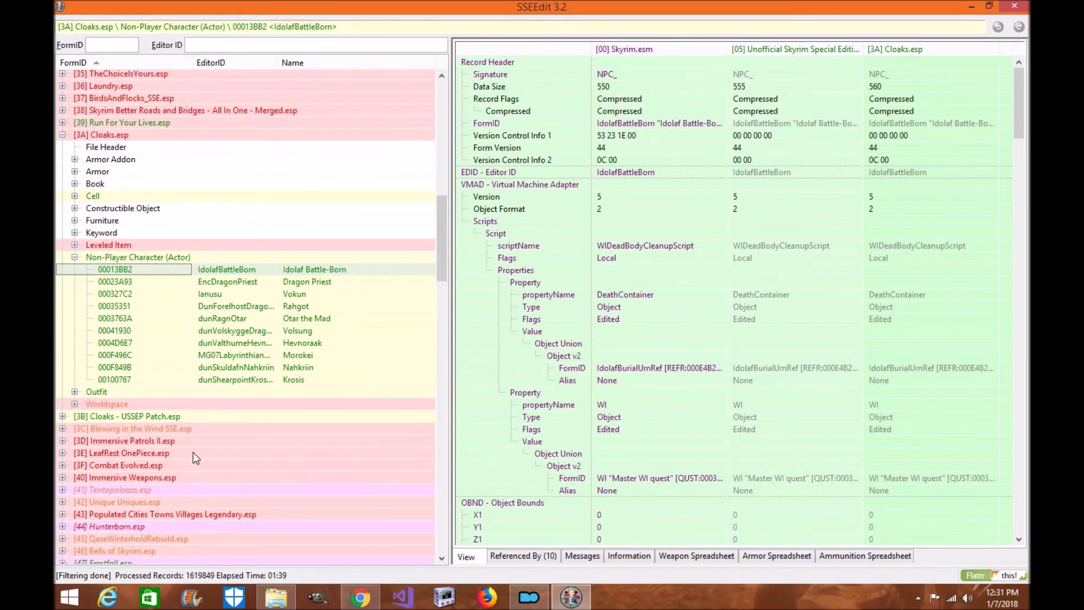
left_click(75, 392)
scroll(306, 324, "up", 4)
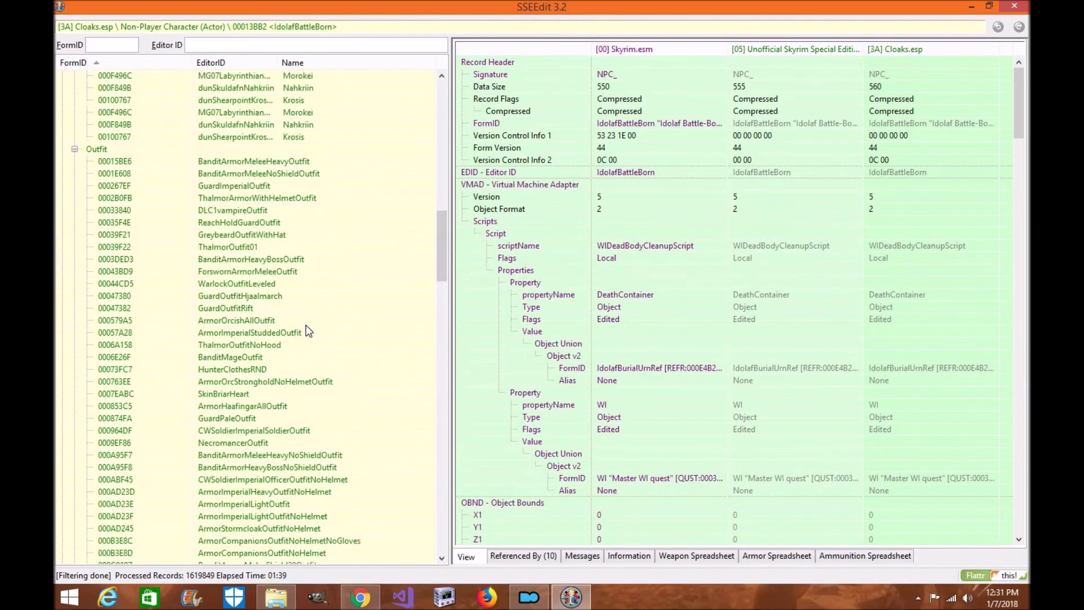
scroll(328, 310, "up", 2)
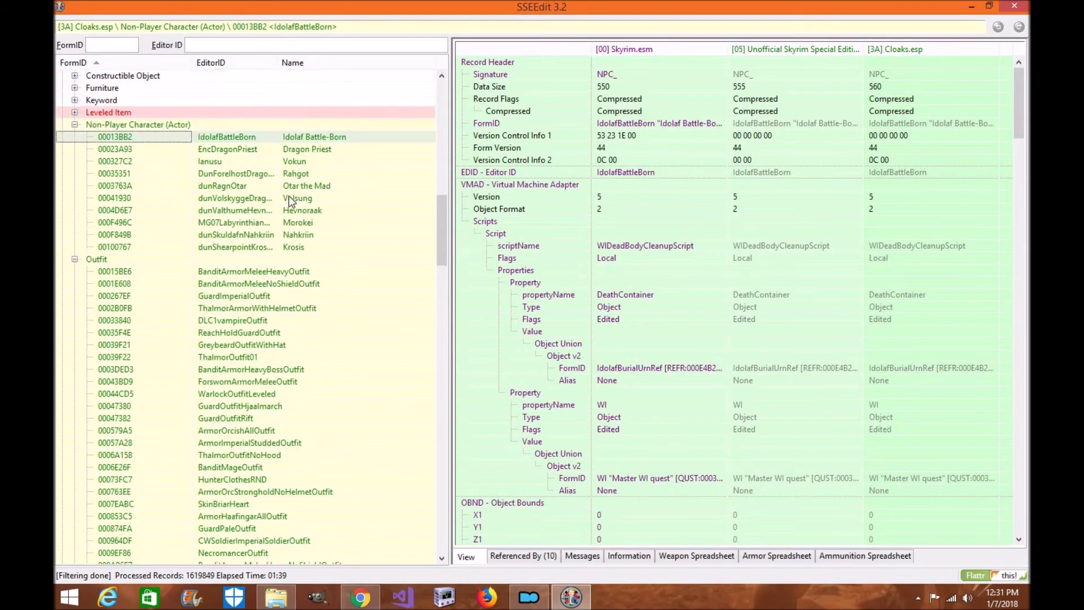
scroll(257, 338, "down", 9)
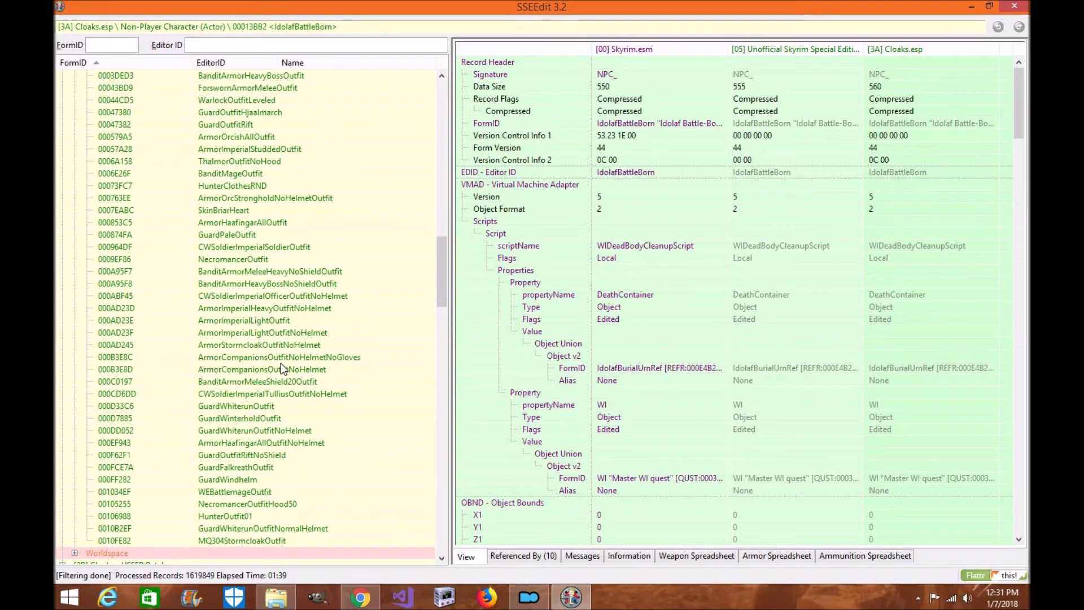
Open the SkinBriarHeart outfit record and compare its items across the overriding plugins and SmashPatch.esp.
left_click(242, 213)
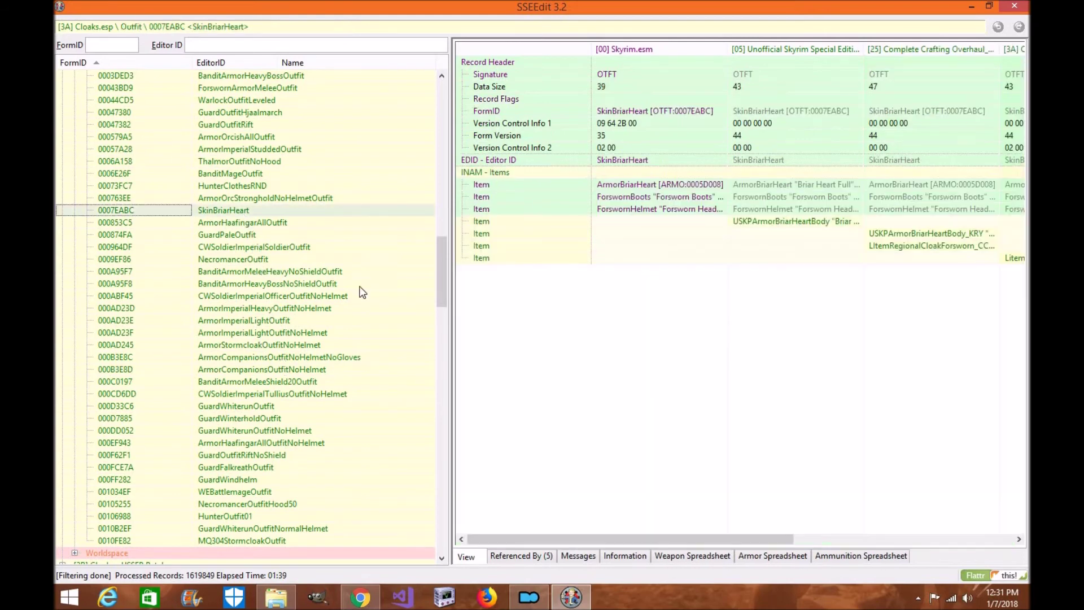
left_click_drag(856, 553, 959, 543)
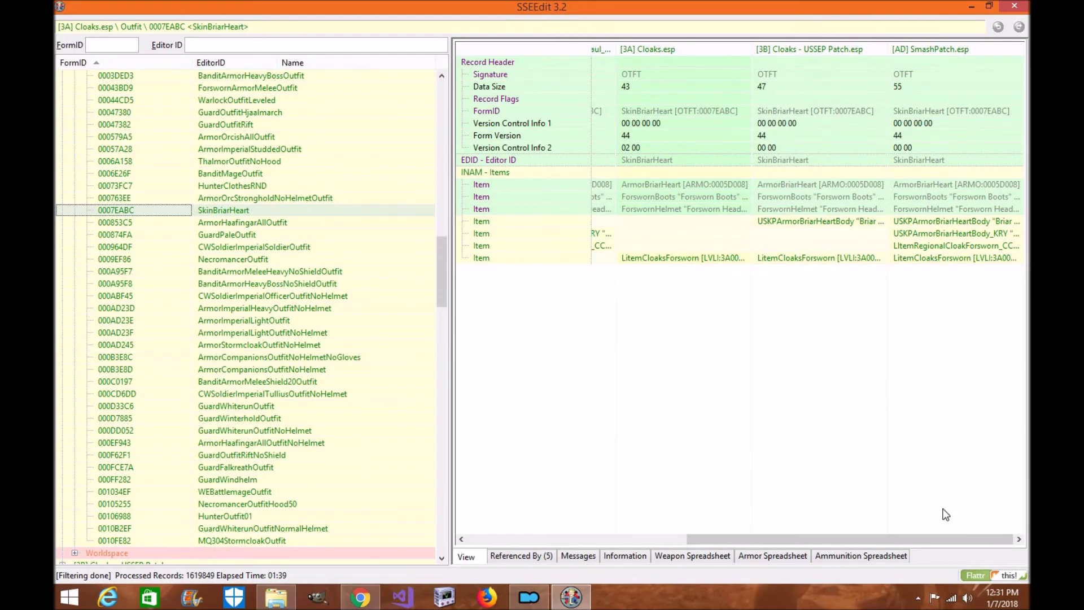
left_click_drag(944, 537, 812, 541)
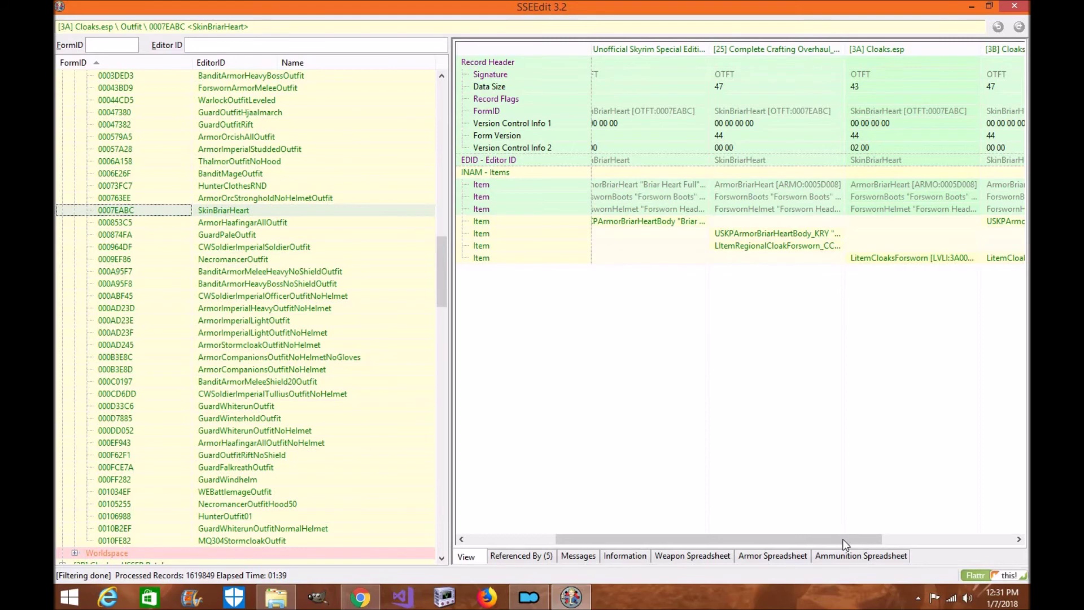
left_click_drag(845, 539, 863, 539)
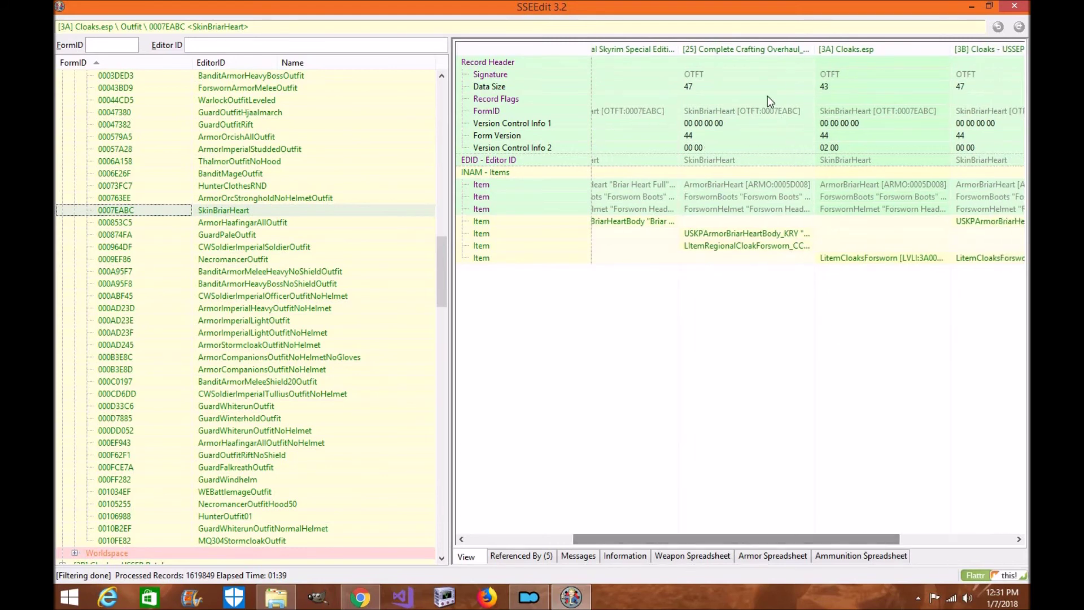
left_click_drag(835, 540, 963, 332)
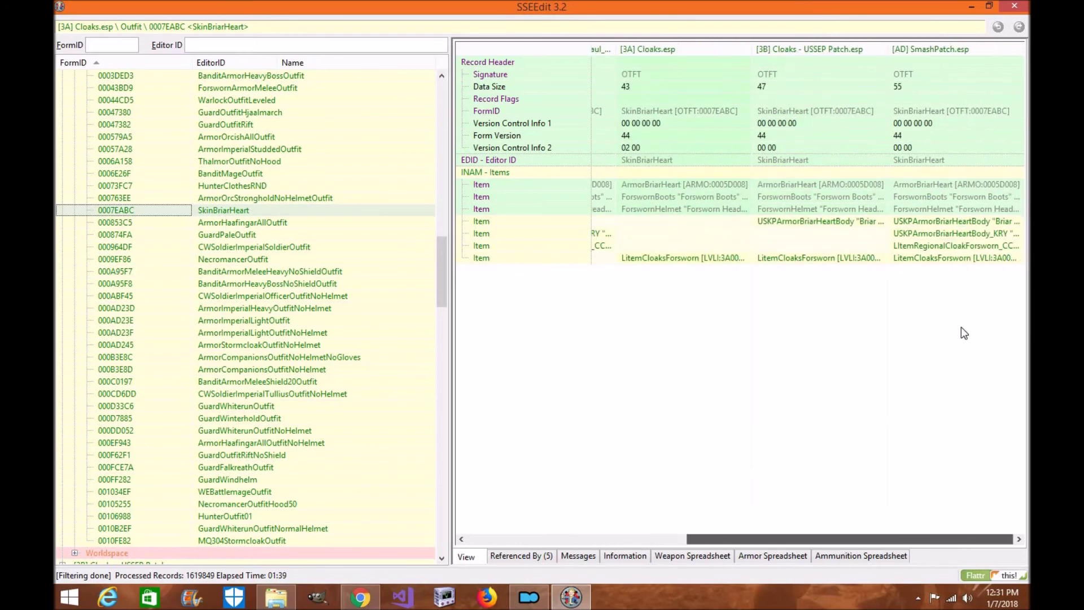
Remove the USKPArmorBriarHeartBody_KRY and LItemRegionalCloakForsworn items from SmashPatch.esp's version of the SkinBriarHeart outfit.
left_click(937, 235)
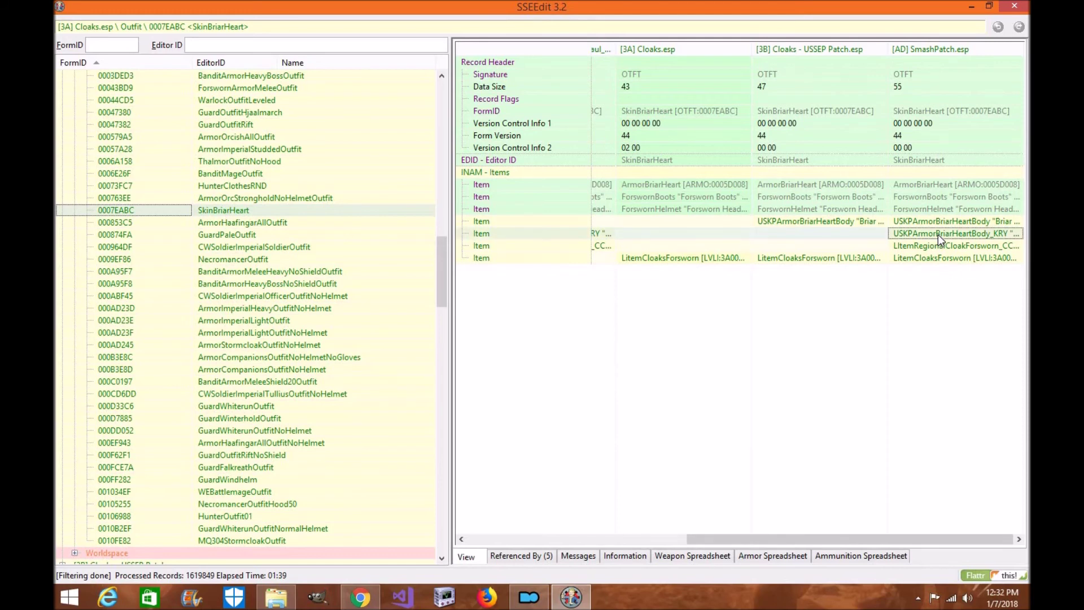
right_click(937, 235)
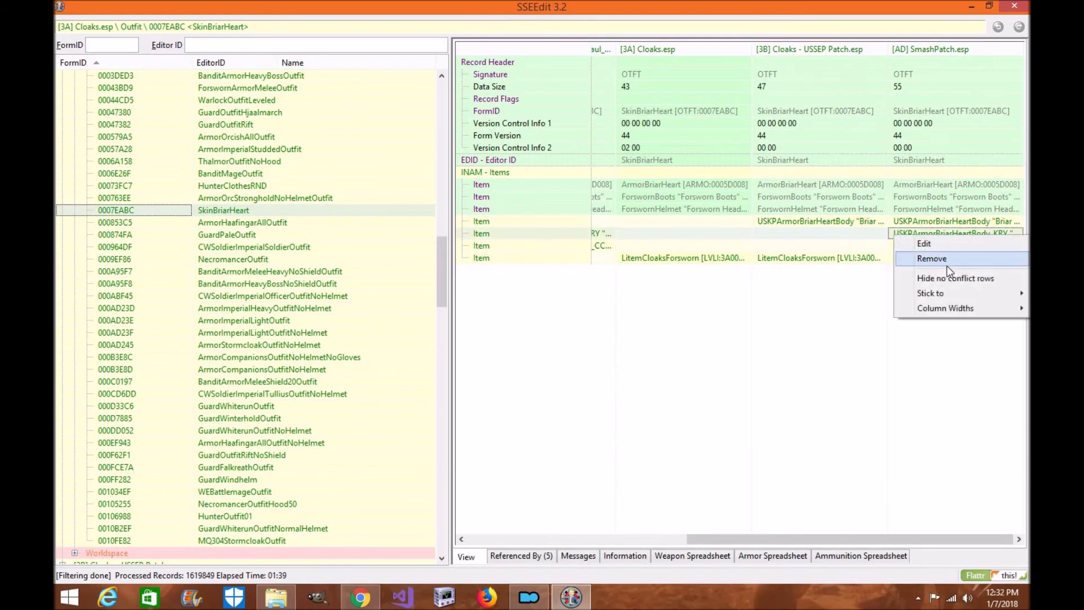
left_click(946, 265)
left_click(690, 375)
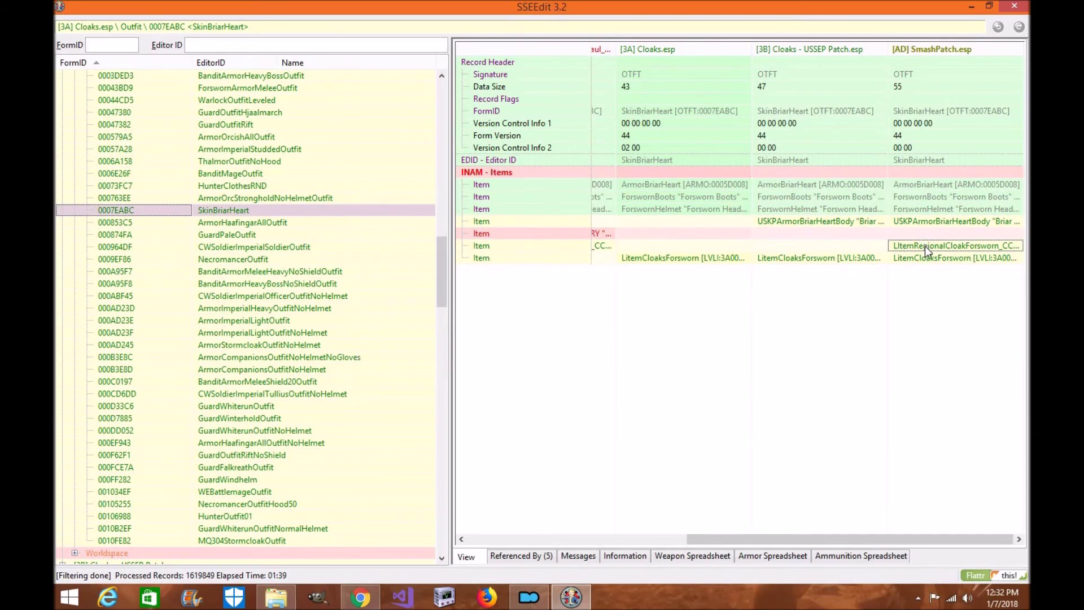
right_click(924, 245)
left_click(937, 271)
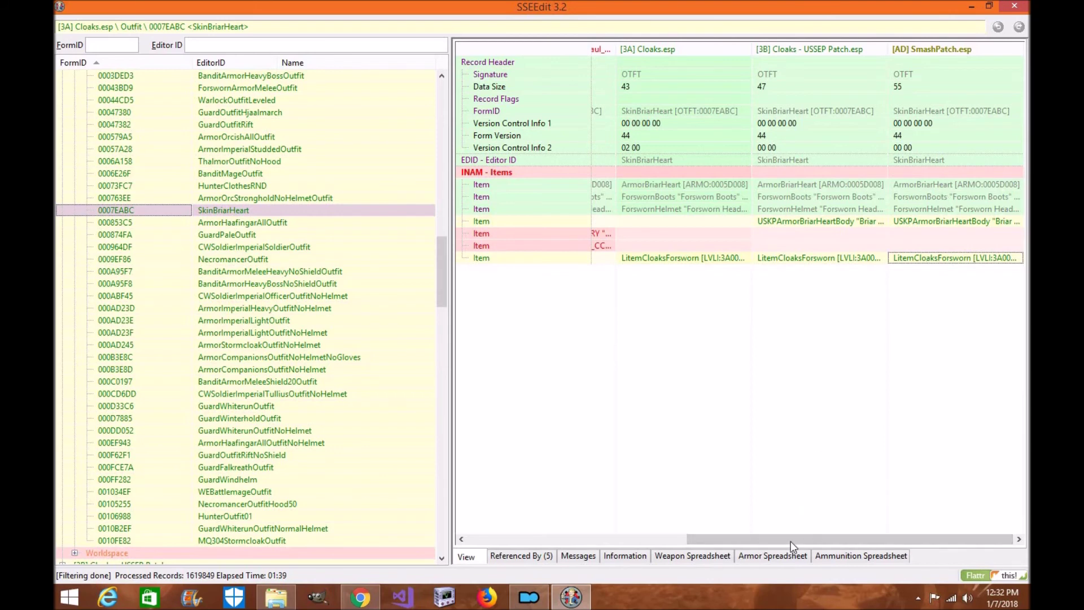
Compare SmashPatch.esp's SkinBriarHeart items with the Complete Crafting Overhaul, Cloaks.esp and Cloaks - USSEP Patch.esp versions.
left_click_drag(795, 537, 521, 538)
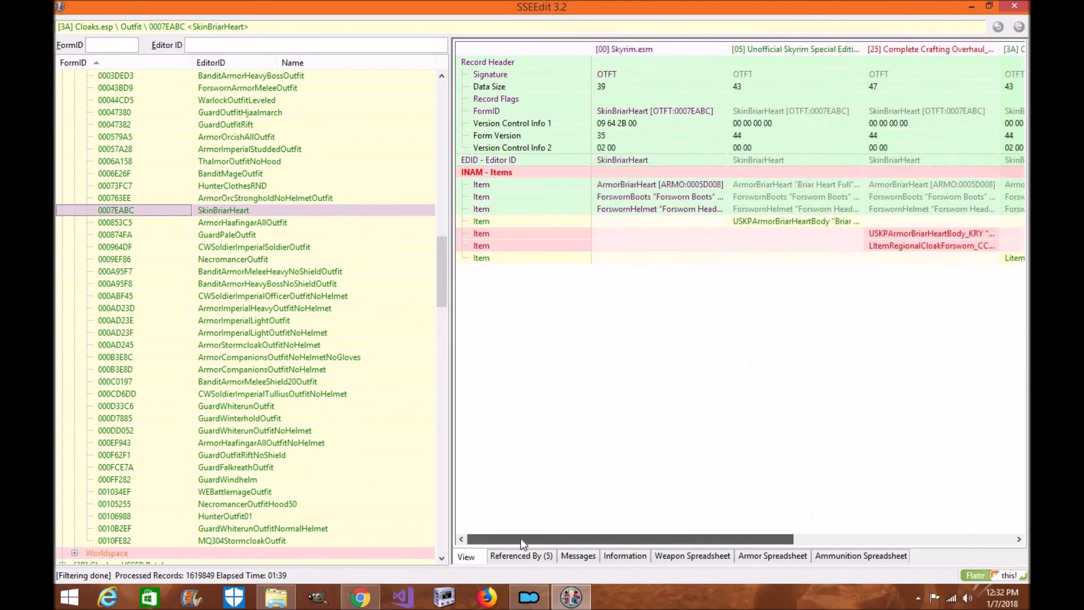
left_click(920, 538)
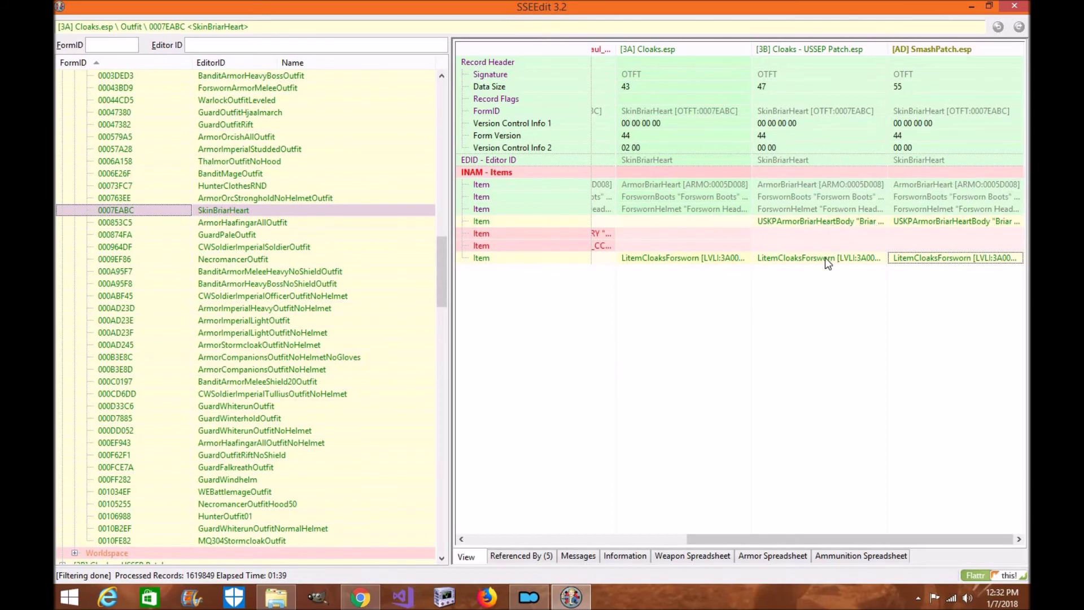
left_click_drag(994, 535, 870, 536)
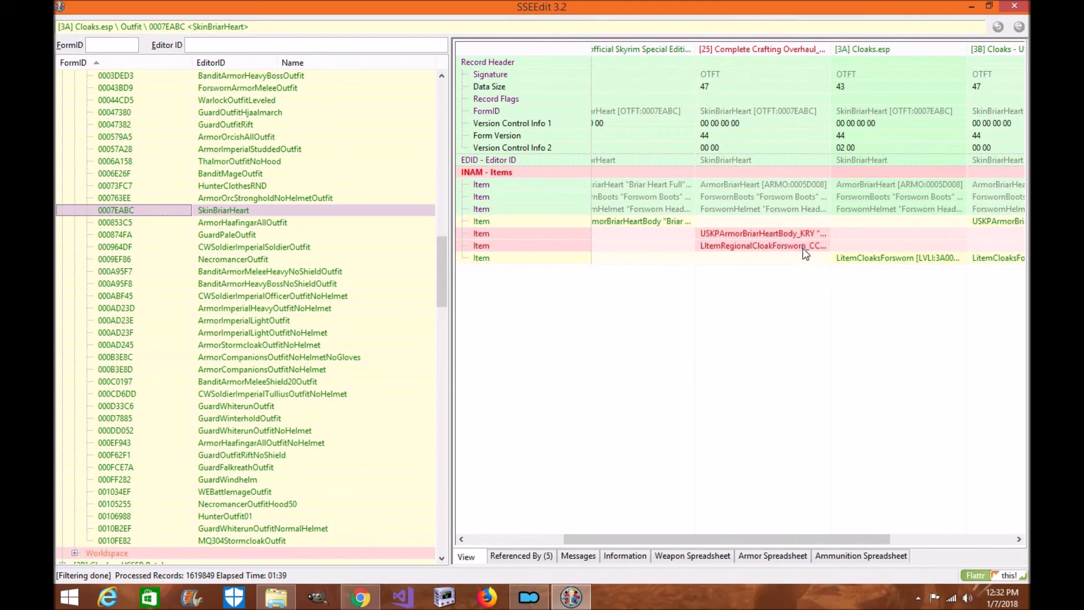
left_click_drag(832, 541, 947, 538)
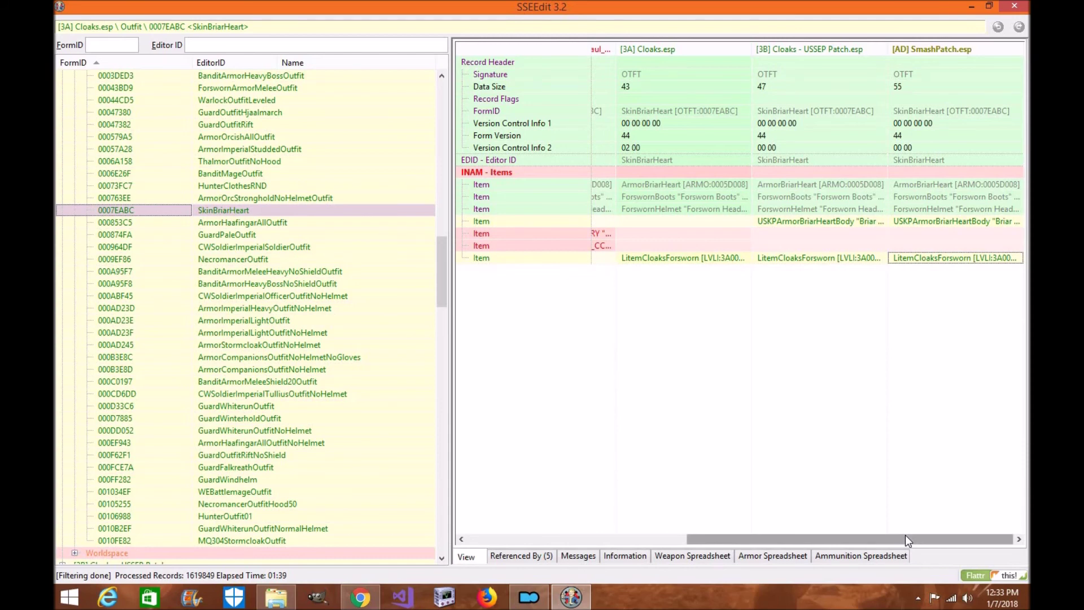
left_click_drag(906, 540, 425, 281)
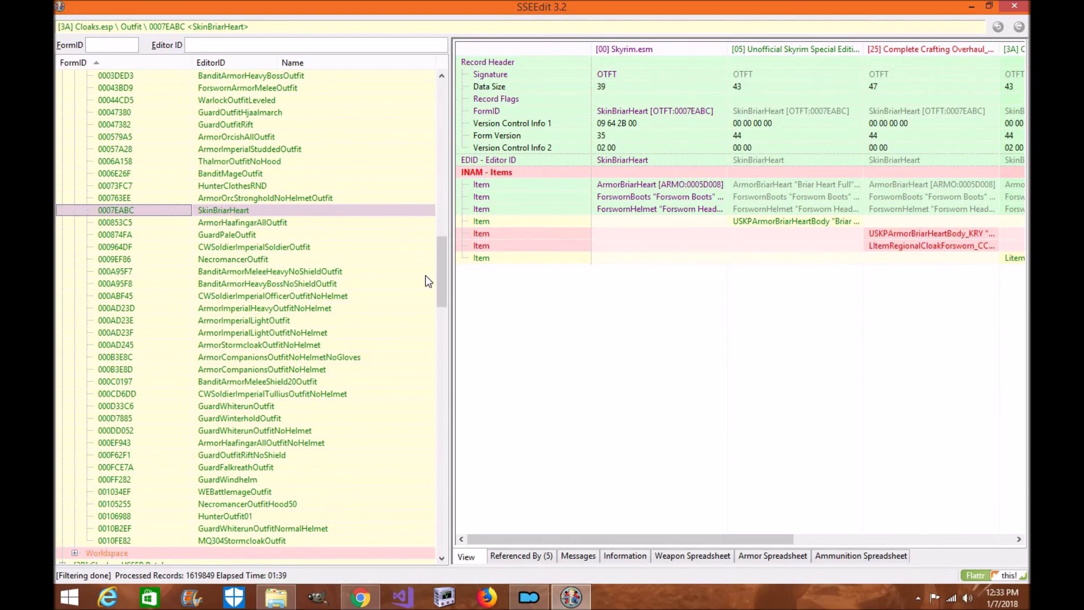
Copy the USKPArmorBriarHeartBody_KRY and LItemRegionalCloakForsworn items from the Complete Crafting Overhaul version into SmashPatch.esp's SkinBriarHeart outfit.
left_click_drag(435, 286, 453, 550)
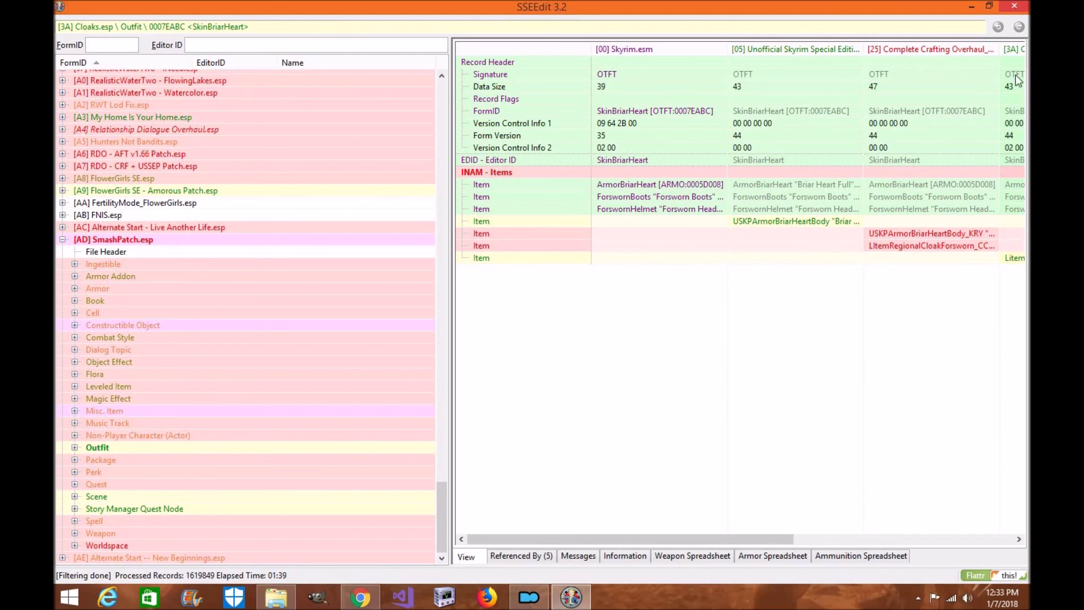
left_click_drag(773, 537, 994, 538)
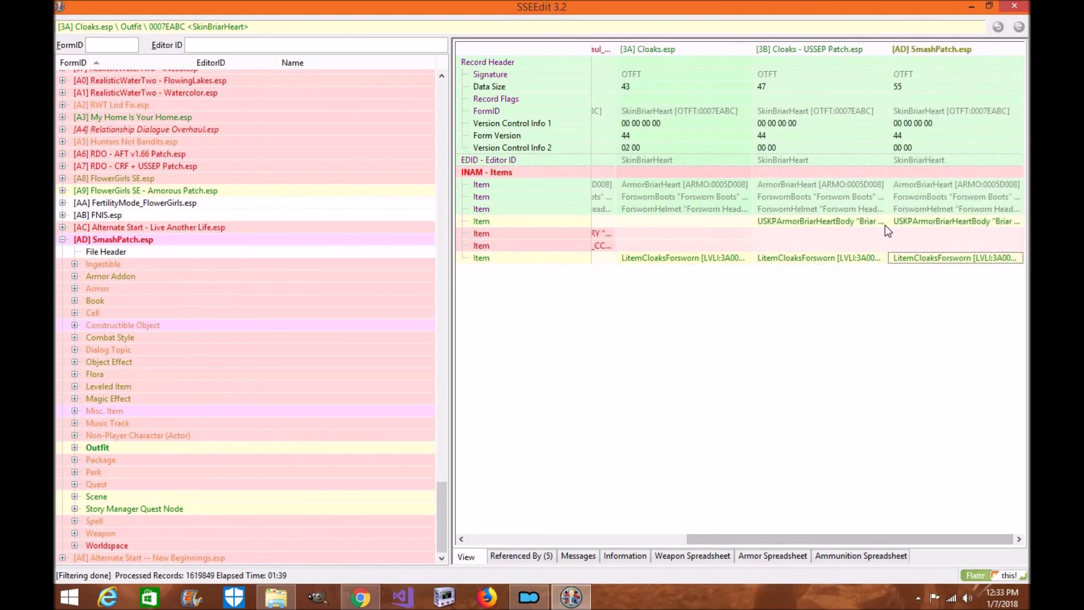
left_click_drag(602, 234, 982, 235)
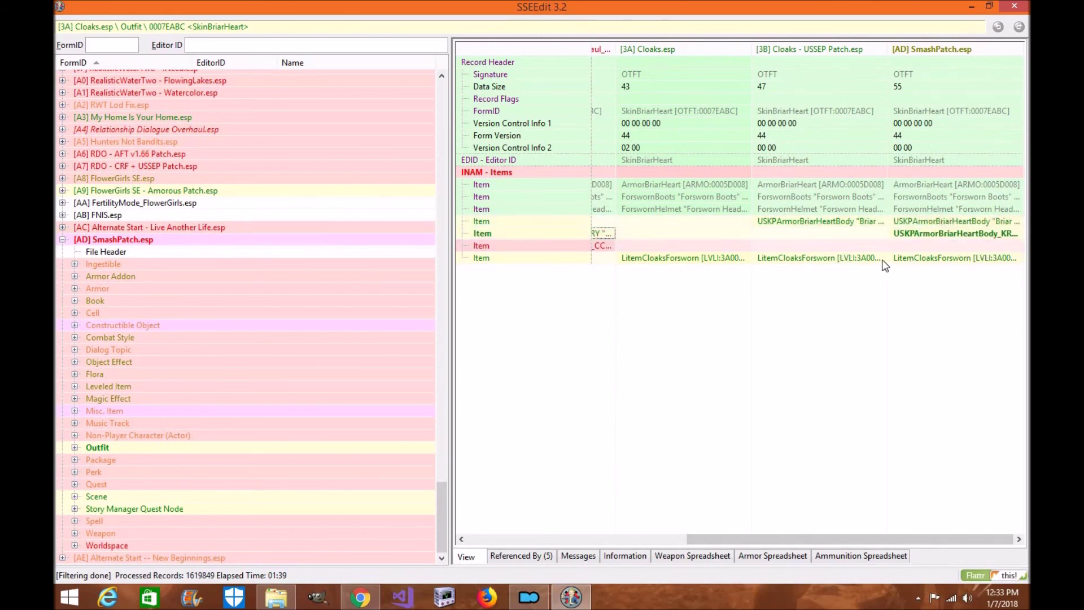
left_click_drag(610, 246, 971, 249)
Remove the two items just copied into SmashPatch.esp's SkinBriarHeart outfit.
right_click(944, 228)
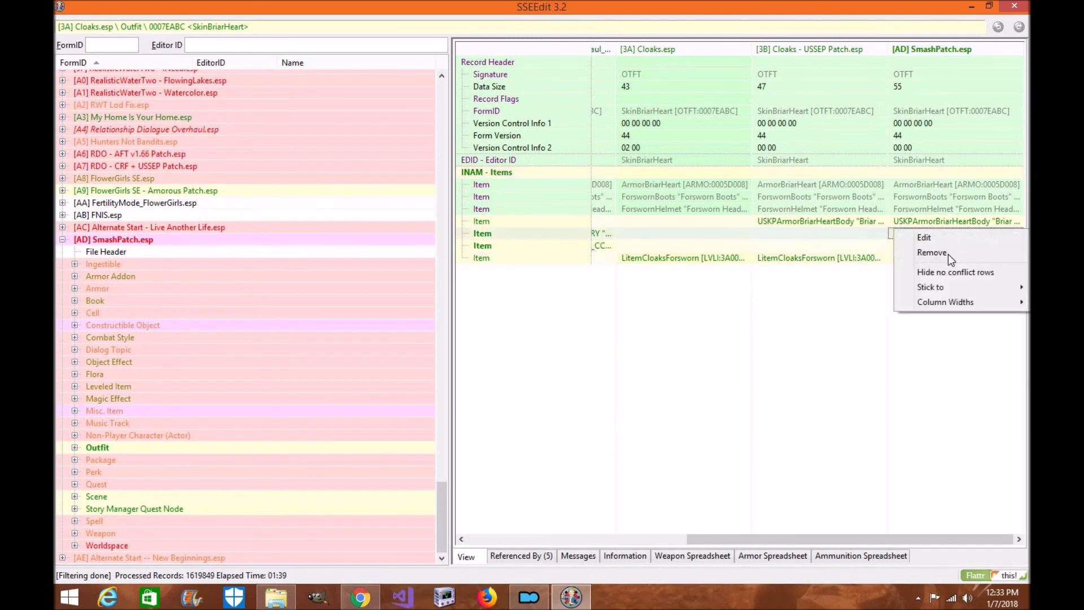
left_click(947, 254)
right_click(950, 261)
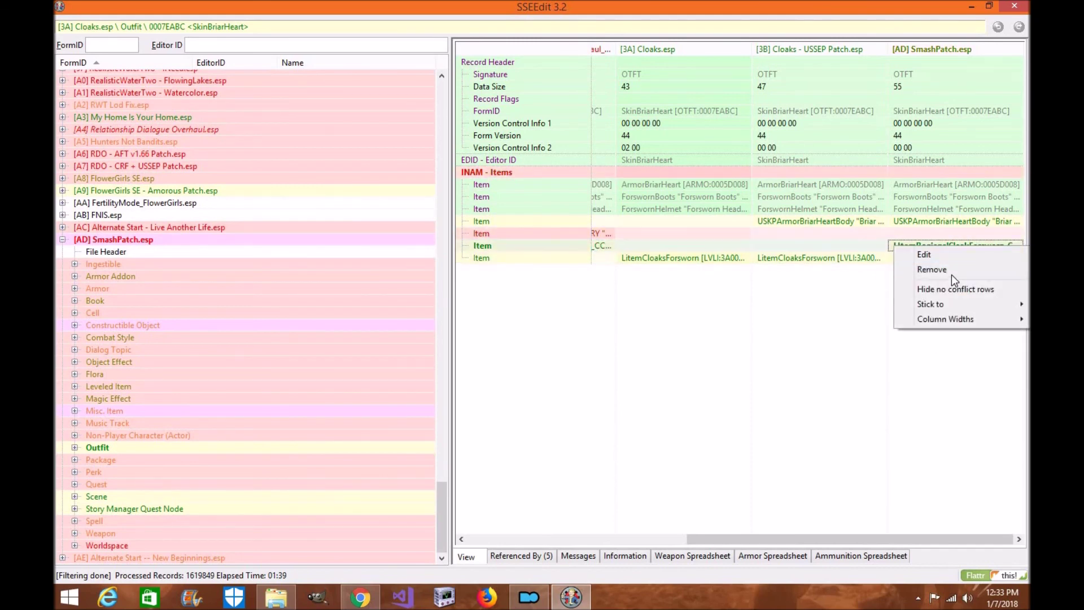
left_click(950, 274)
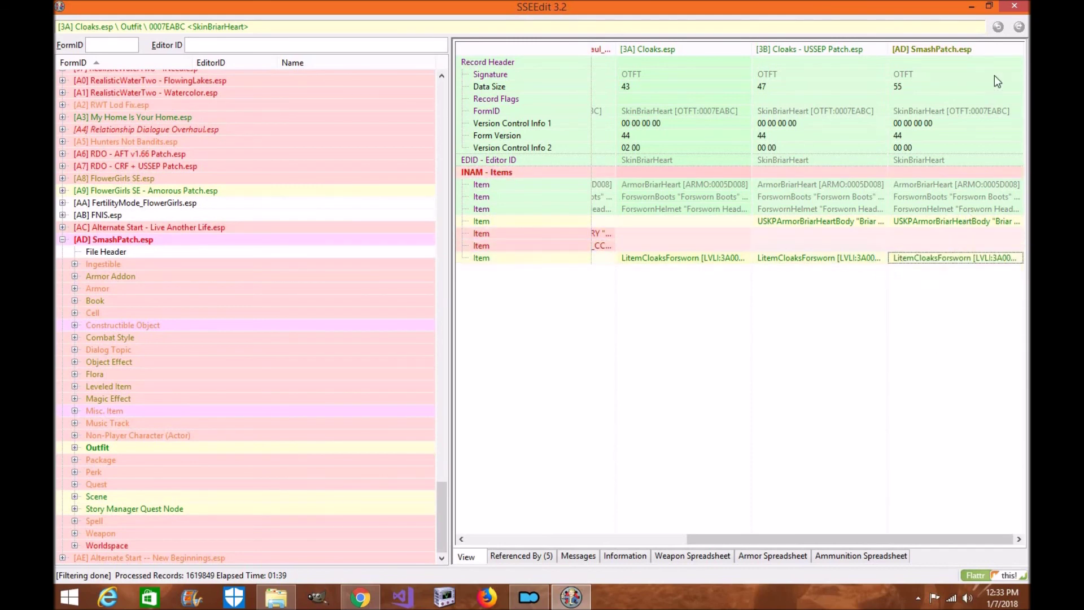
Close SSEEdit and save the changes to SmashPatch.esp with plugin backup enabled.
left_click(1014, 7)
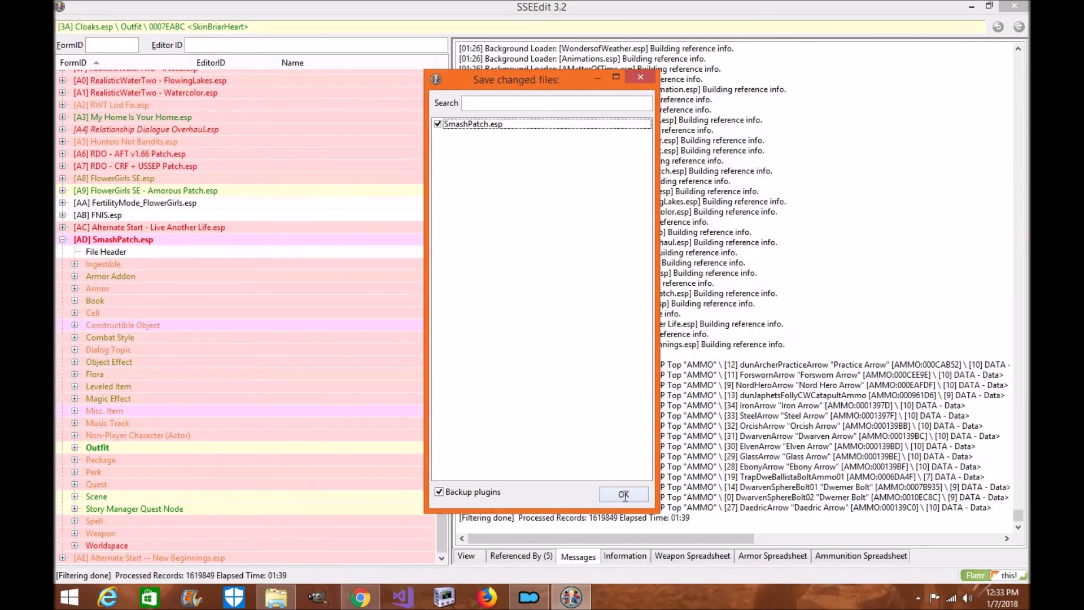
left_click(623, 495)
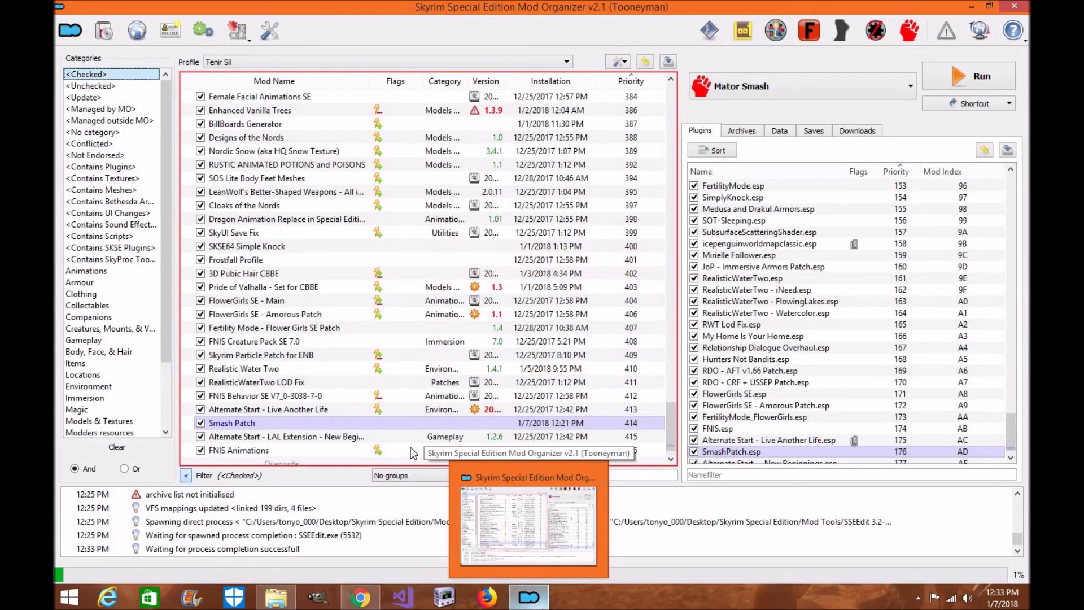
Move SmashPatch.esp and the SSEEdit Backups folder from Mod Organizer's Overwrite into the Smash Patch mod.
double_click(413, 450)
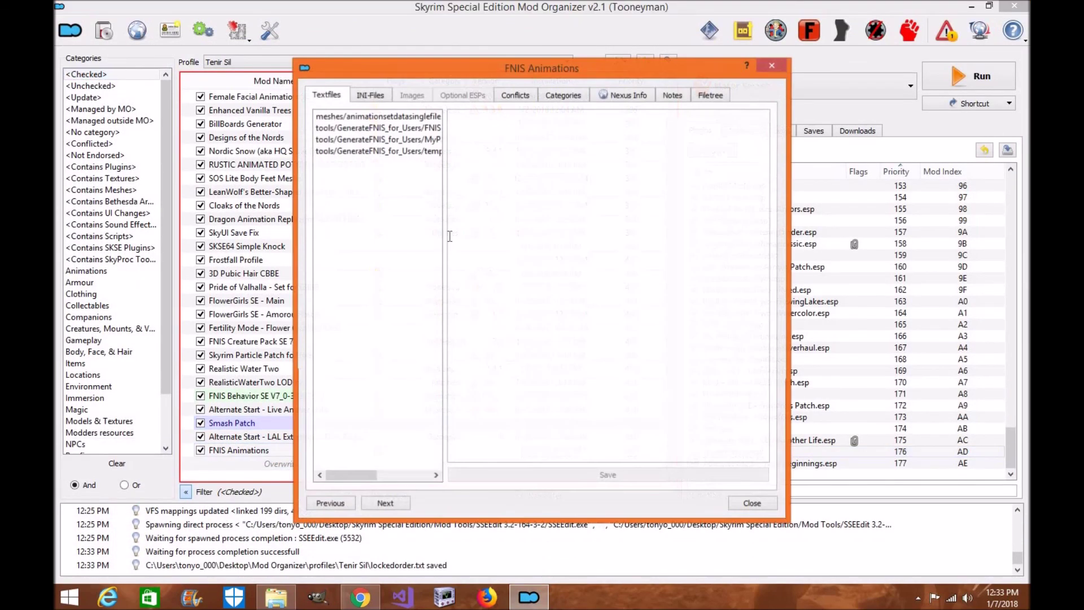
left_click(771, 66)
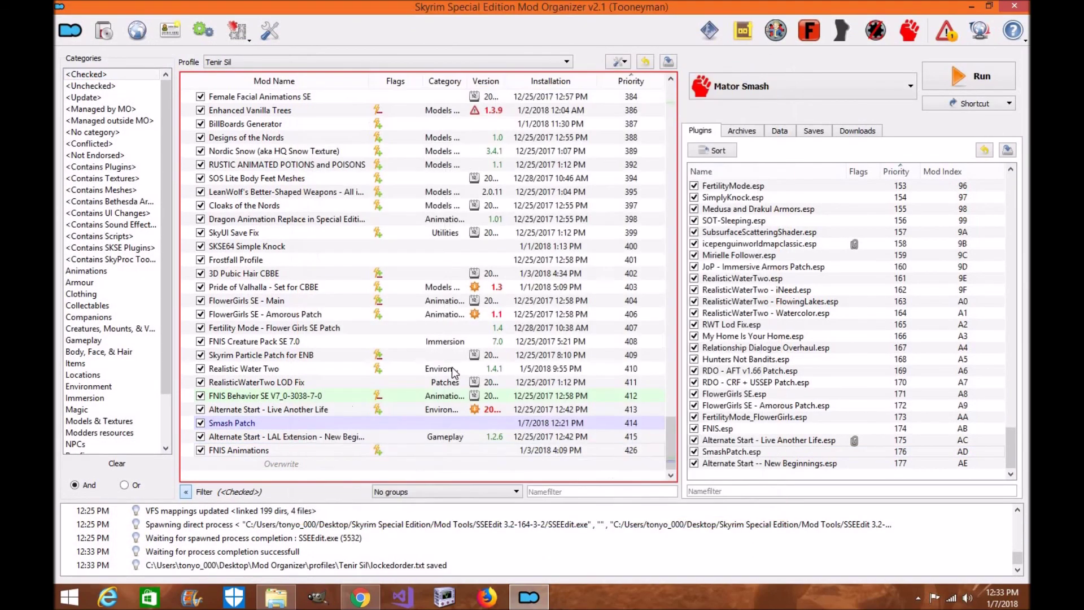
double_click(279, 465)
left_click_drag(524, 155, 686, 324)
left_click(508, 357)
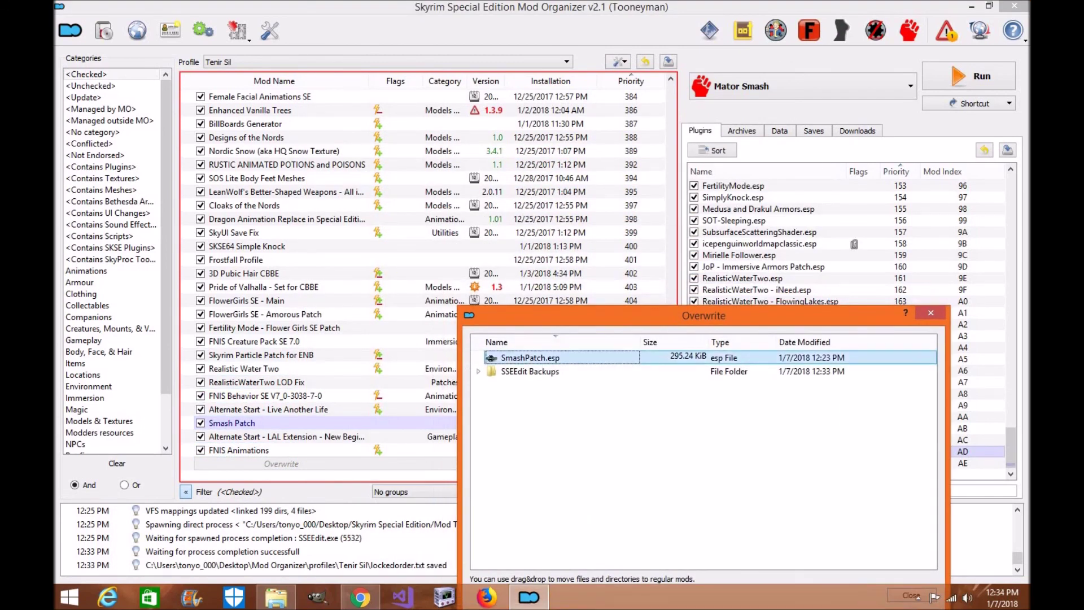
left_click_drag(508, 357, 361, 424)
left_click_drag(285, 409, 282, 410)
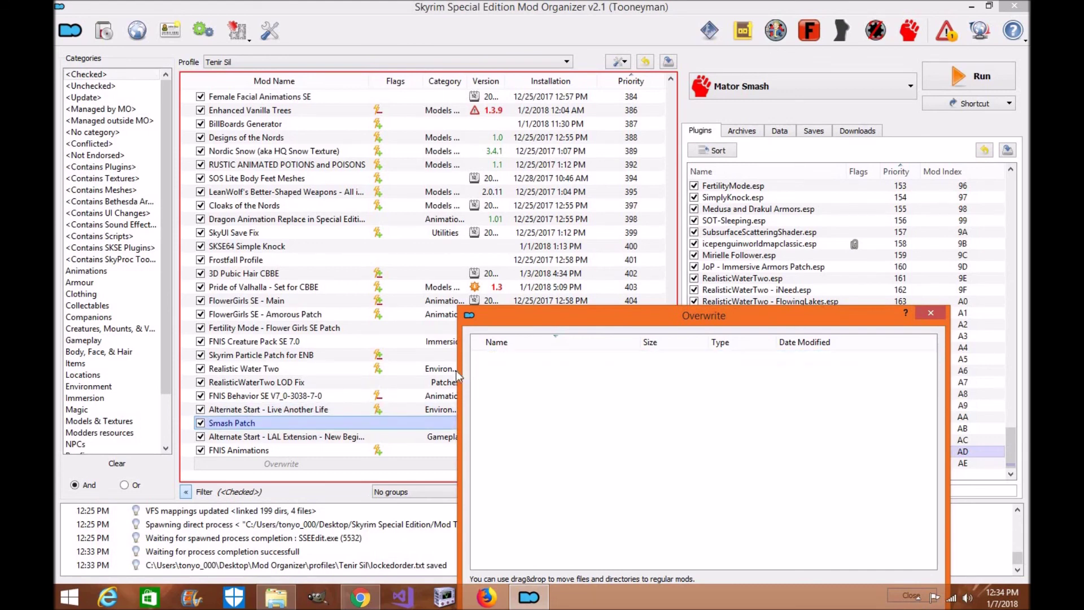
left_click(938, 317)
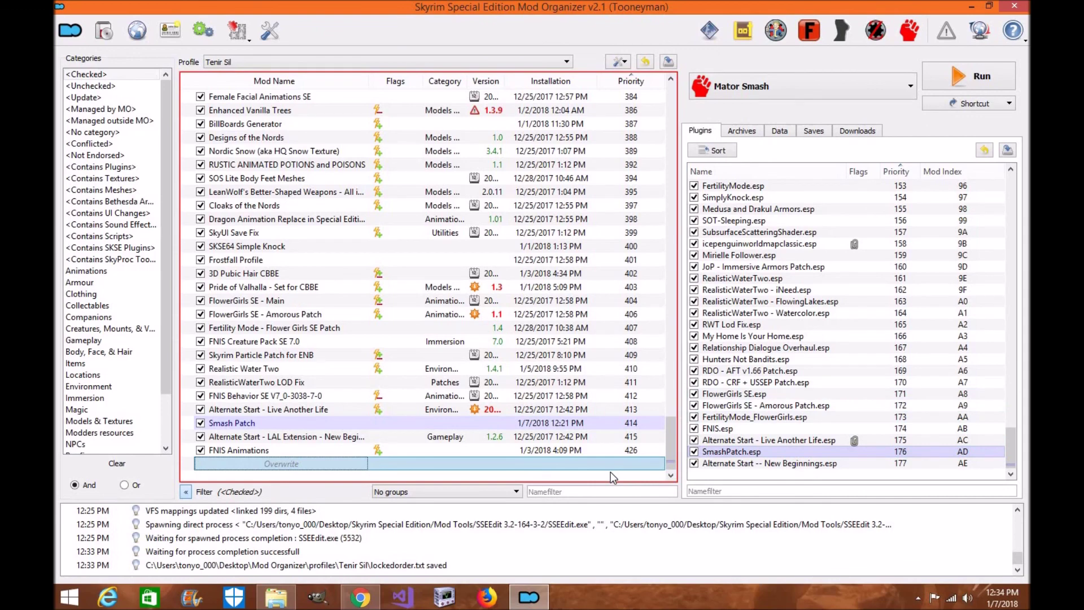
Switch to Chrome to look at the Mator Smash v0.4.1 release page and its Nexus forum topic, and return to Mod Organizer.
left_click(359, 596)
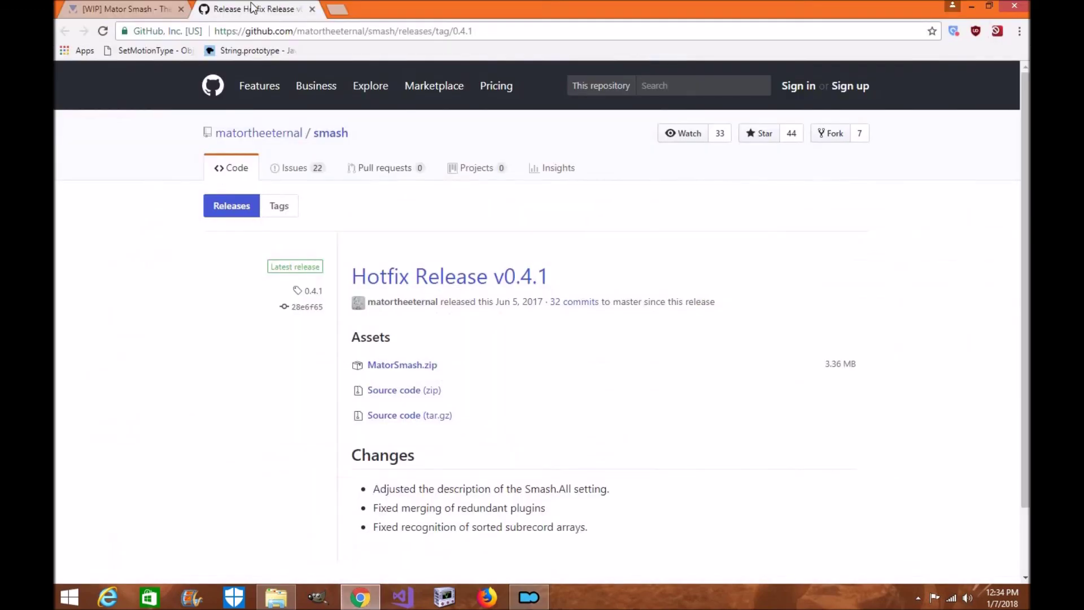
key("ctrl+shift+Tab")
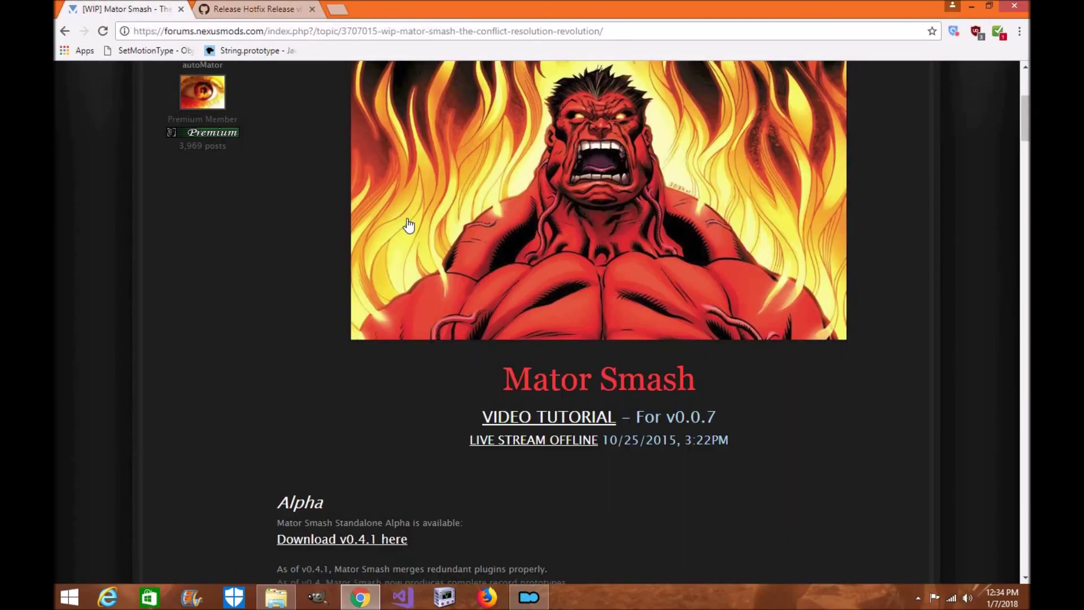
scroll(408, 225, "up", 1)
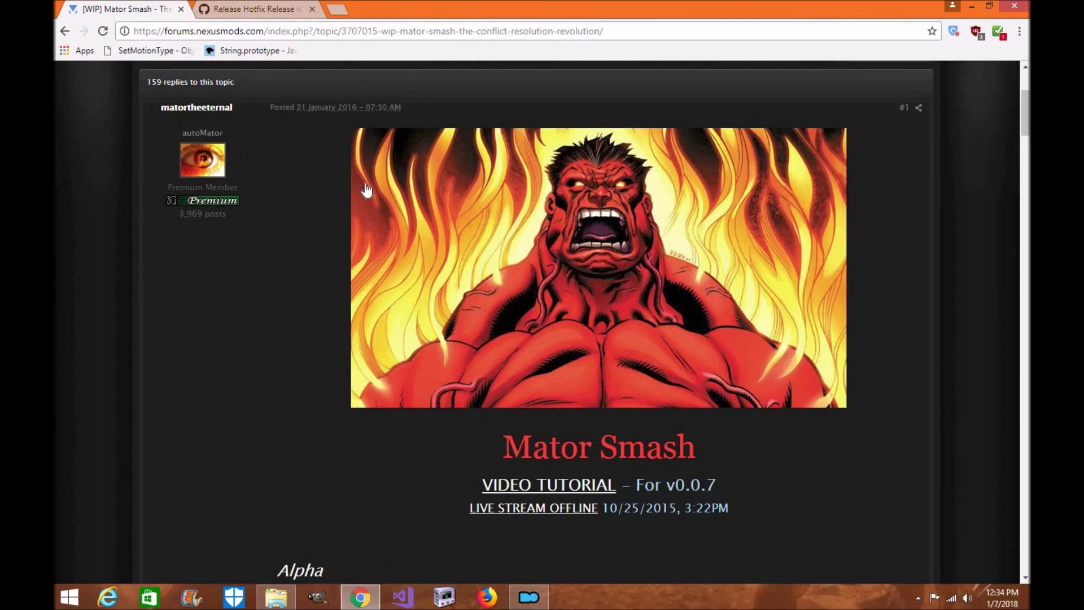
left_click(529, 596)
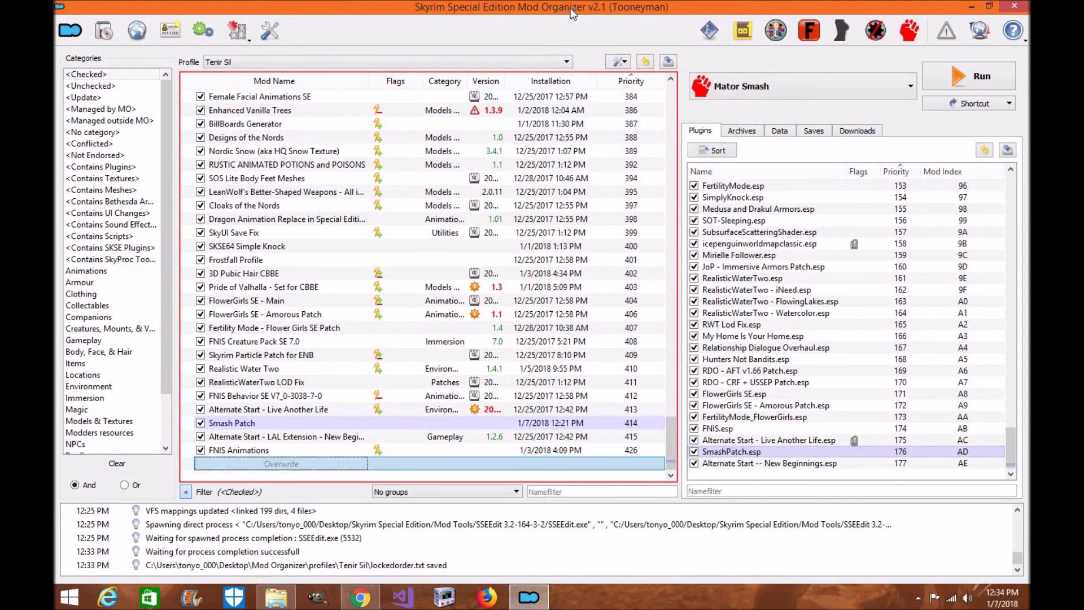
left_click(899, 89)
scroll(827, 300, "down", 2)
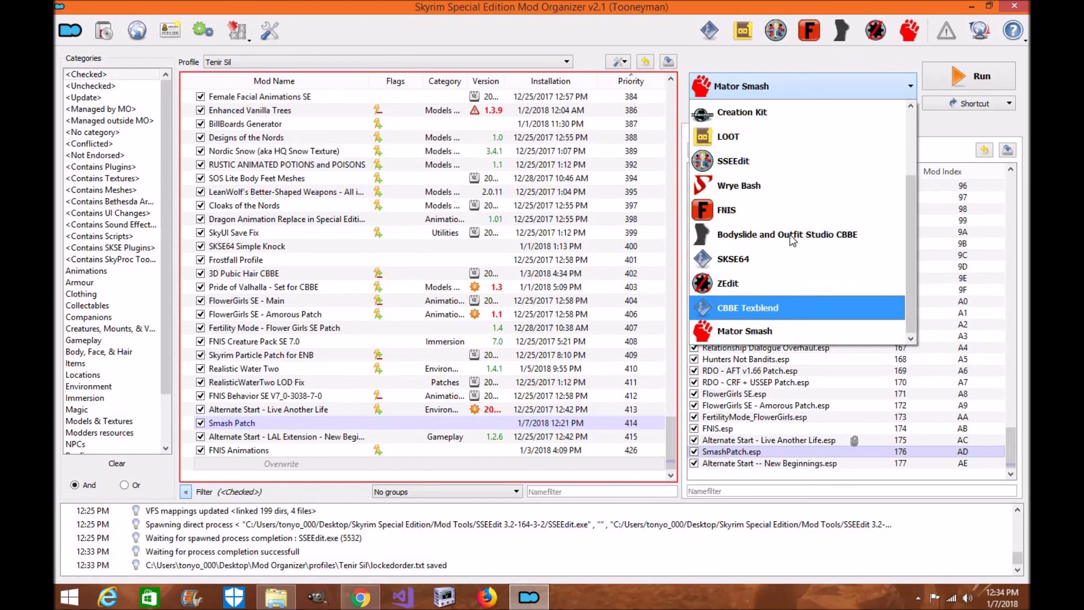
scroll(790, 235, "up", 2)
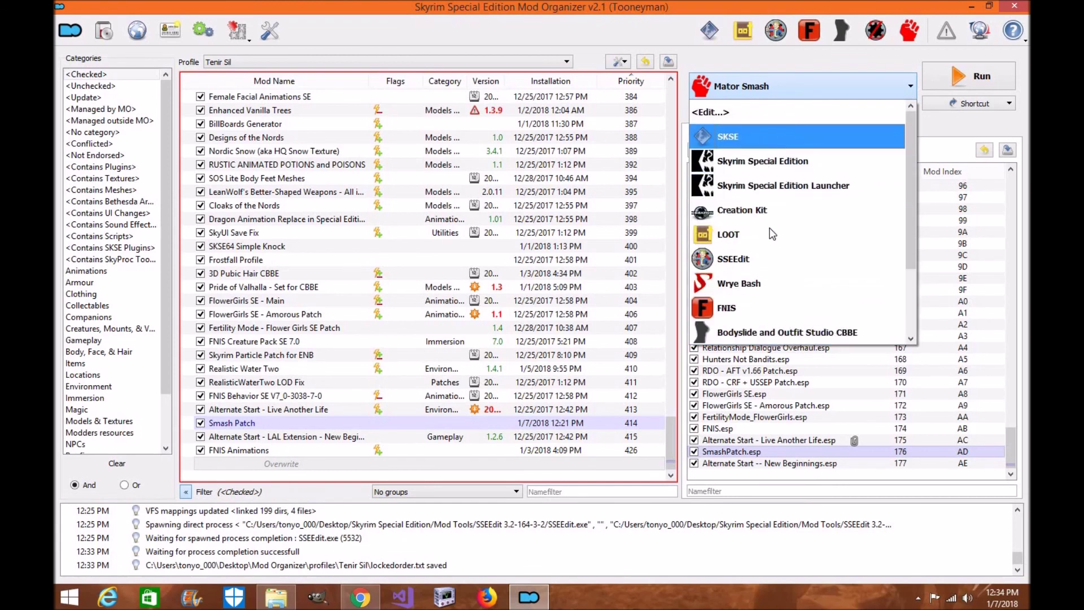
scroll(775, 289, "down", 1)
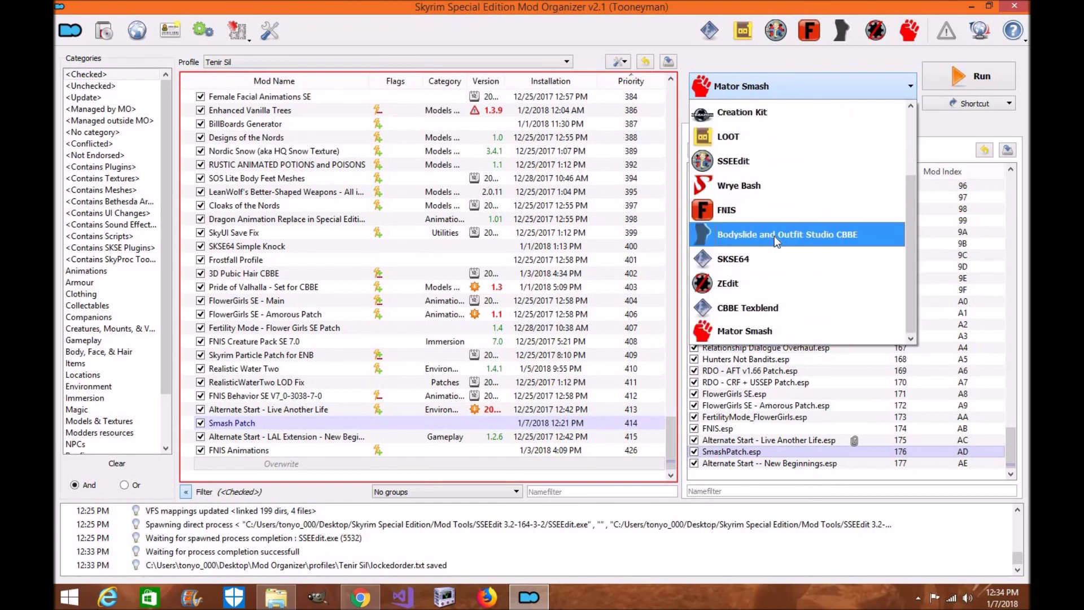
scroll(774, 236, "up", 1)
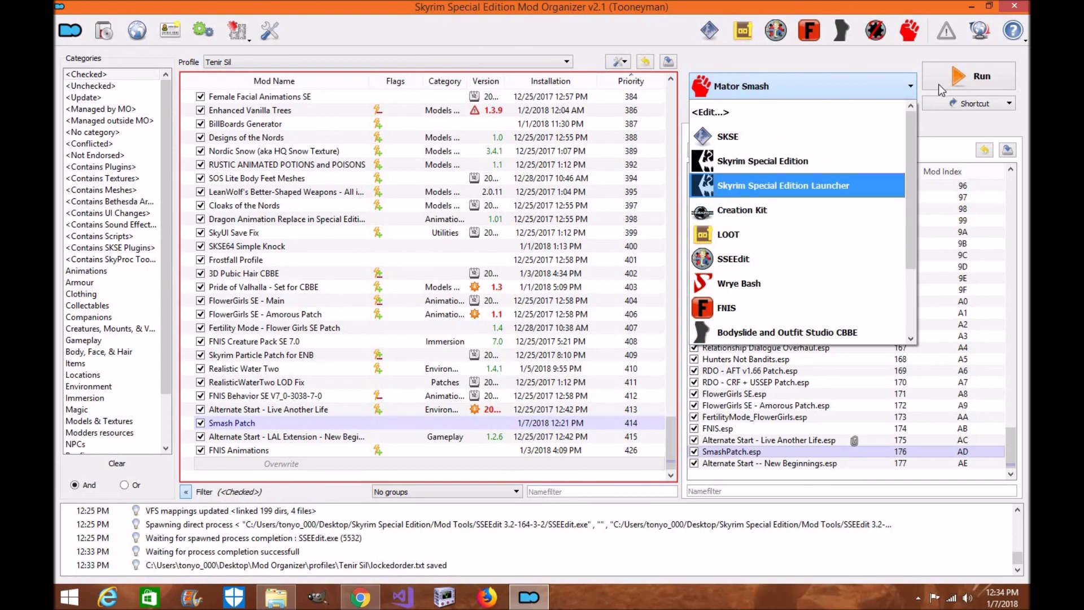
left_click(889, 60)
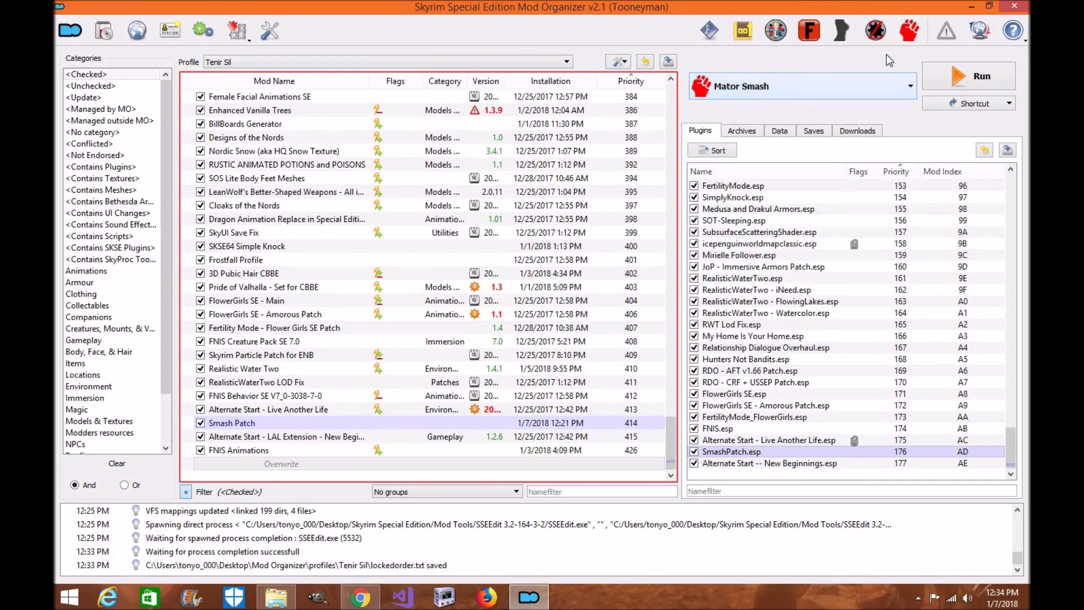